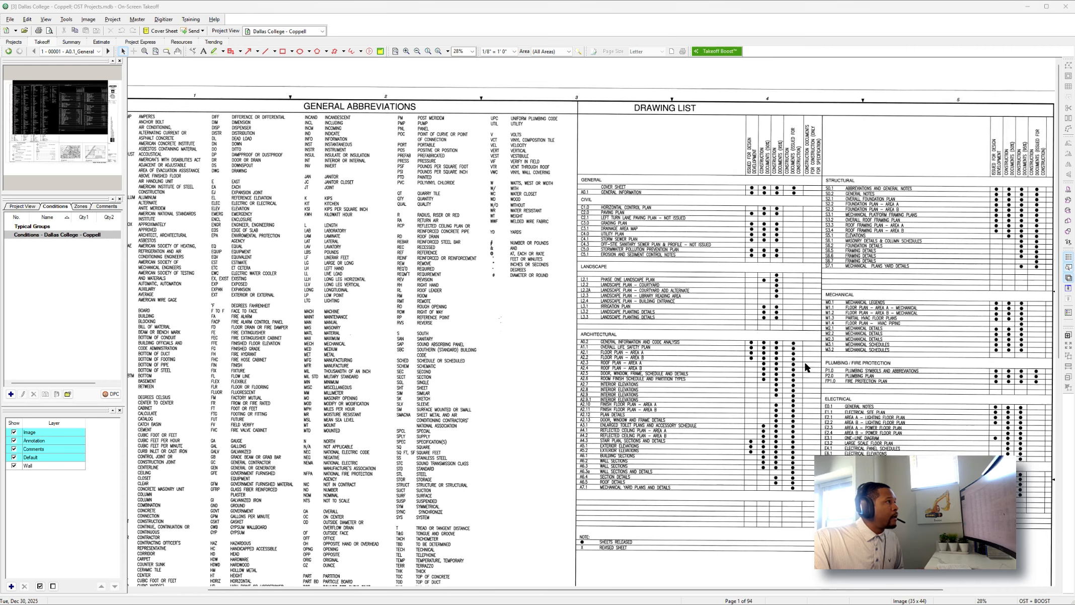
Review the drawing list, general abbreviations and general symbols on sheet A0.1.
scroll(804, 361, "right", 3)
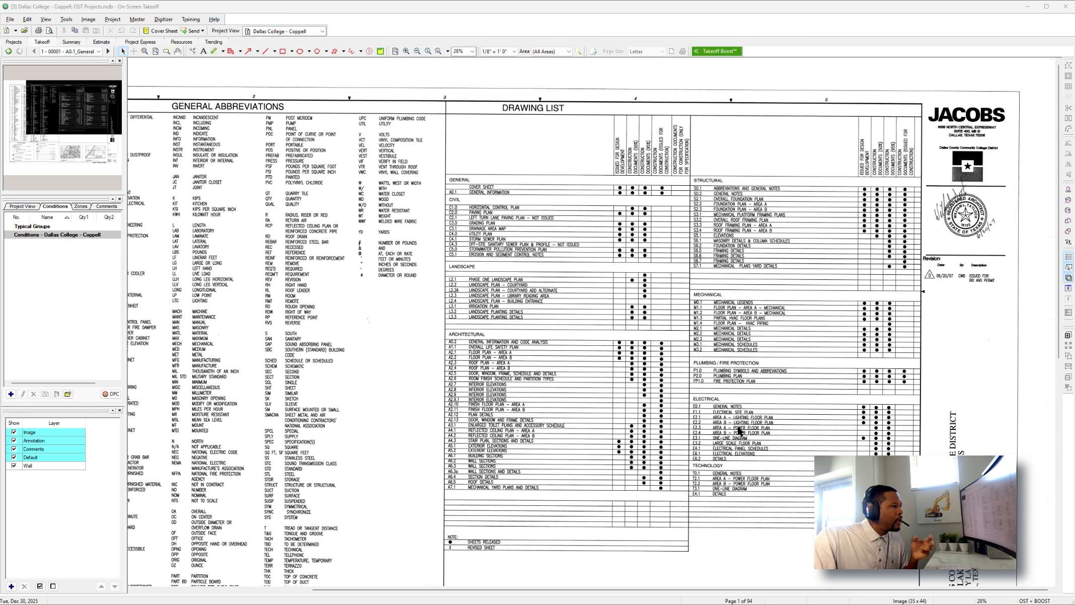
scroll(746, 436, "left", 3)
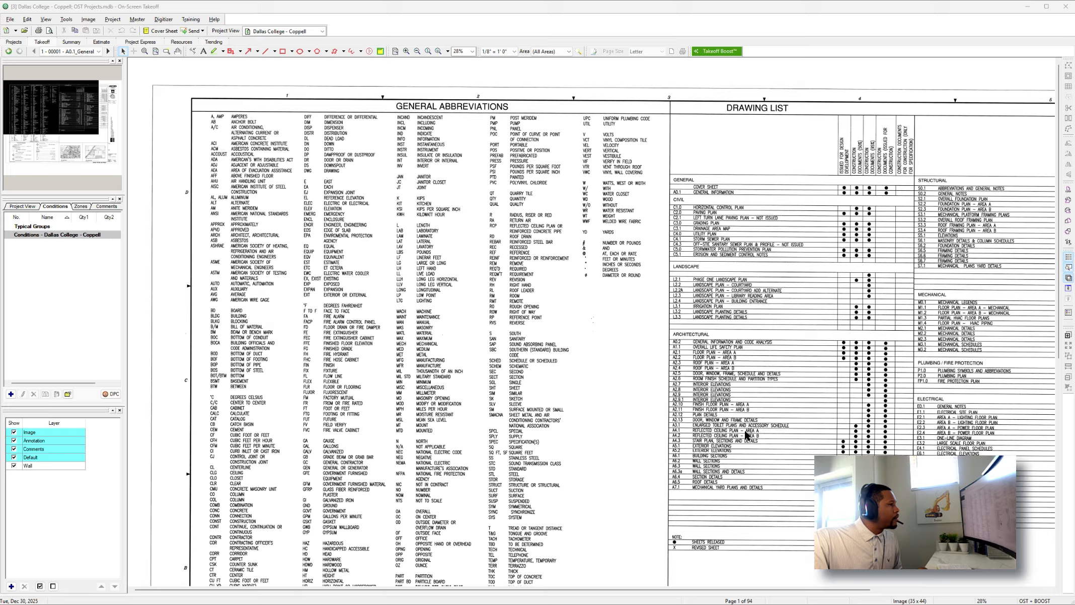
scroll(747, 436, "down", 5)
scroll(553, 425, "up", 3, "ctrl")
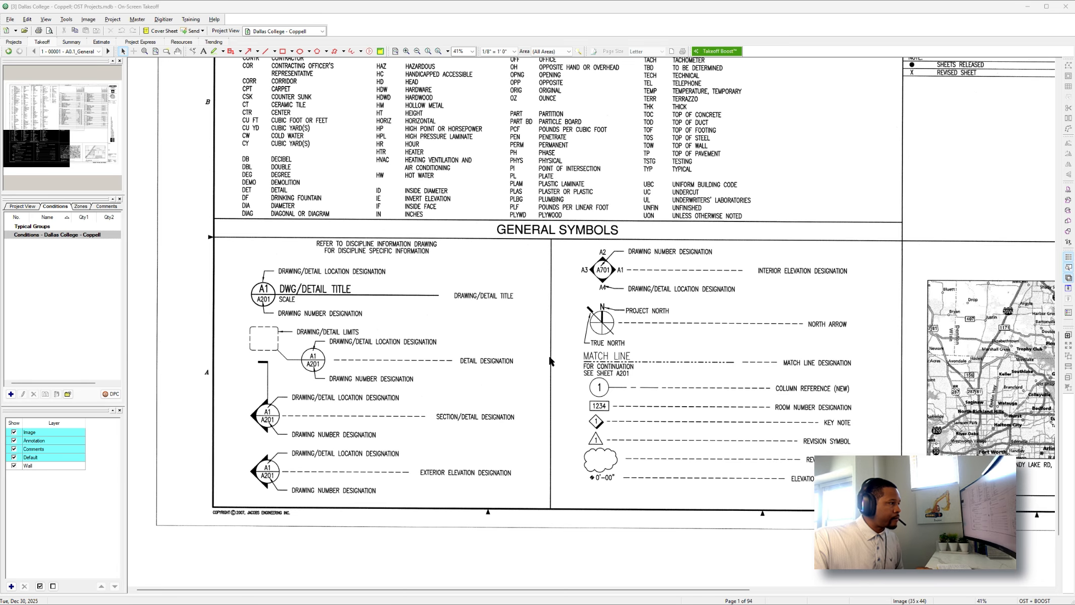
scroll(537, 353, "down", 2)
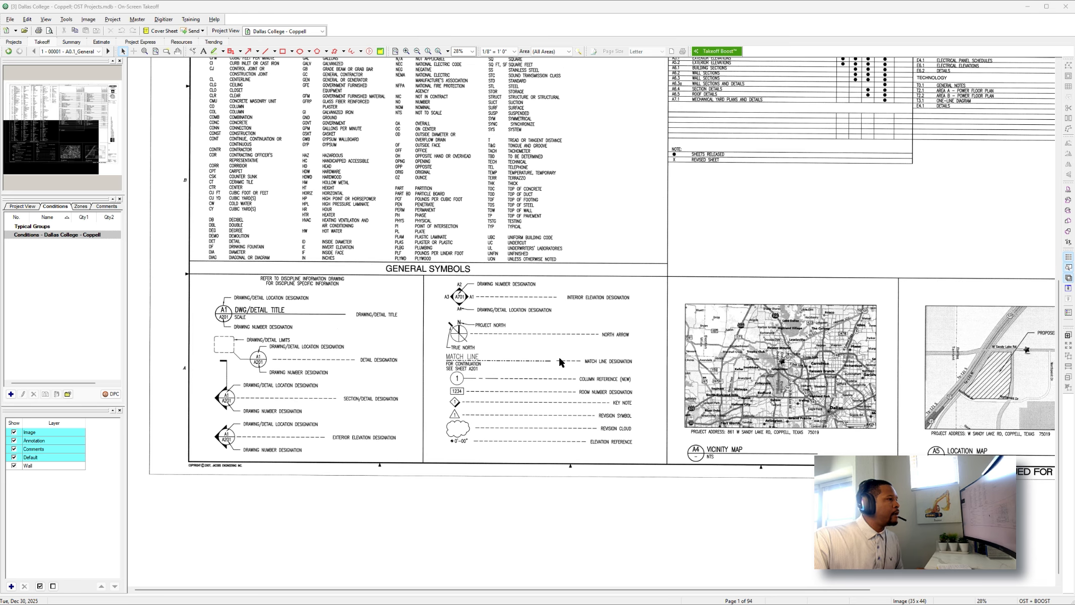
Go to sheet A0.2 and read the building code analysis, including construction type, occupant loads and fire-resistance ratings.
left_click(107, 51)
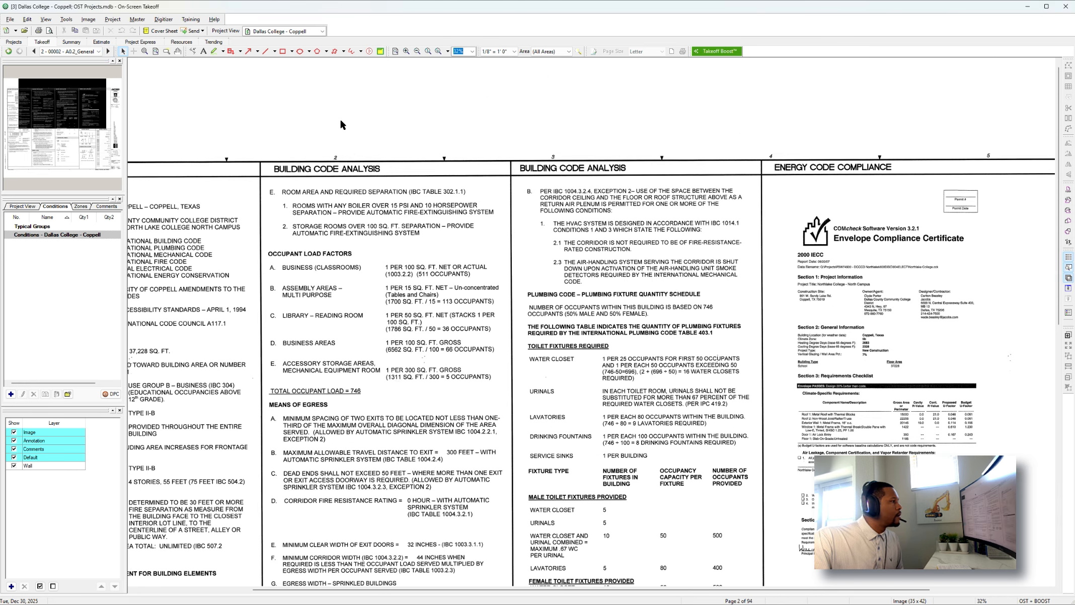
scroll(374, 145, "down", 3)
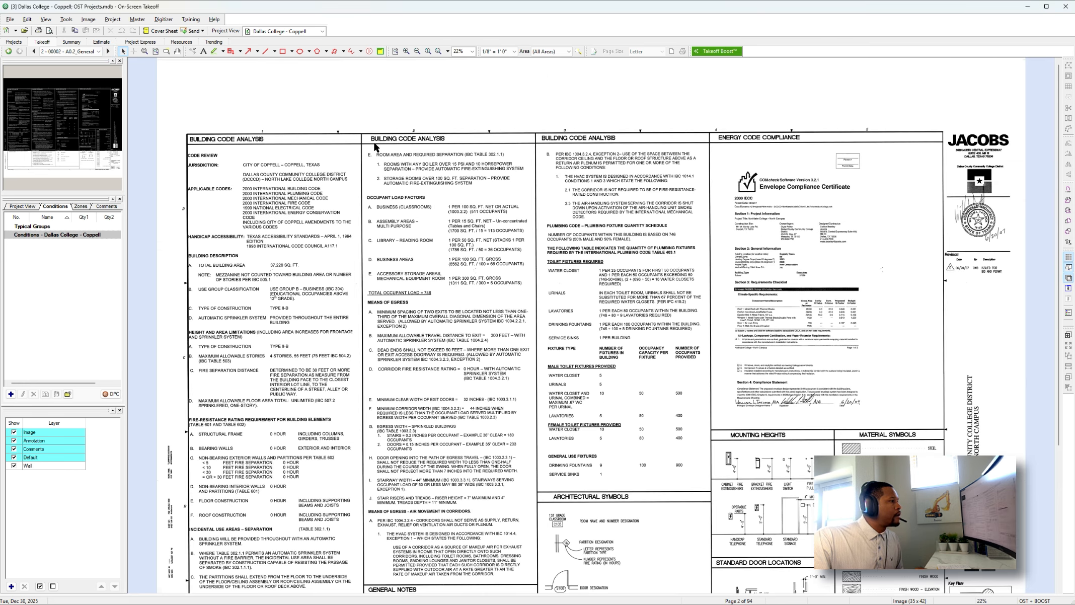
scroll(374, 144, "up", 1)
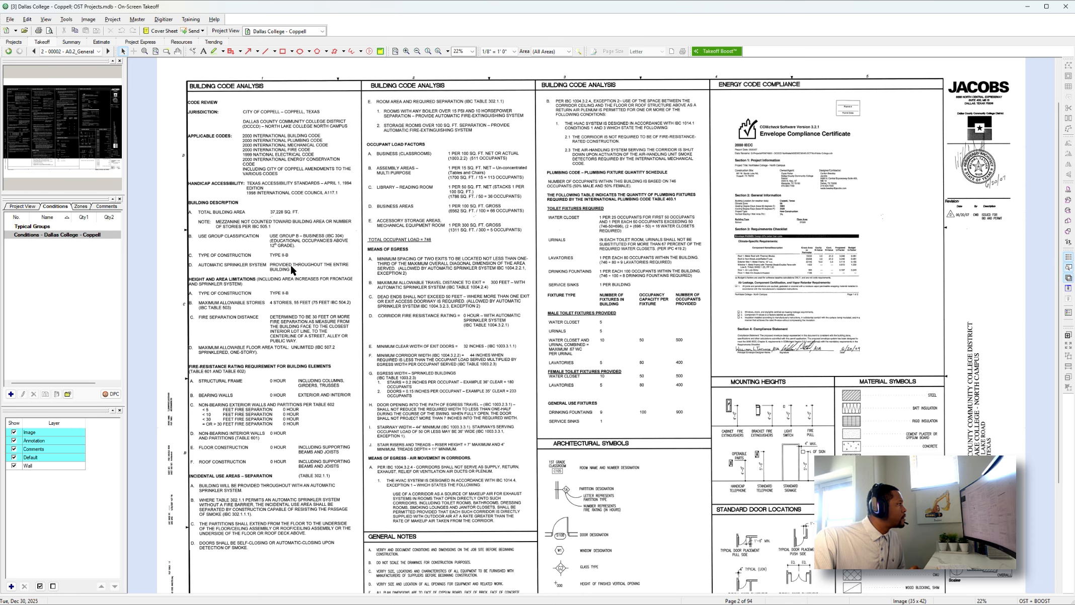
scroll(295, 278, "down", 1)
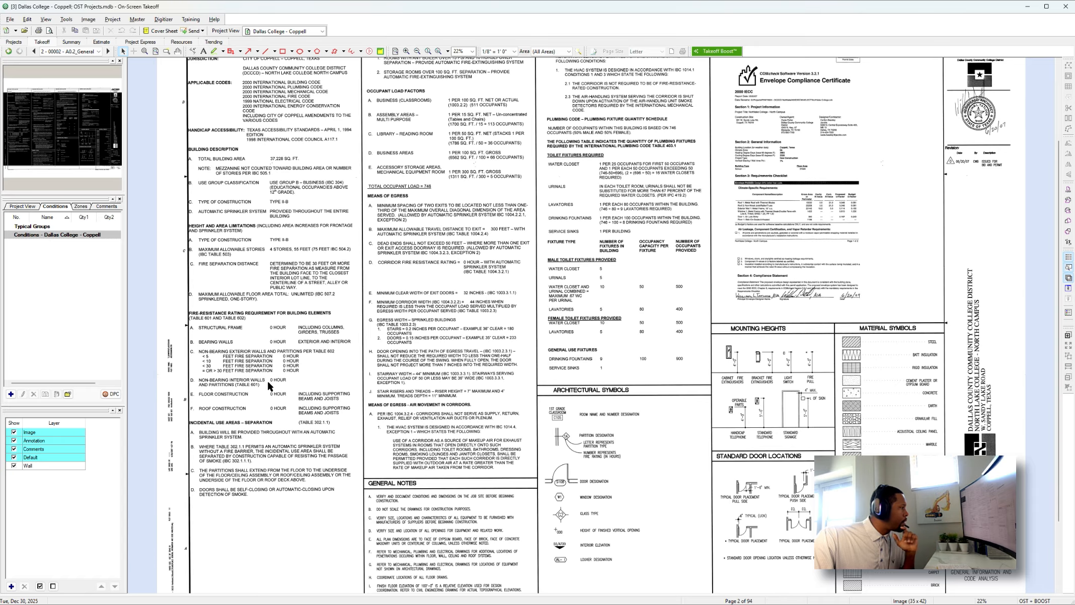
scroll(405, 380, "up", 1)
scroll(406, 380, "up", 1)
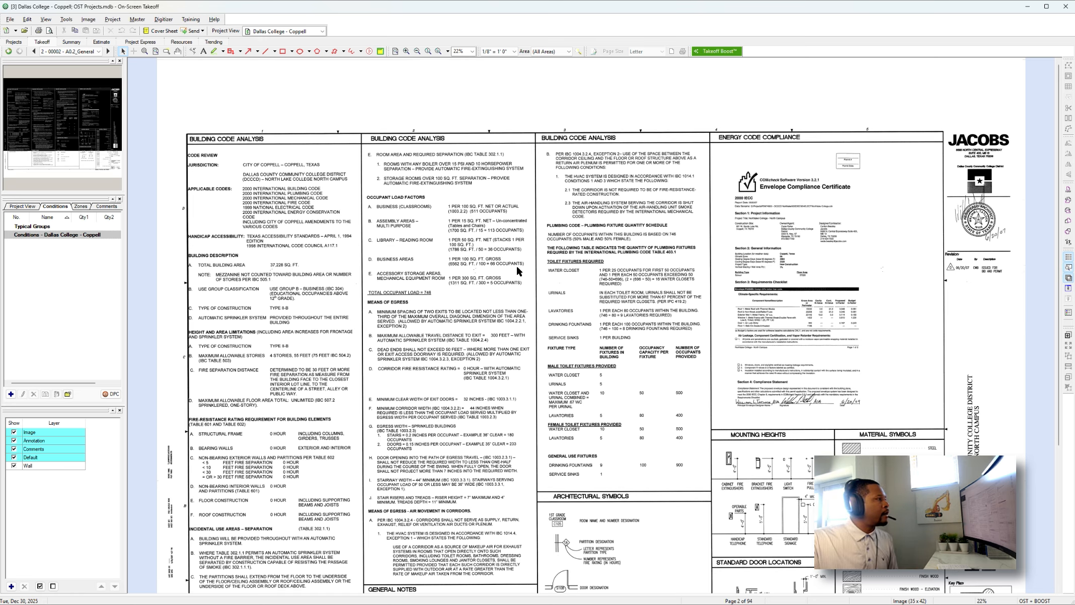
scroll(518, 271, "down", 3)
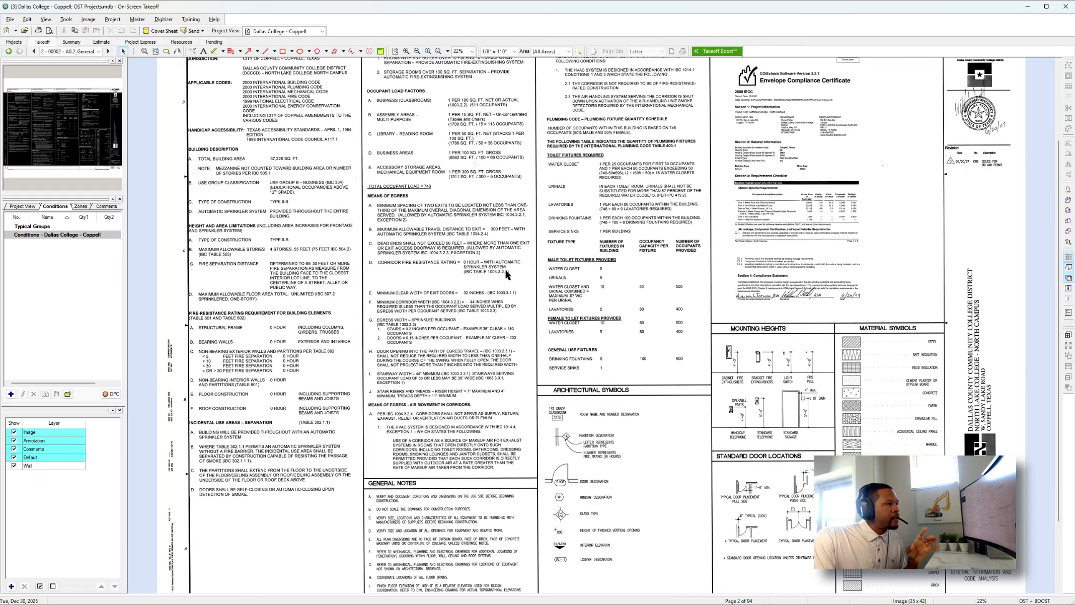
scroll(696, 301, "up", 1)
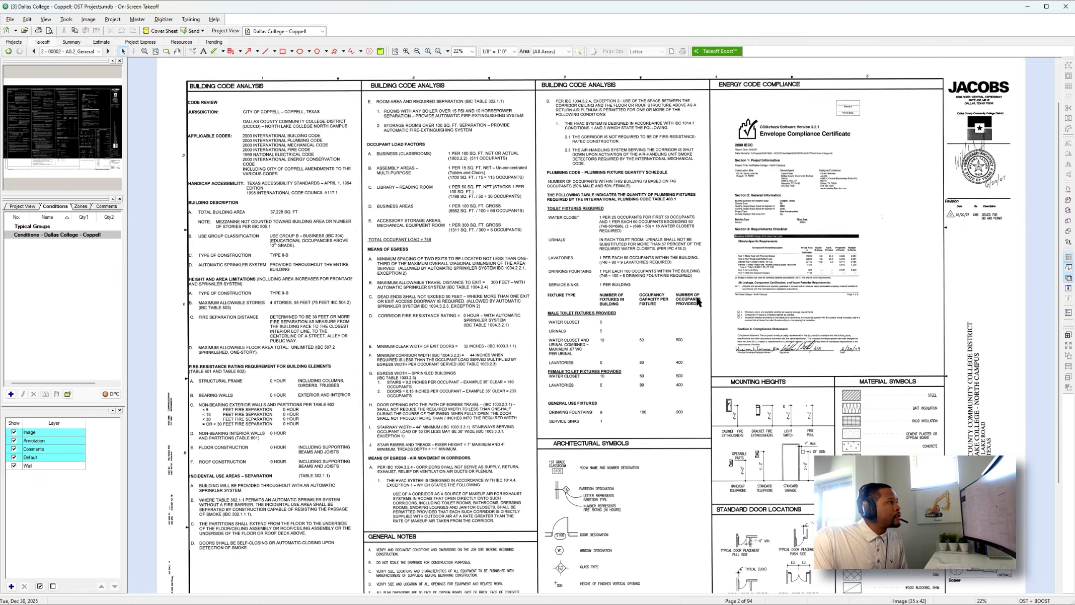
Examine the architectural symbols, general notes, mounting heights, standard door locations and material symbols on sheet A0.2.
scroll(696, 301, "down", 2)
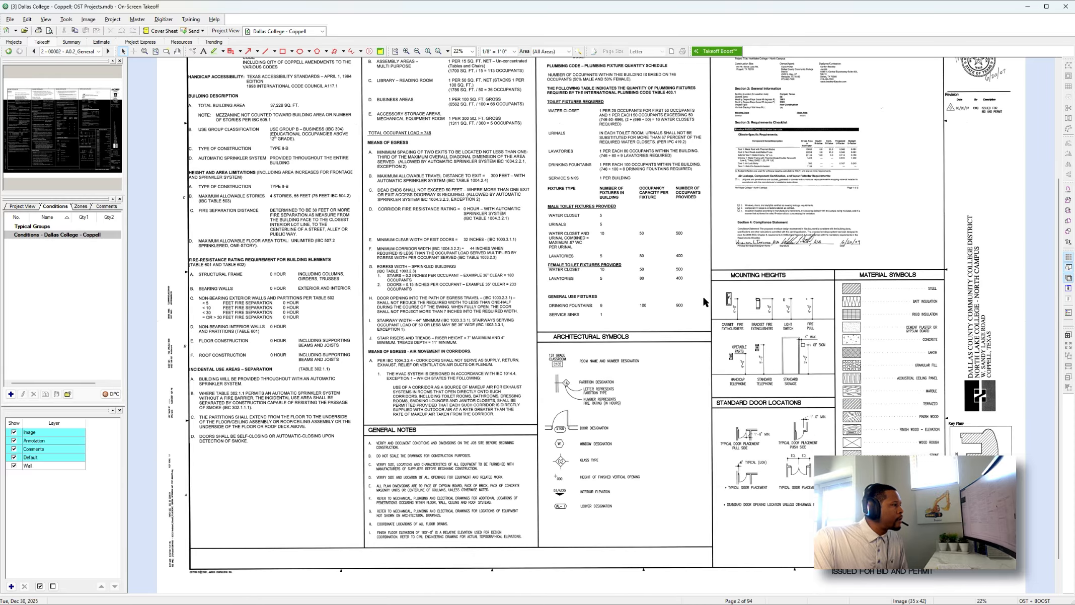
scroll(604, 362, "up", 1, "ctrl")
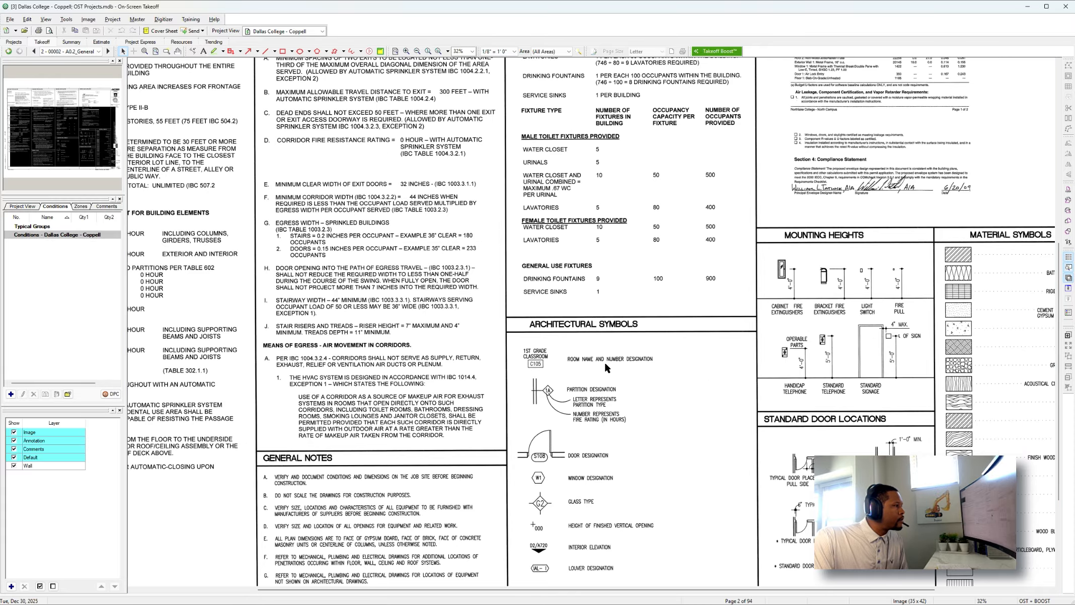
scroll(598, 358, "down", 2)
scroll(596, 352, "down", 1)
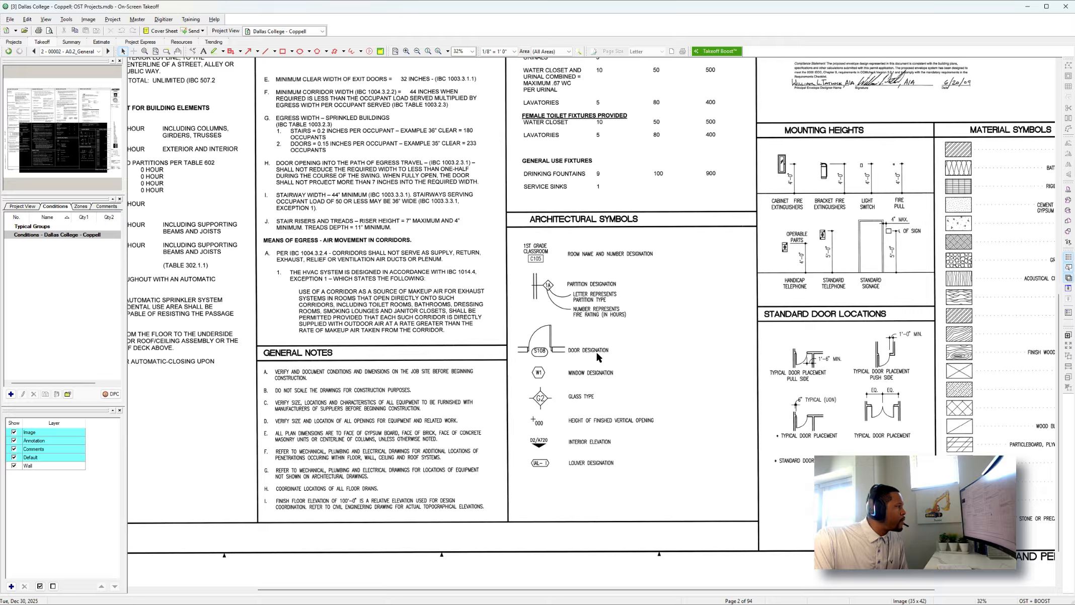
scroll(597, 352, "right", 2)
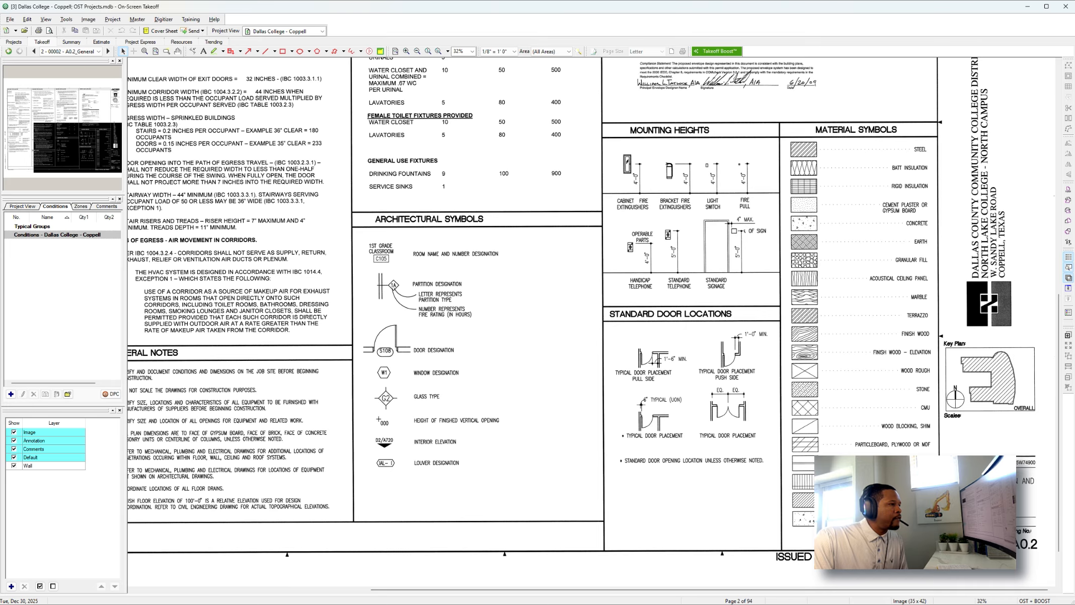
scroll(843, 450, "down", 1)
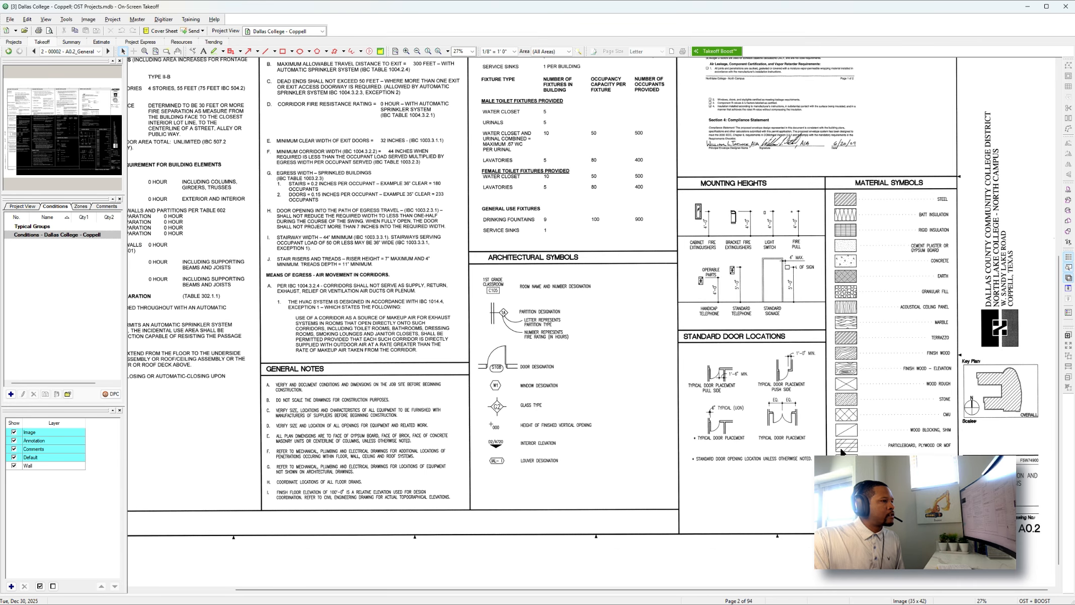
Go to sheet A1.1 and examine the overall life safety plan's room layout, travel distances, alternates and match line.
left_click(108, 51)
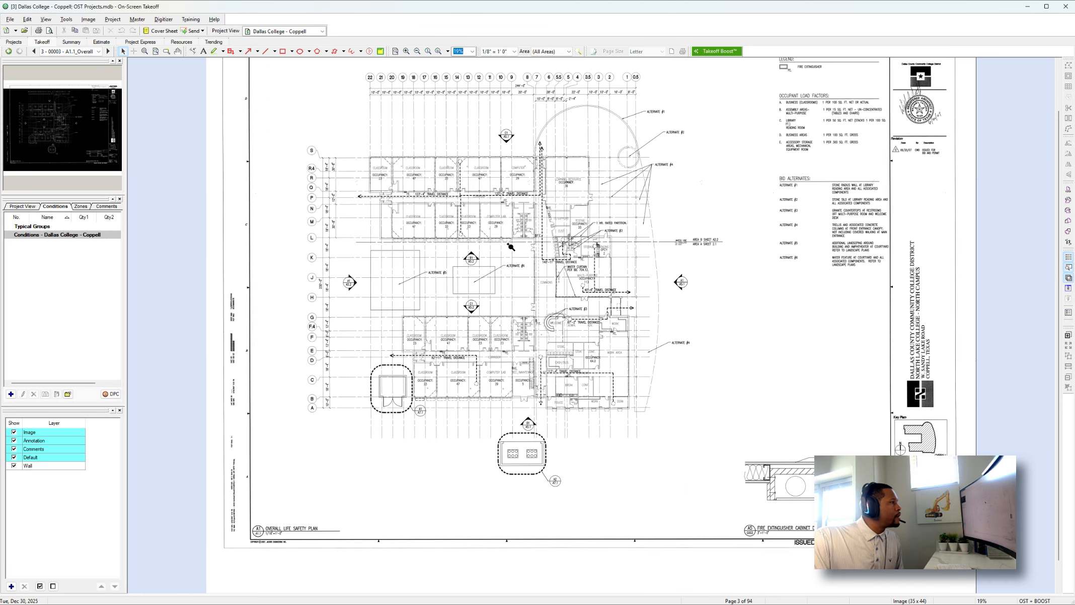
scroll(509, 245, "up", 4)
scroll(505, 246, "down", 1)
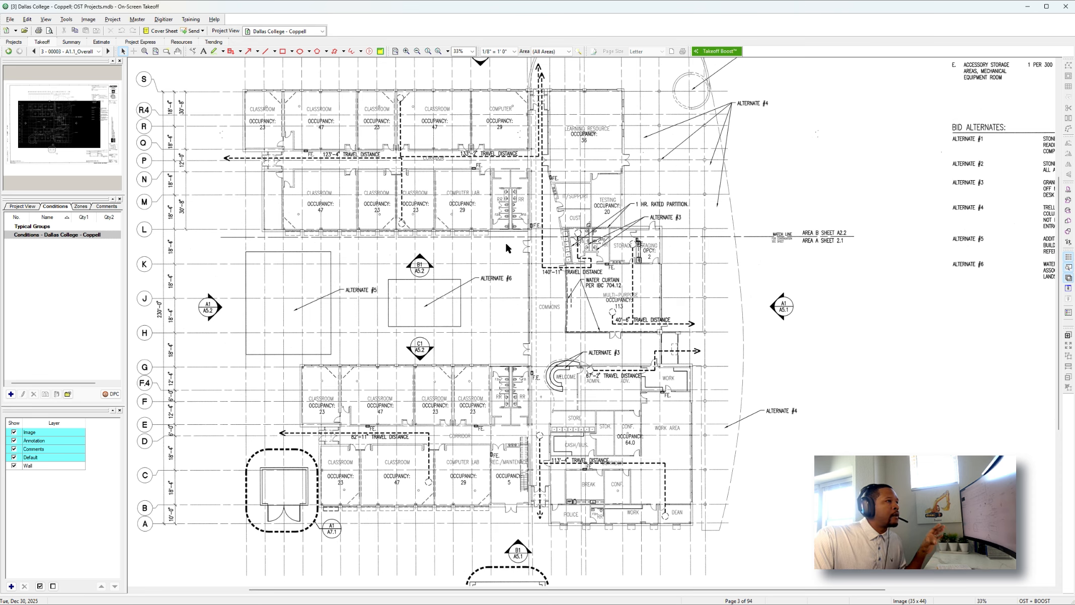
scroll(503, 239, "up", 3)
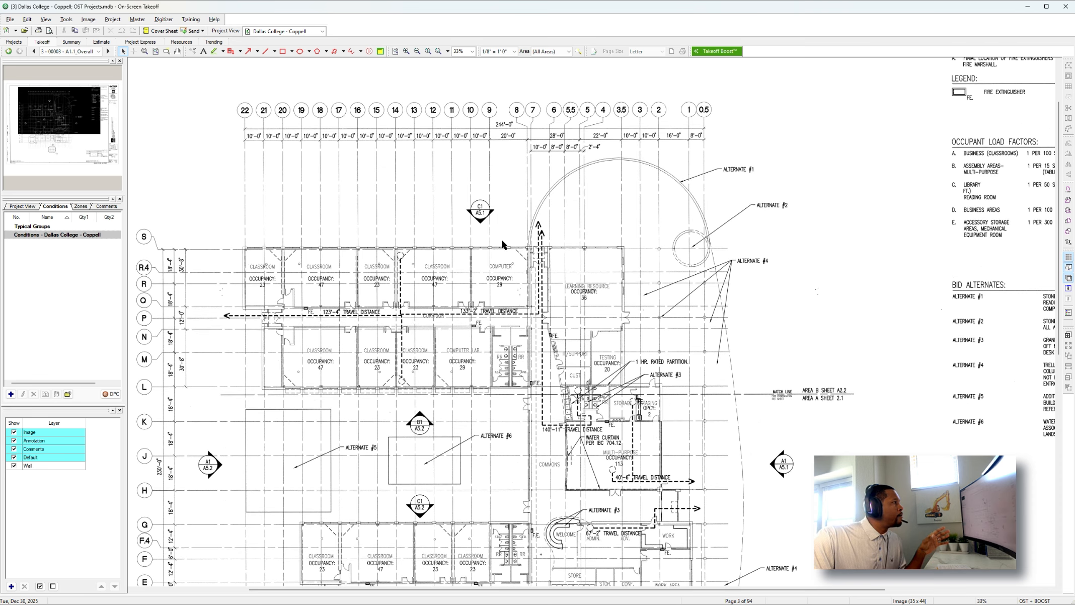
scroll(501, 244, "up", 1)
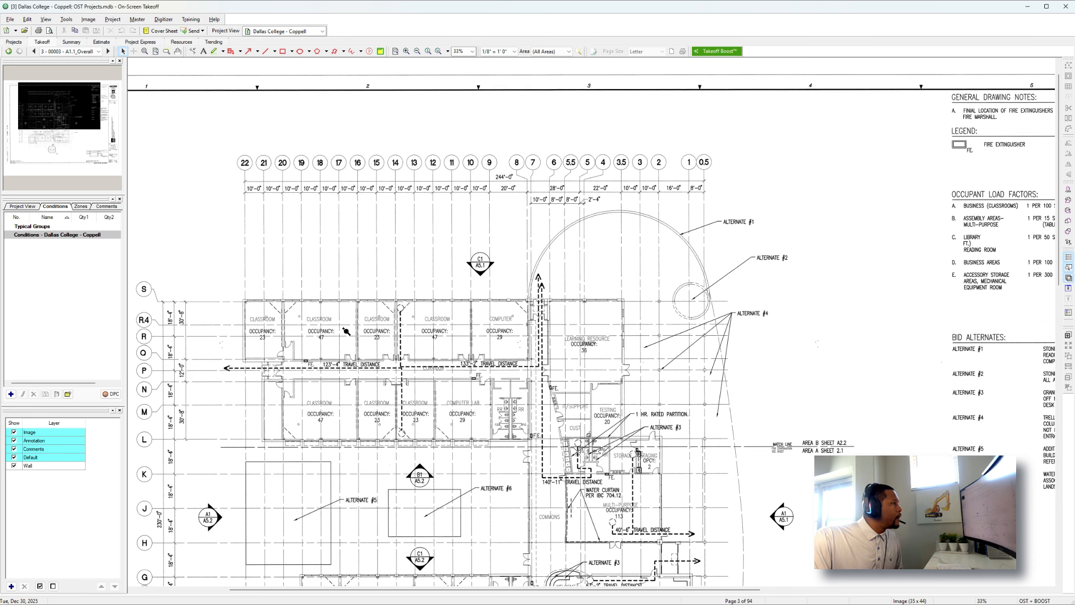
scroll(345, 330, "up", 1, "ctrl")
scroll(343, 323, "down", 2, "ctrl")
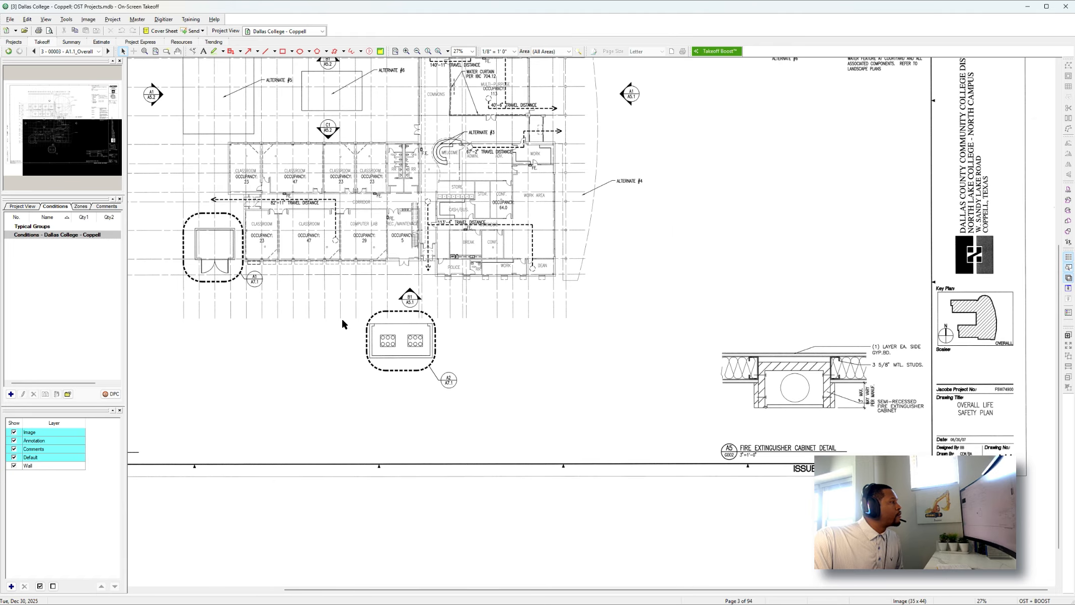
scroll(339, 317, "up", 1, "ctrl")
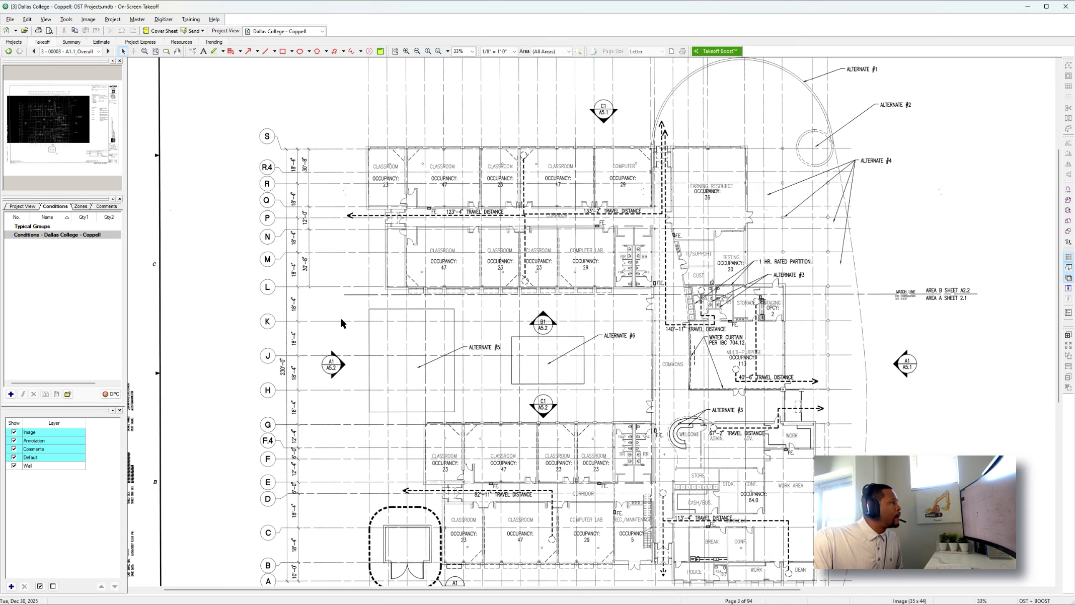
scroll(344, 313, "up", 1, "ctrl")
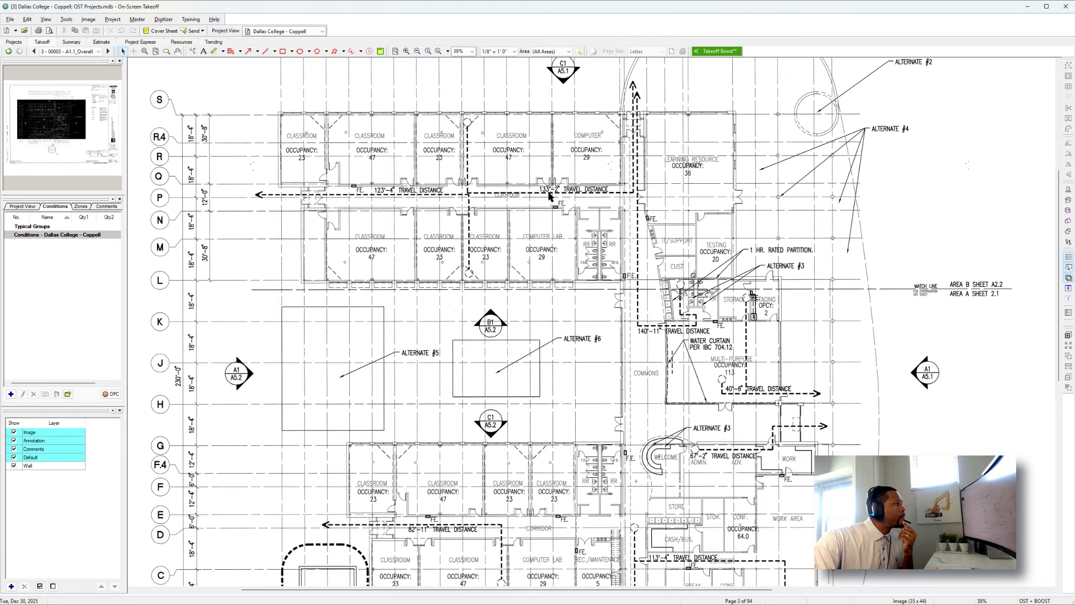
scroll(618, 287, "down", 2)
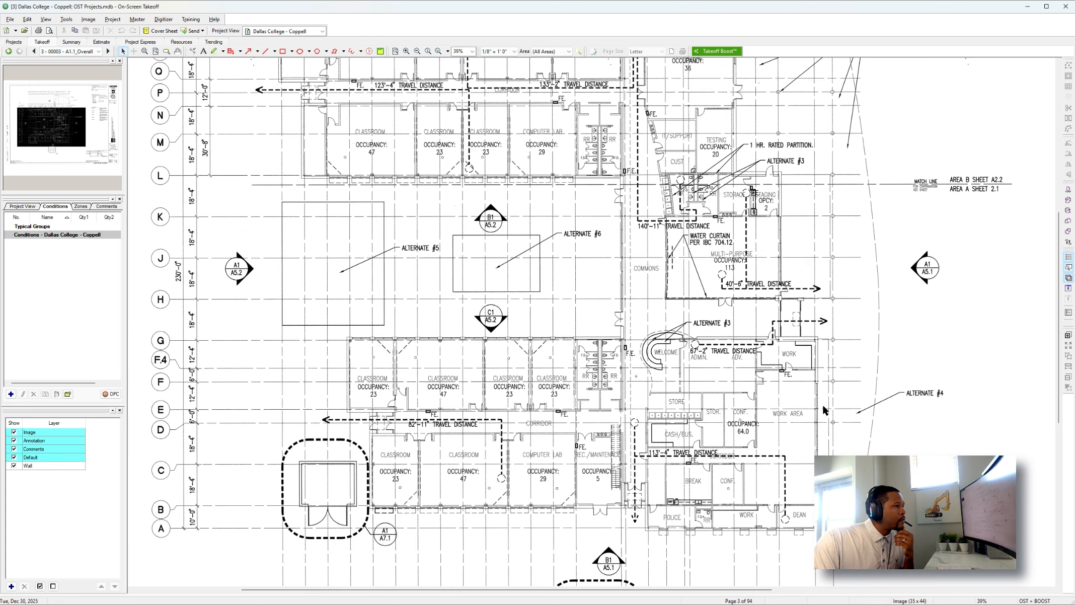
scroll(813, 404, "down", 1)
scroll(815, 407, "down", 2)
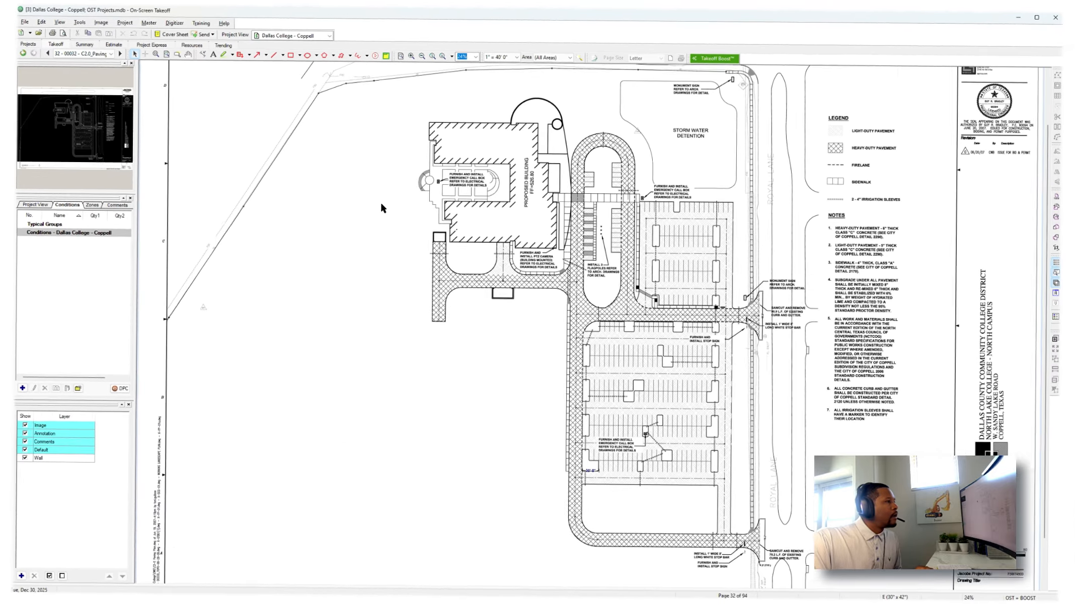
Switch to page 32, sheet C2.0, and check the paving plan's layout, legend, notes and drawing scale.
scroll(379, 200, "down", 1)
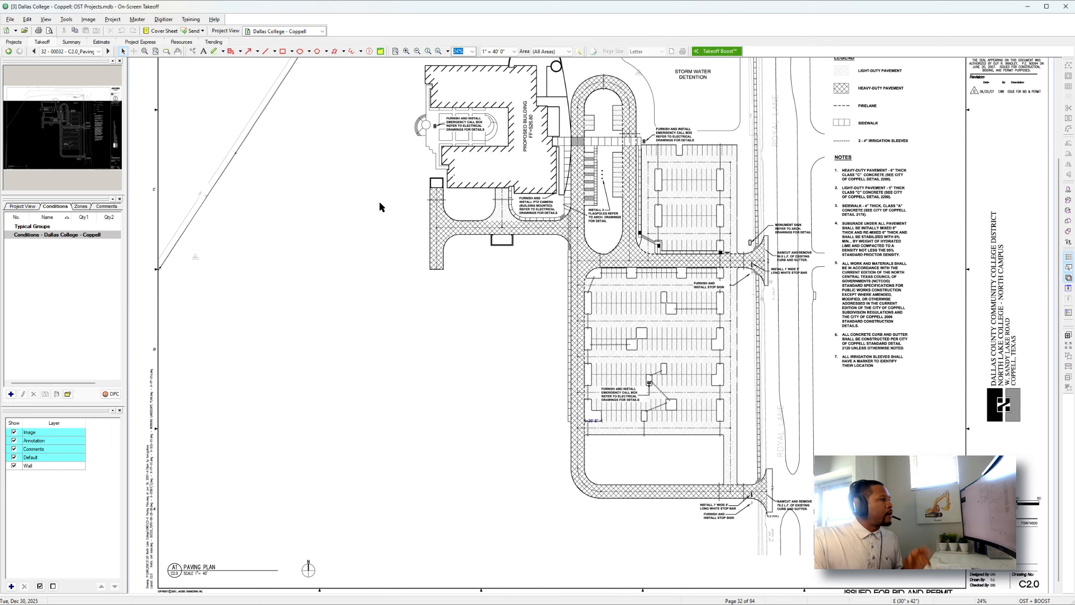
scroll(380, 203, "down", 1)
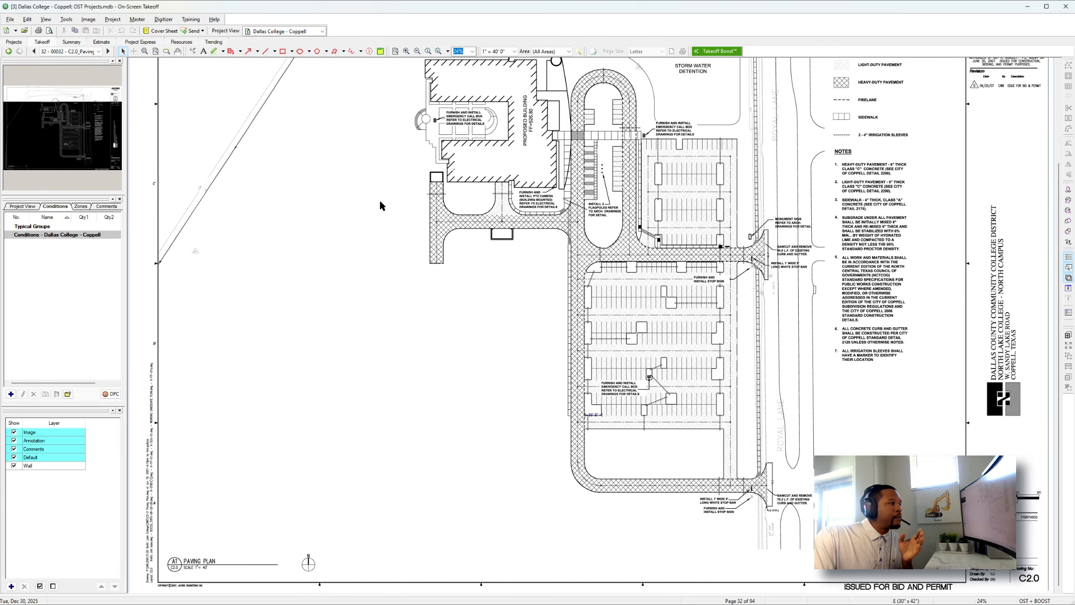
scroll(381, 203, "up", 1)
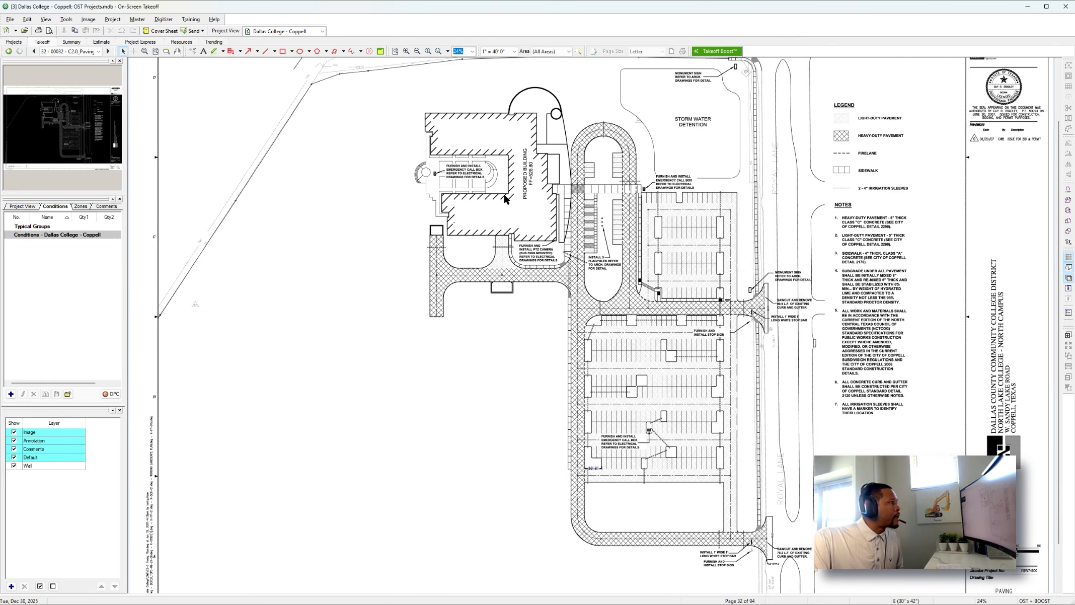
scroll(639, 274, "down", 2)
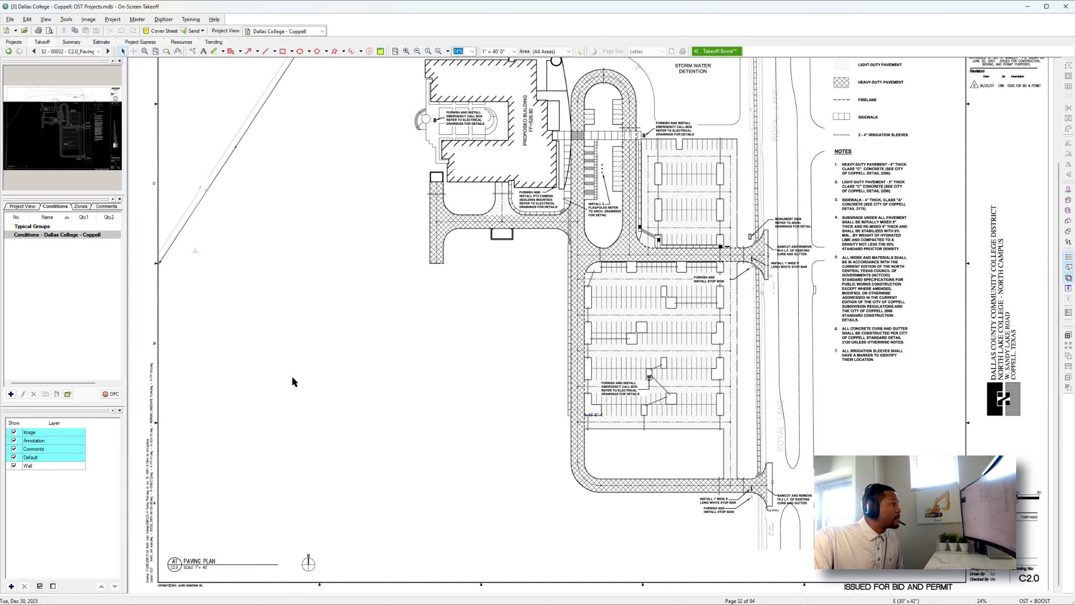
scroll(202, 509, "up", 3)
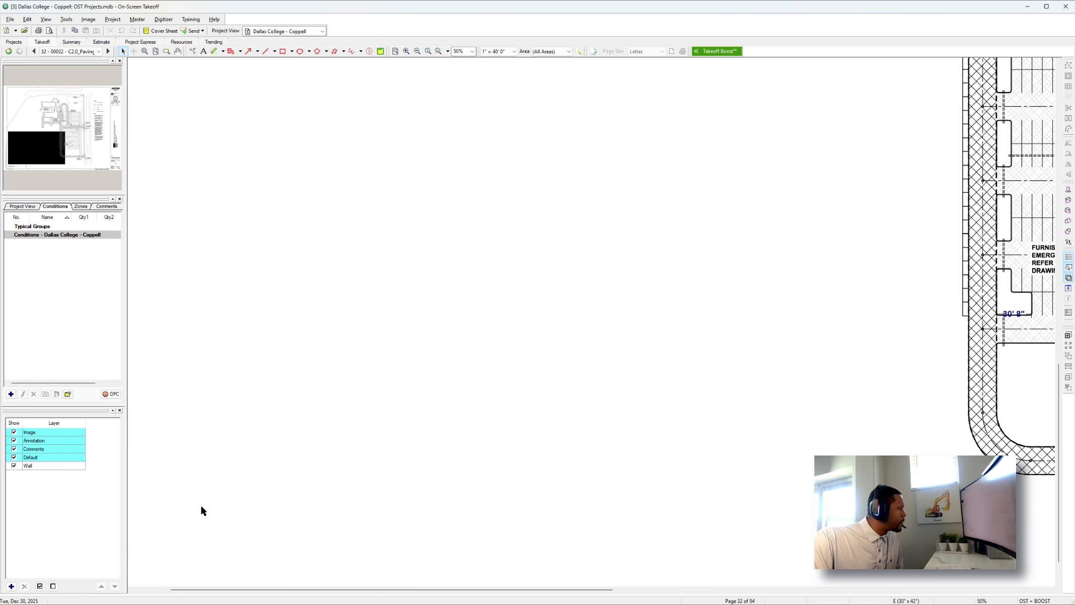
scroll(203, 510, "down", 2)
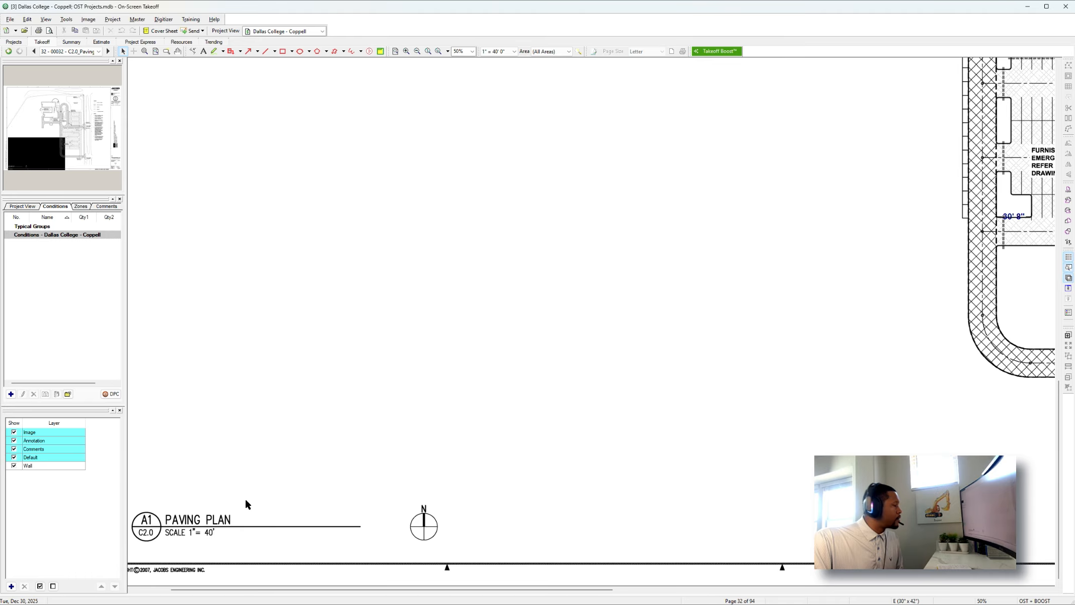
scroll(251, 501, "down", 3)
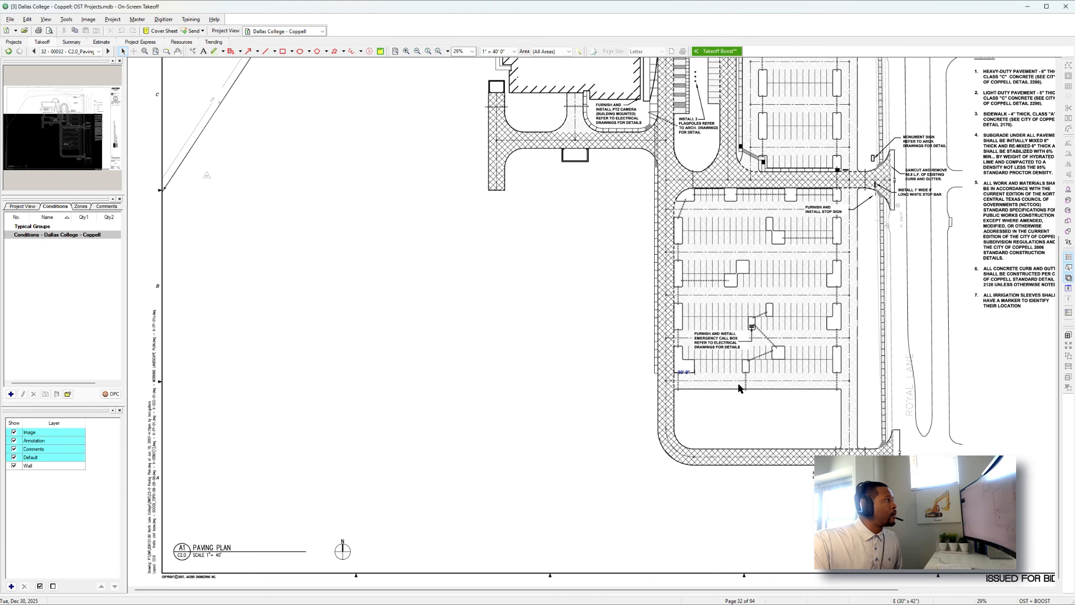
Select the existing dimension annotation along the lower edge of the L-shaped parking island near the lot's southwest corner.
scroll(735, 385, "right", 2)
scroll(500, 377, "up", 1)
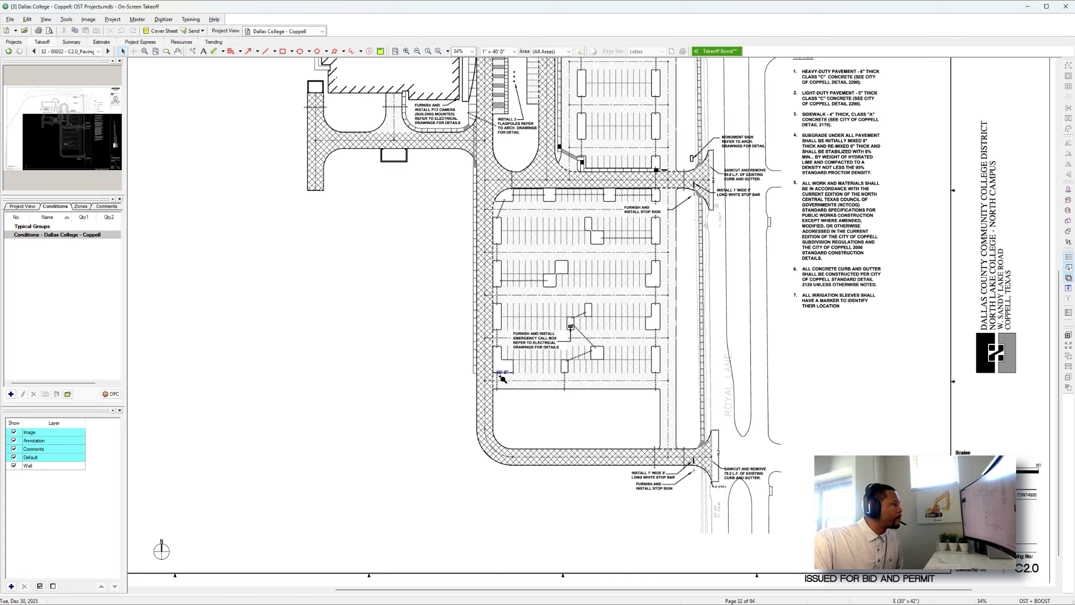
scroll(501, 377, "up", 5)
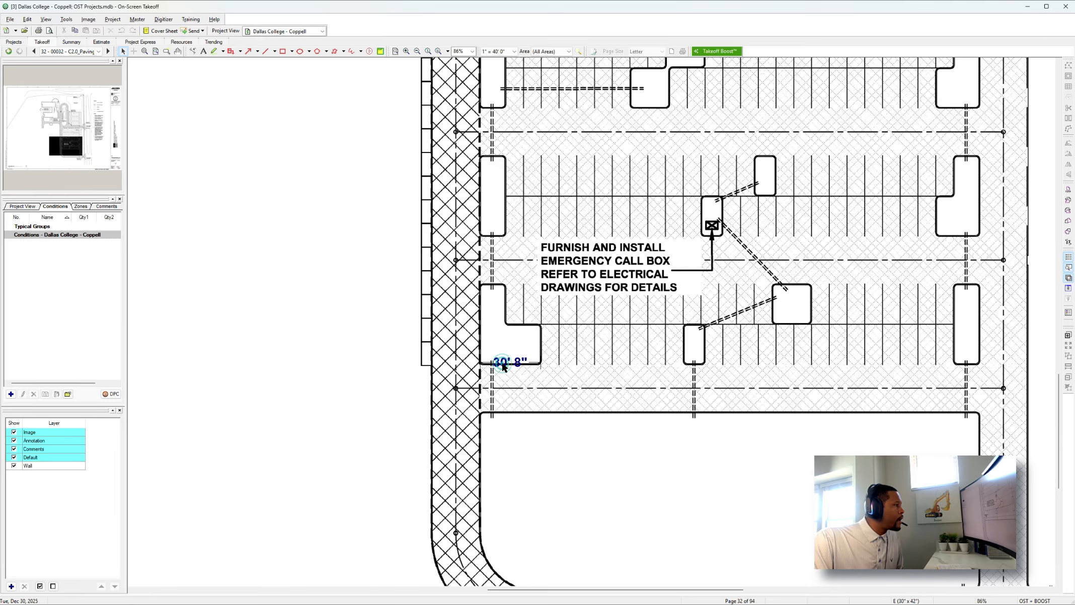
left_click(538, 365)
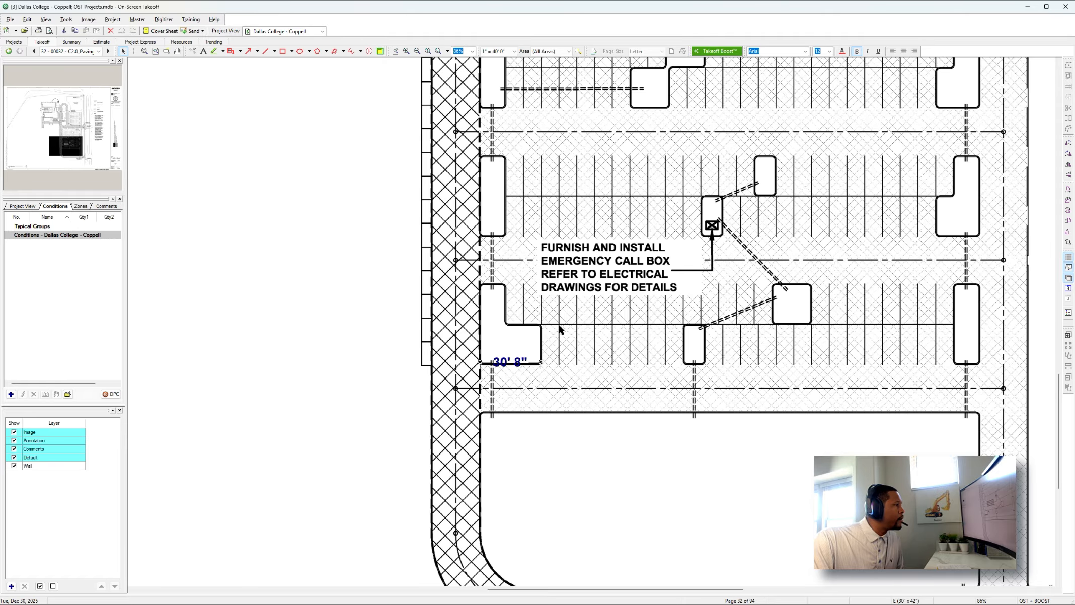
Dimension the north-south depth of the L-shaped parking island's lower leg with an annotation just east of it.
left_click(193, 51)
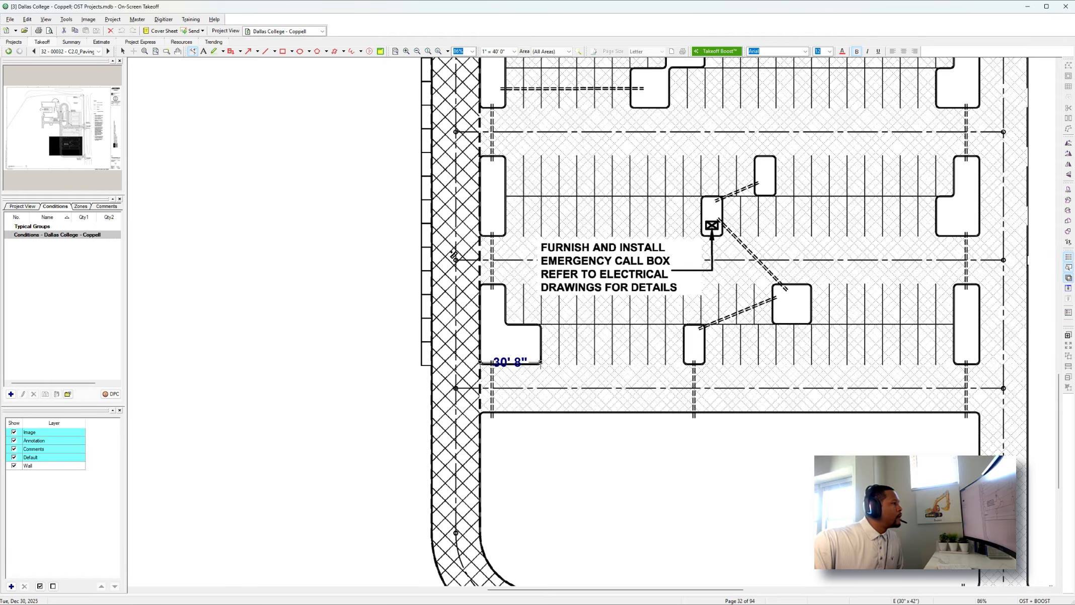
mouse_move(559, 324)
left_mouse_down()
mouse_move(560, 373)
mouse_move(559, 364)
left_mouse_up()
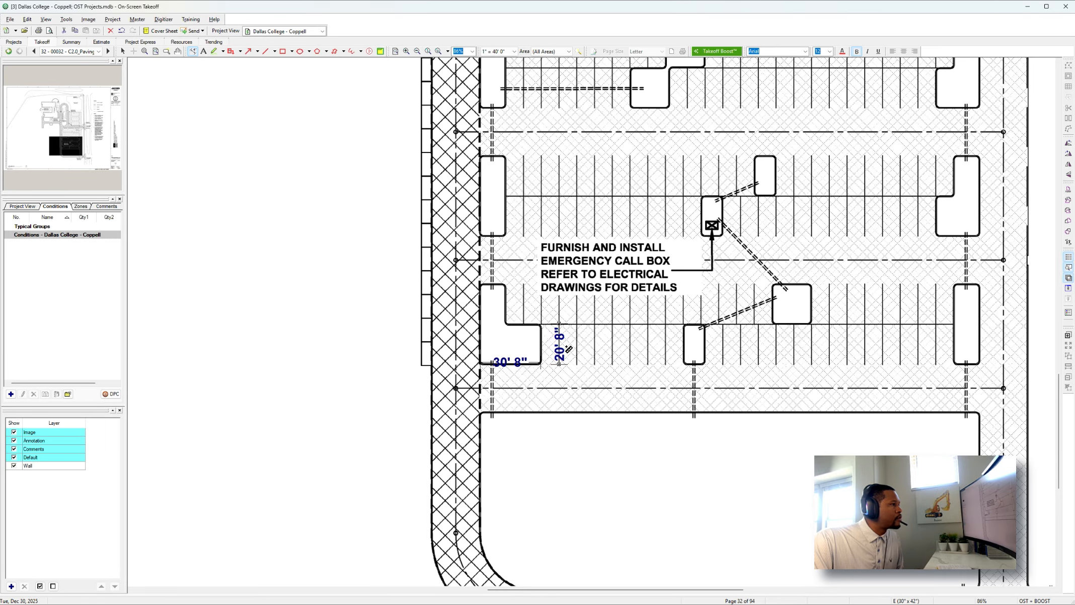
Examine the southern parking lot's islands, the surrounding heavy-duty drives and the driveway entrances off Royal Lane.
scroll(569, 349, "down", 2)
scroll(570, 348, "down", 1, "ctrl")
scroll(574, 350, "up", 1)
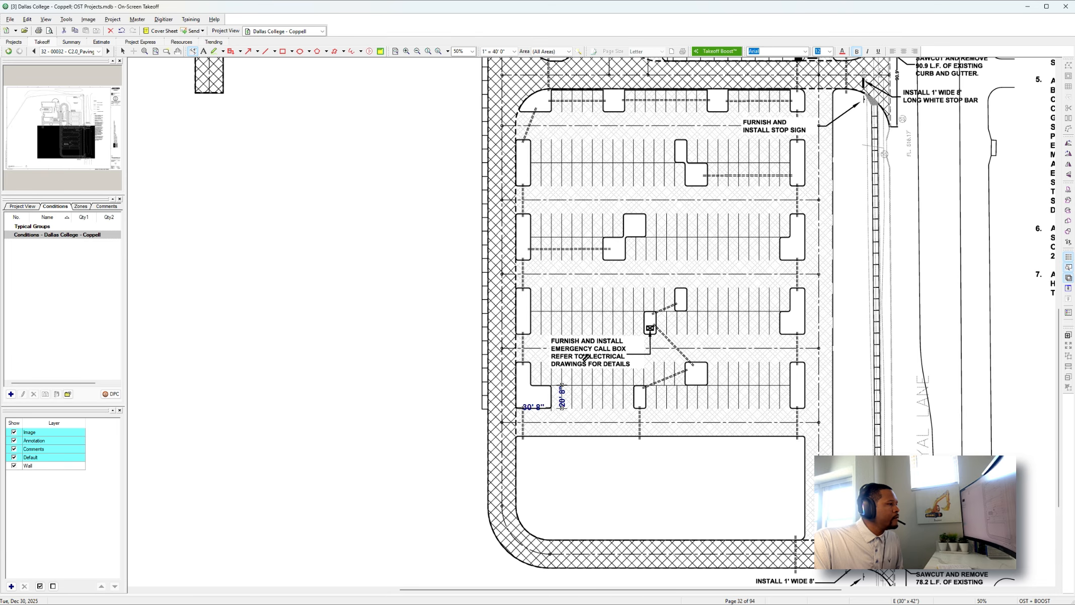
scroll(640, 382, "down", 2)
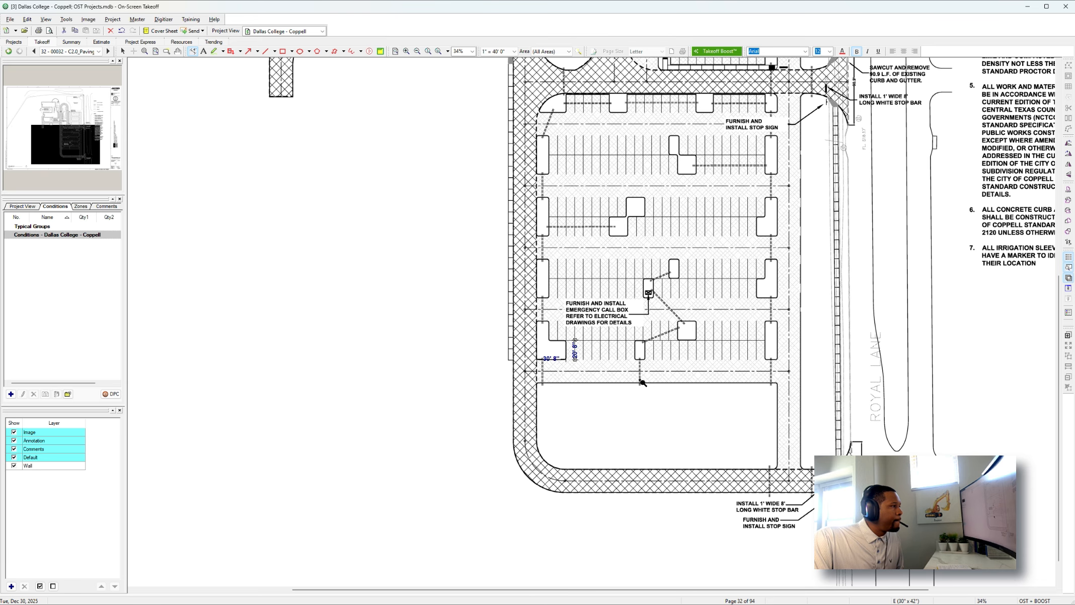
scroll(643, 381, "up", 1)
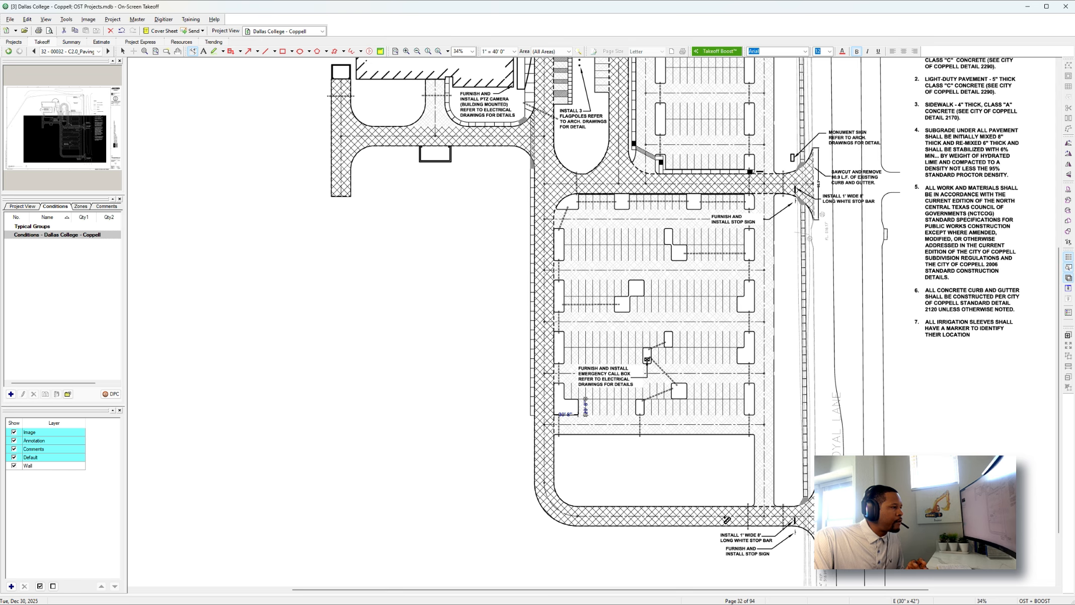
scroll(555, 499, "up", 1)
scroll(555, 498, "up", 1)
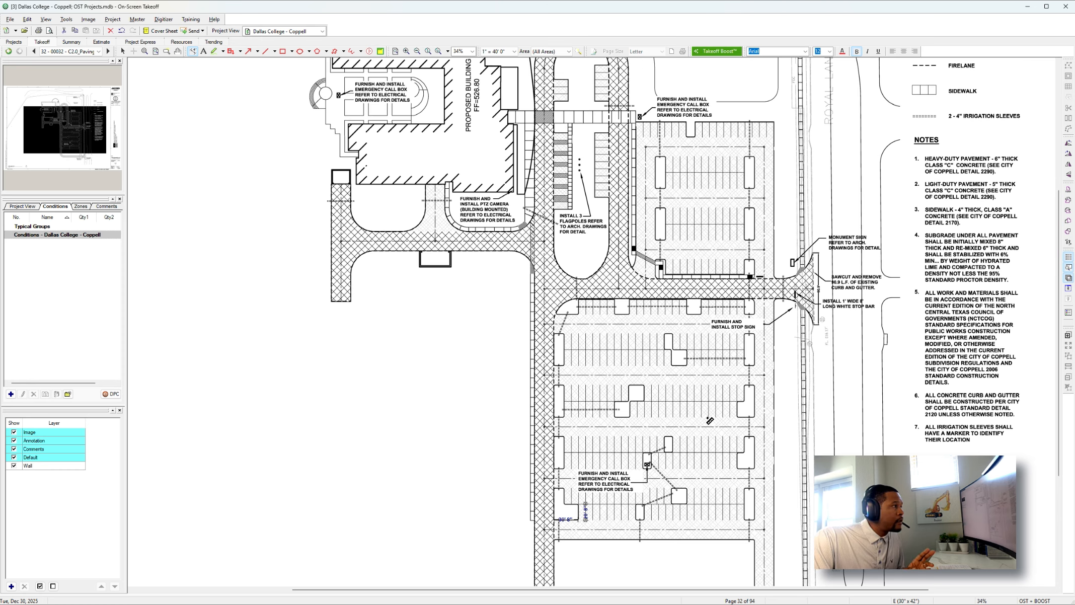
Examine the proposed building, loop drive, call boxes and eastern parking area together with the pavement legend and notes.
scroll(709, 420, "up", 3)
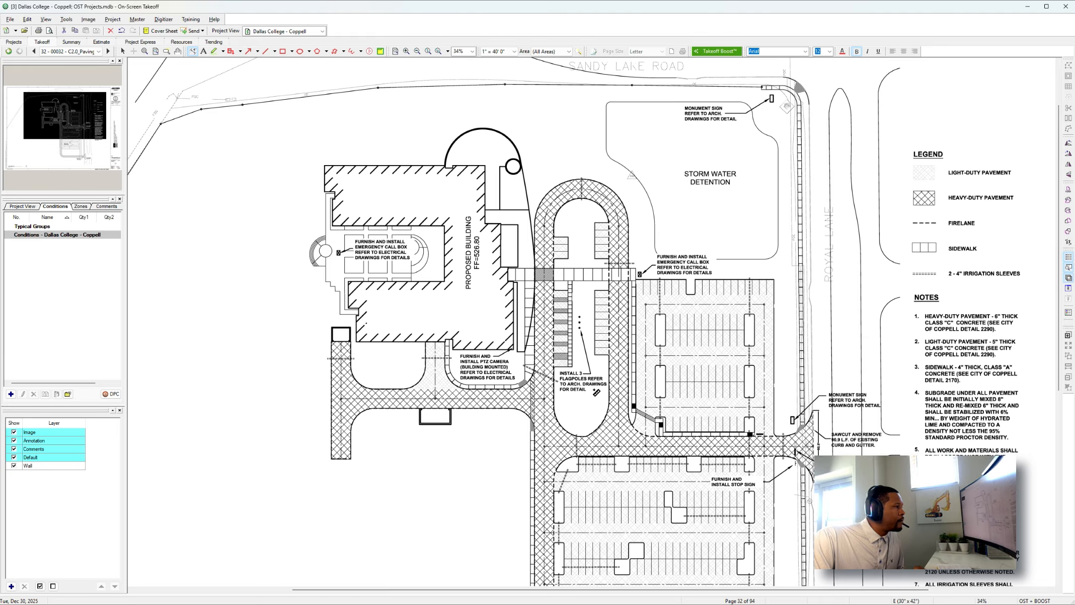
scroll(612, 393, "up", 3)
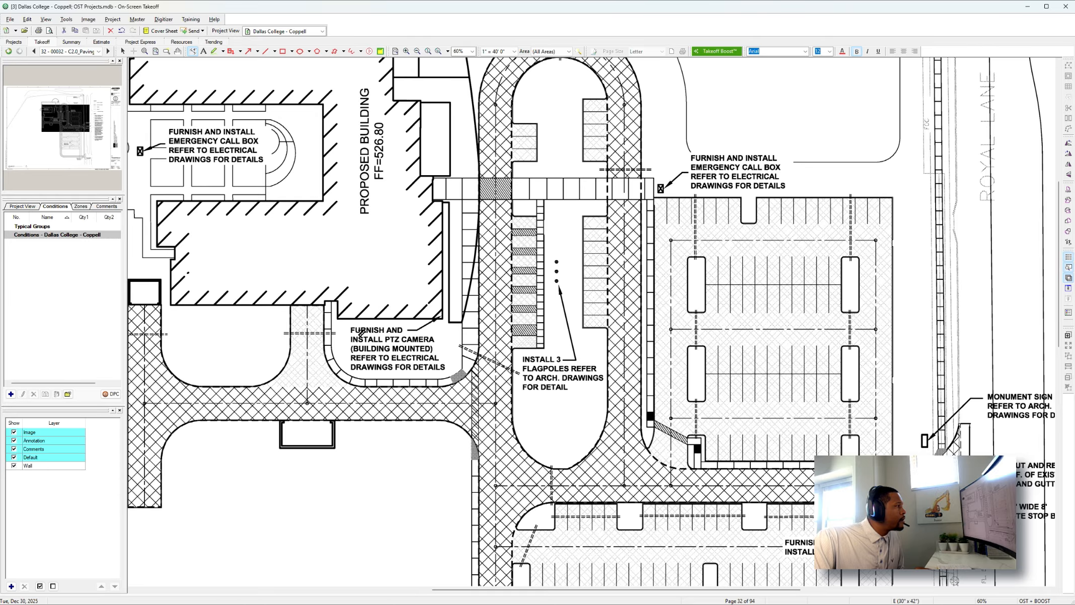
scroll(380, 332, "down", 1)
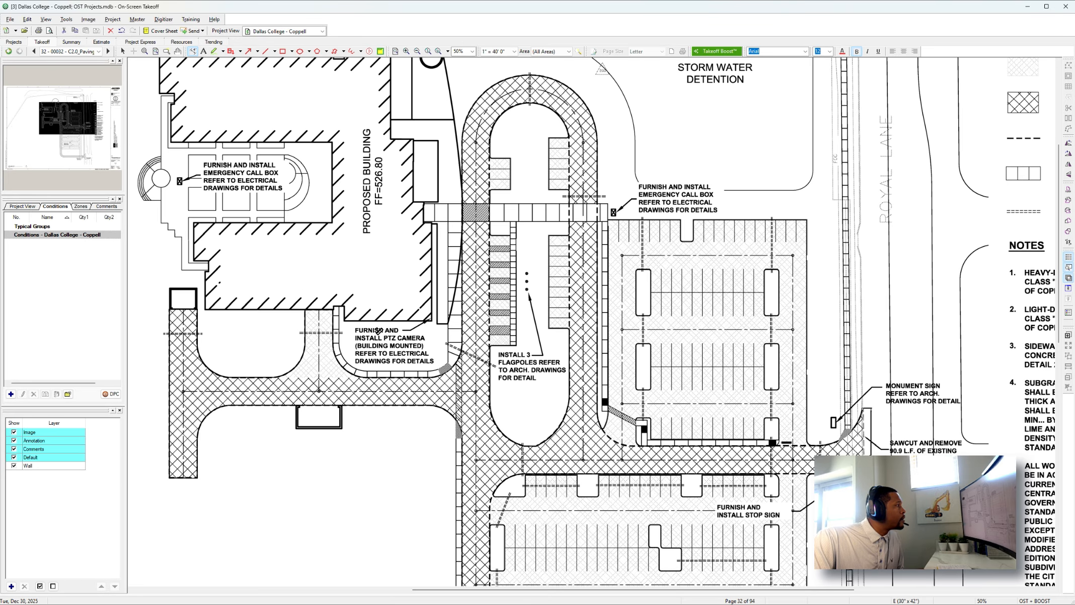
scroll(325, 321, "up", 2)
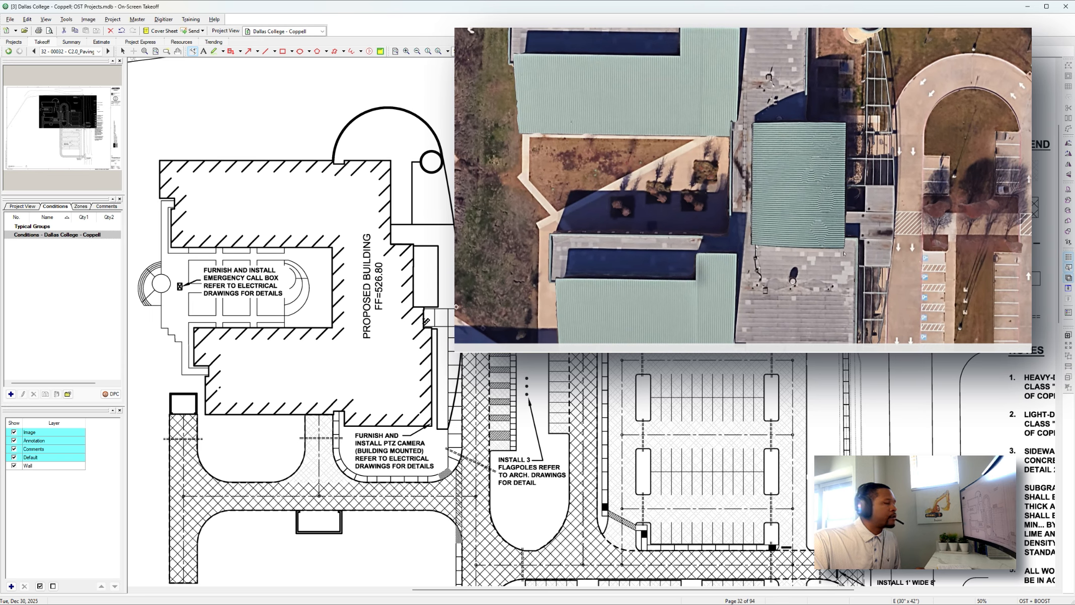
scroll(449, 321, "down", 1)
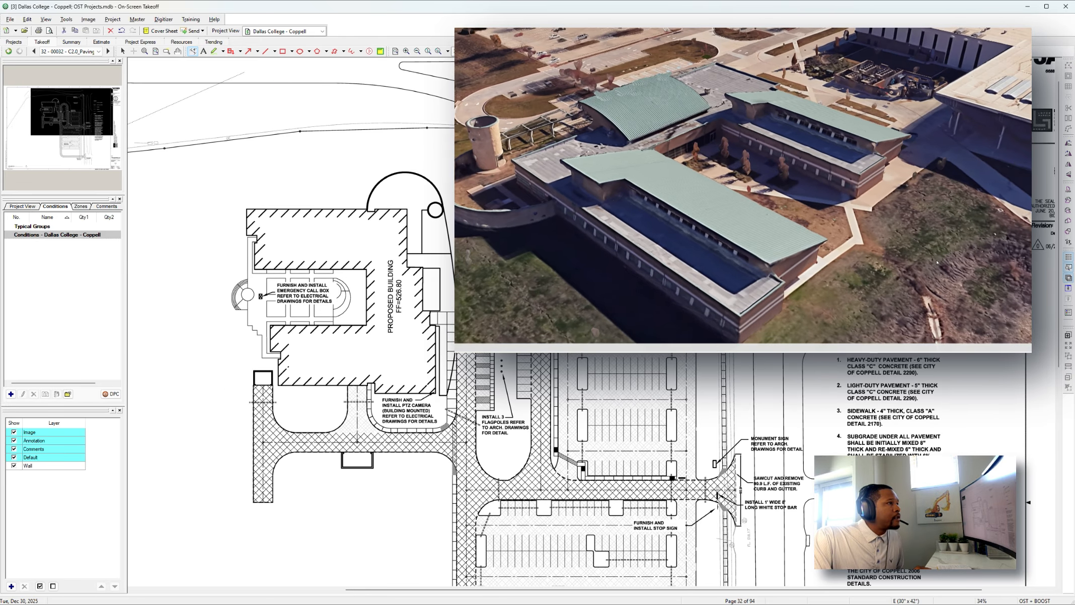
scroll(845, 249, "up", 2)
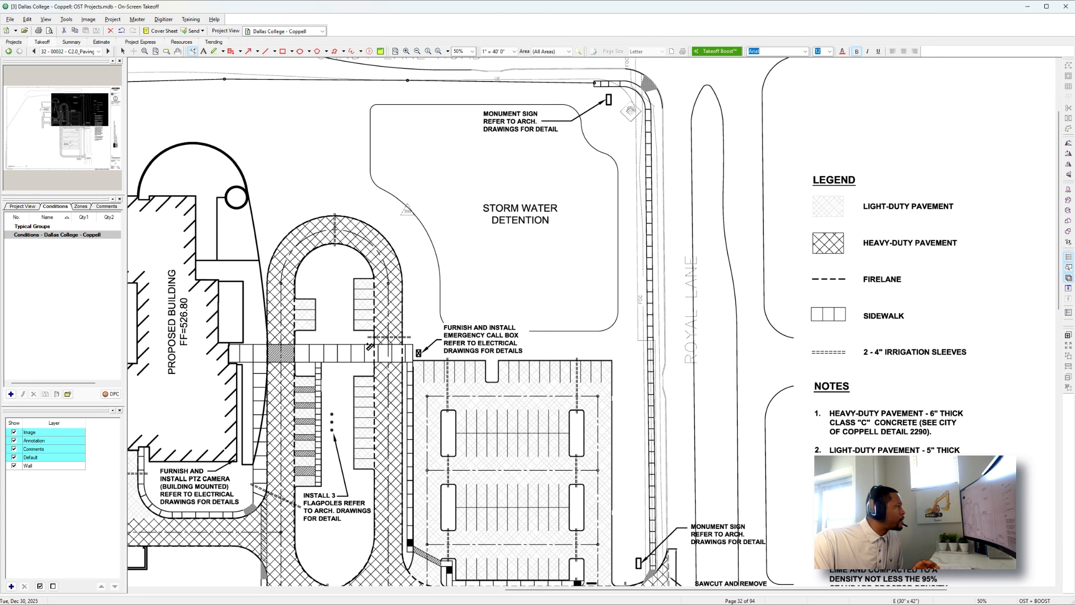
scroll(383, 340, "up", 5)
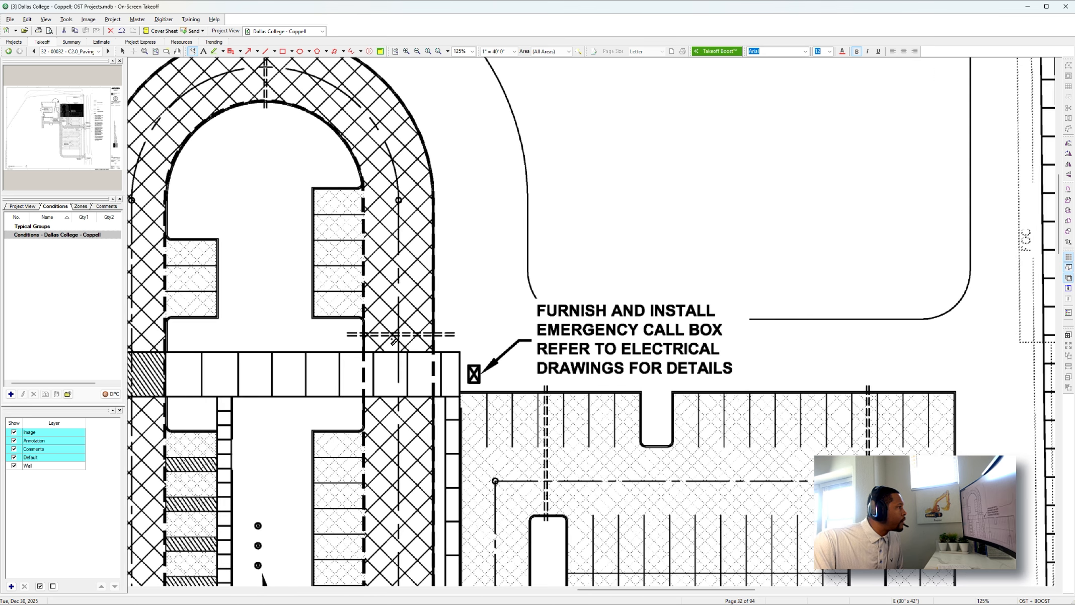
scroll(397, 354, "down", 5)
scroll(400, 355, "down", 1)
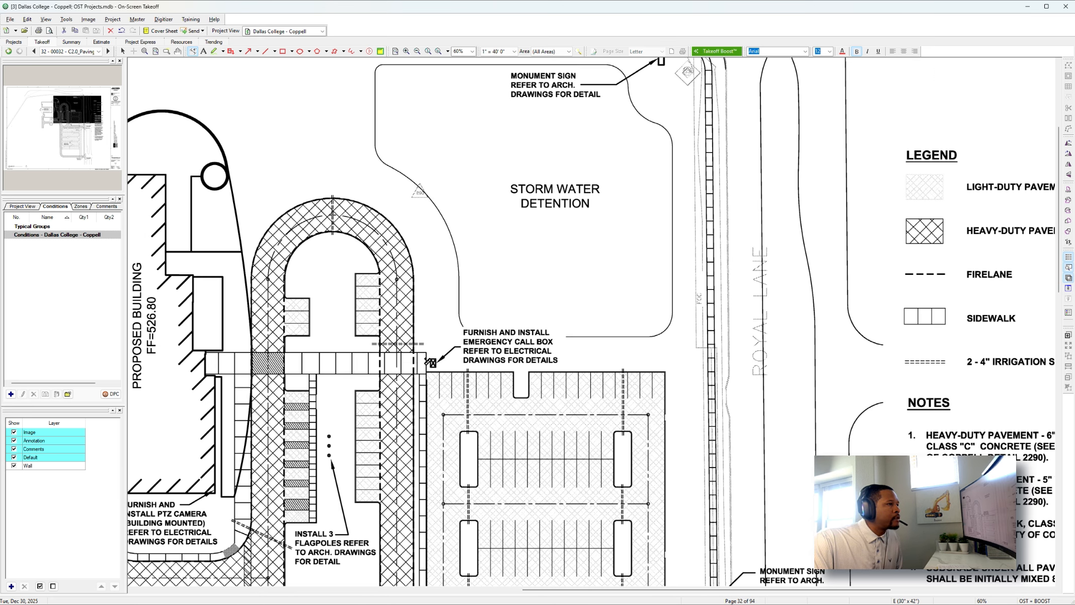
scroll(431, 363, "down", 2)
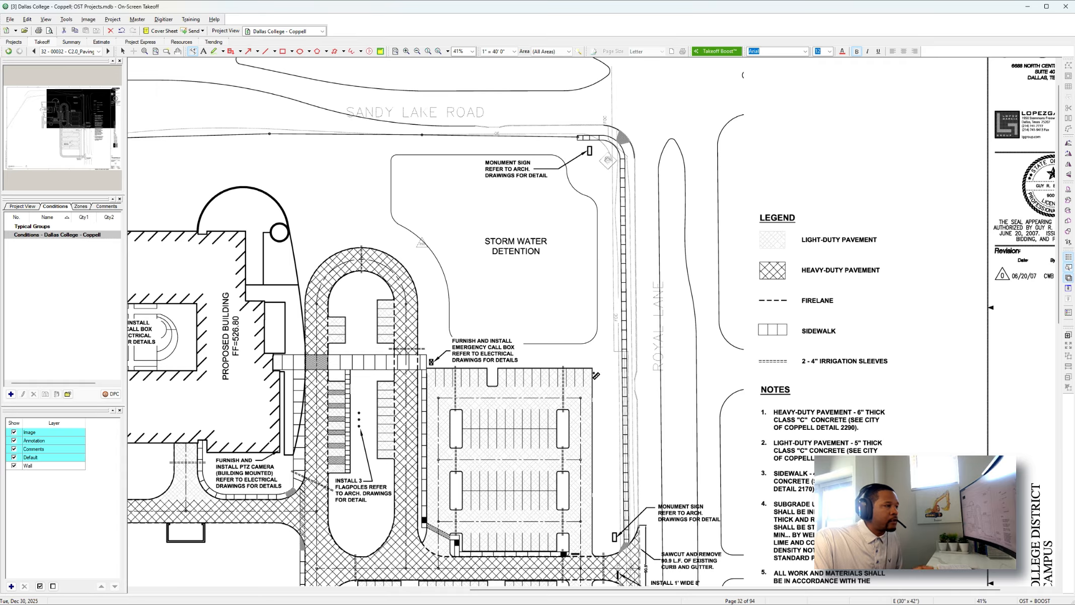
scroll(835, 408, "down", 3)
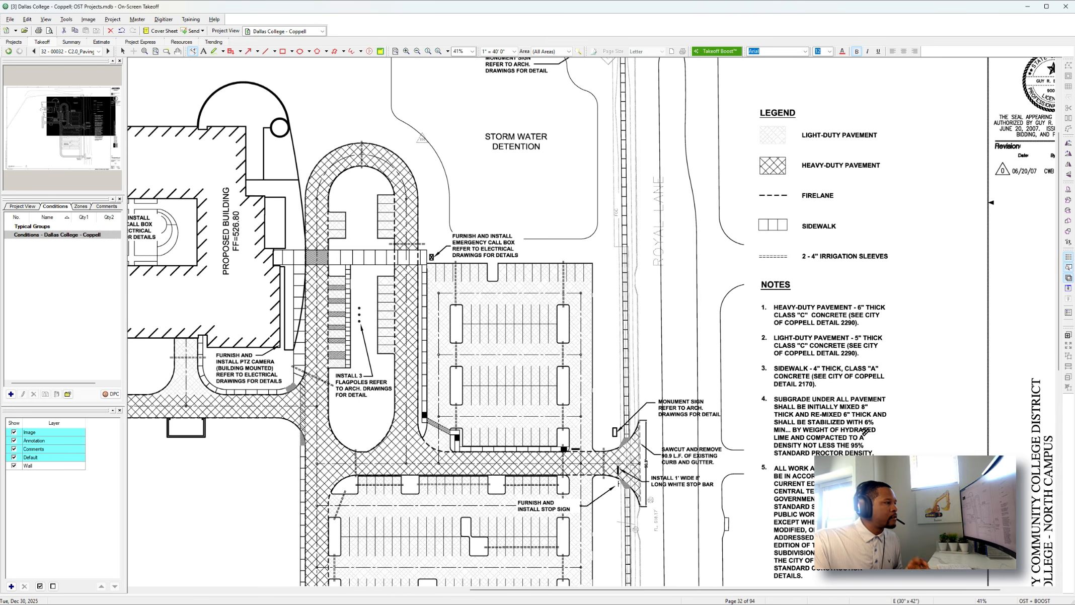
scroll(637, 428, "down", 3)
Create an area condition named Heavy Duty Pavement - 6" with a thickness of 6 inches.
left_click(11, 394)
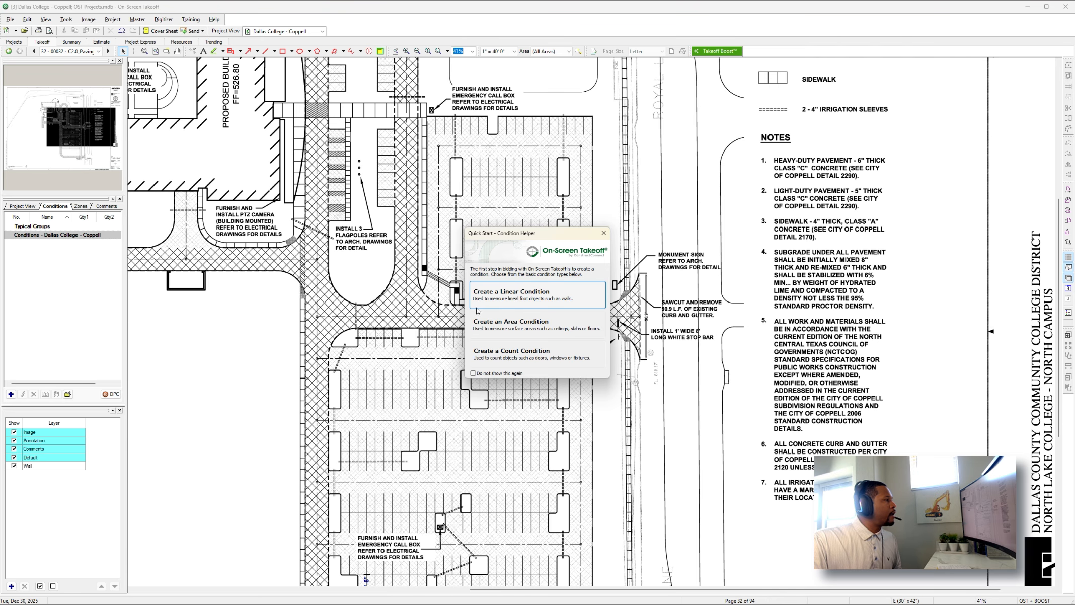
left_click(496, 322)
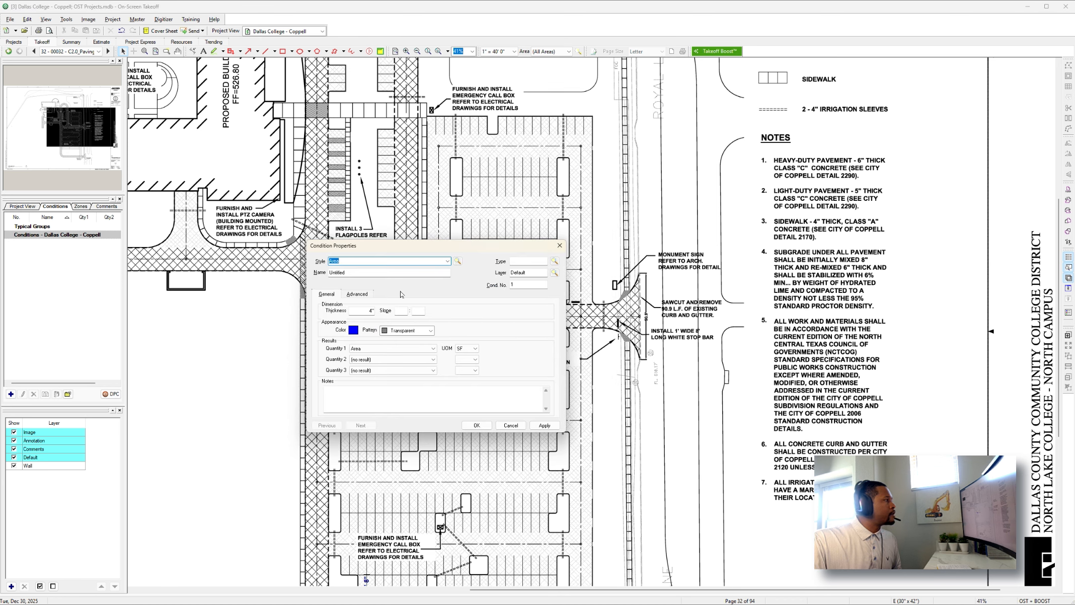
key("Tab")
type("Head")
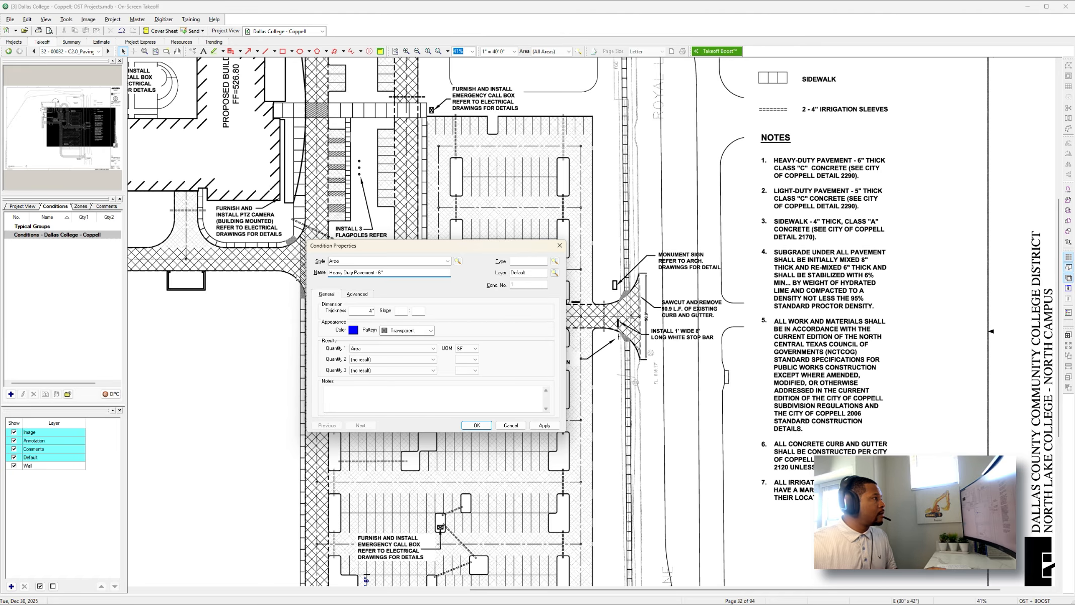
key("Tab")
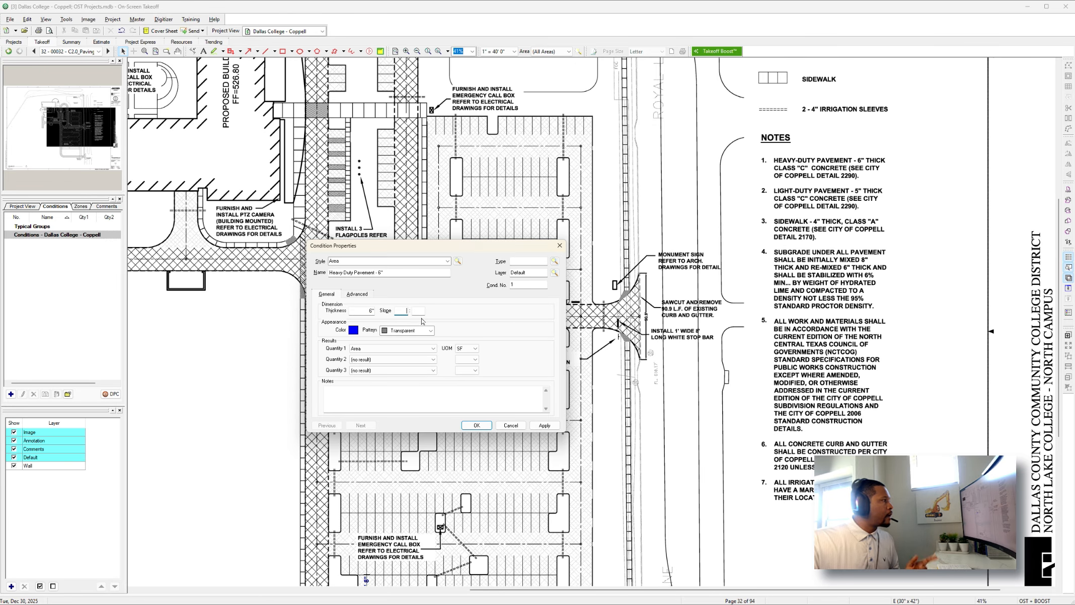
Have the heavy-duty pavement condition report volume in CY, area in SF and perimeter in LF, and save it.
left_click(428, 351)
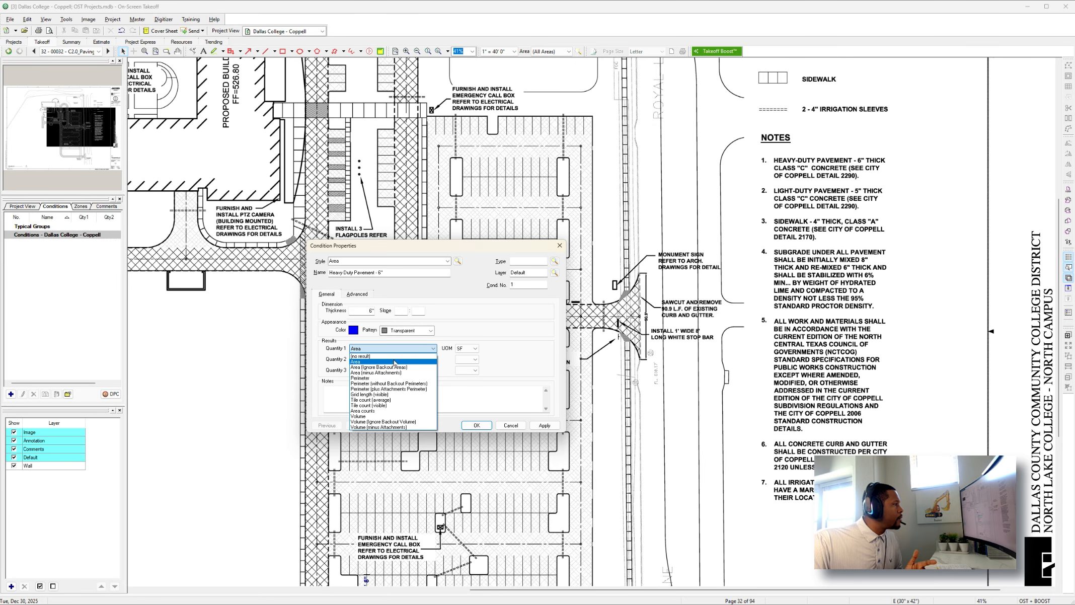
left_click(369, 417)
left_click(467, 349)
left_click(463, 361)
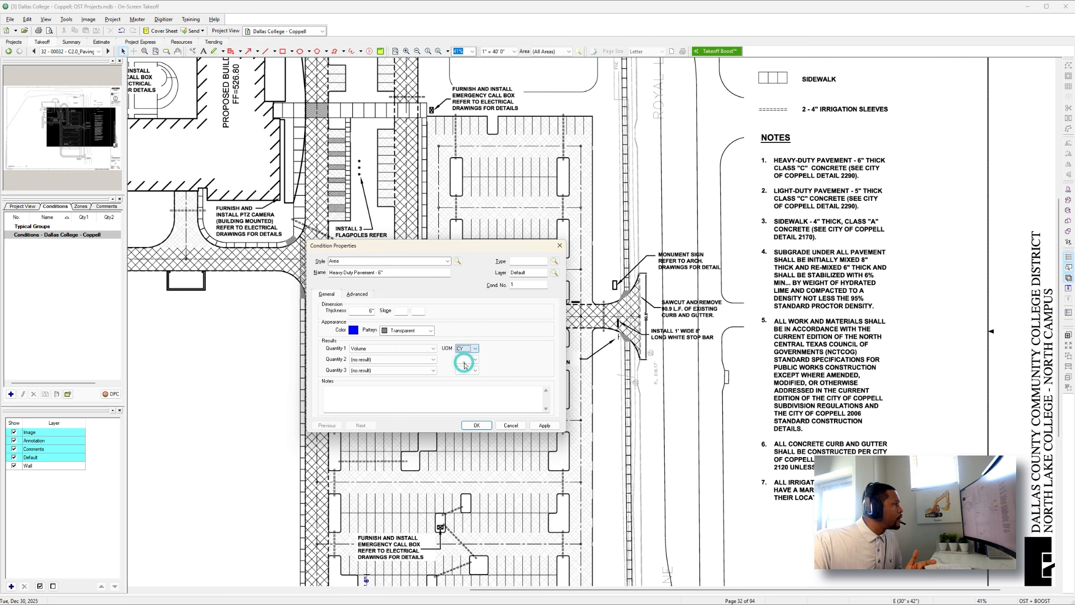
left_click(433, 359)
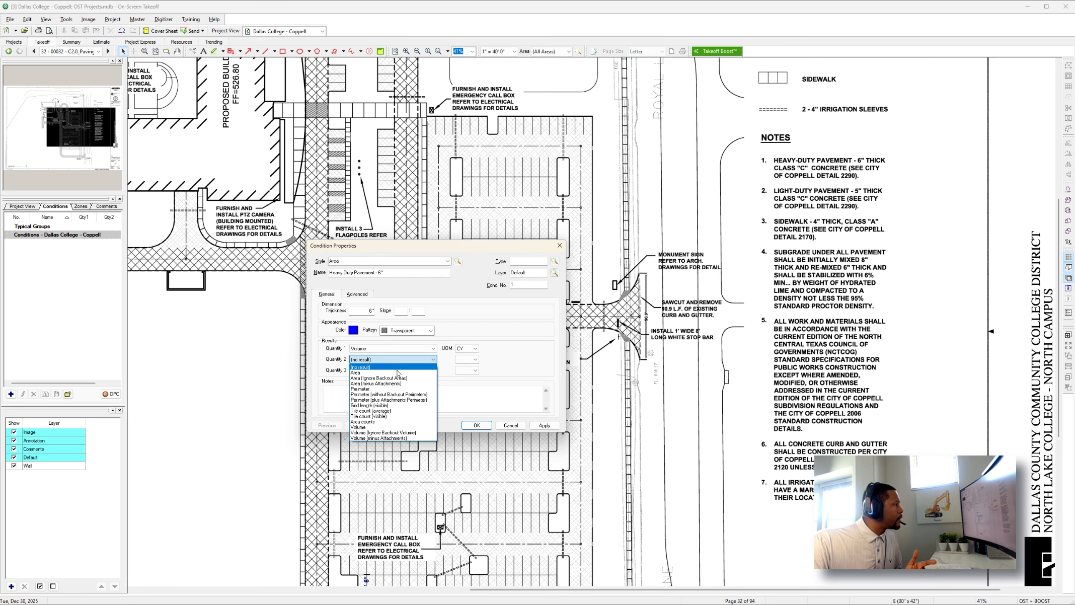
left_click(393, 373)
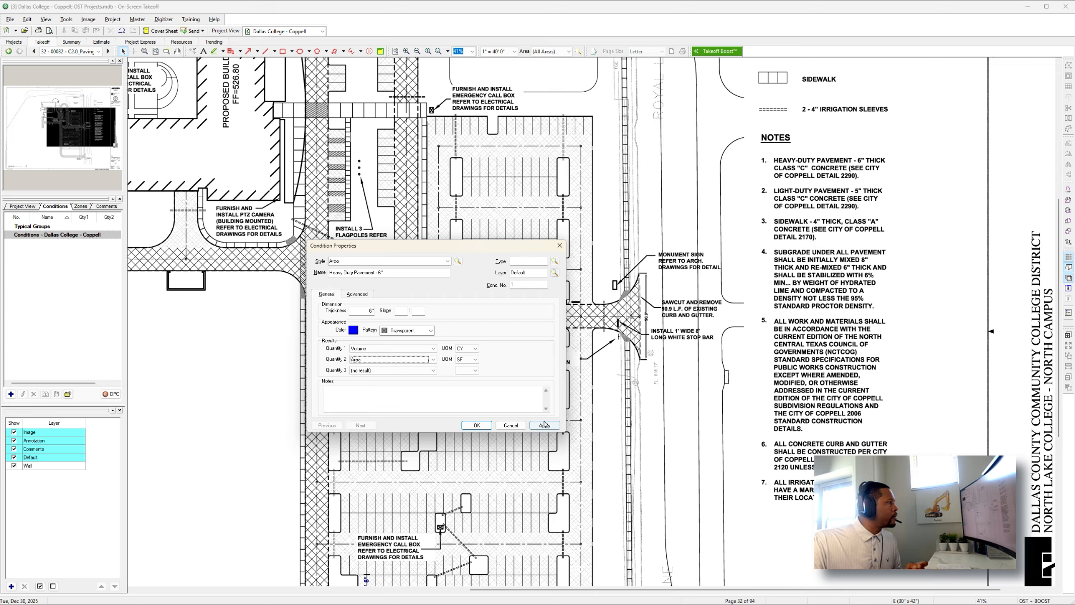
left_click(385, 370)
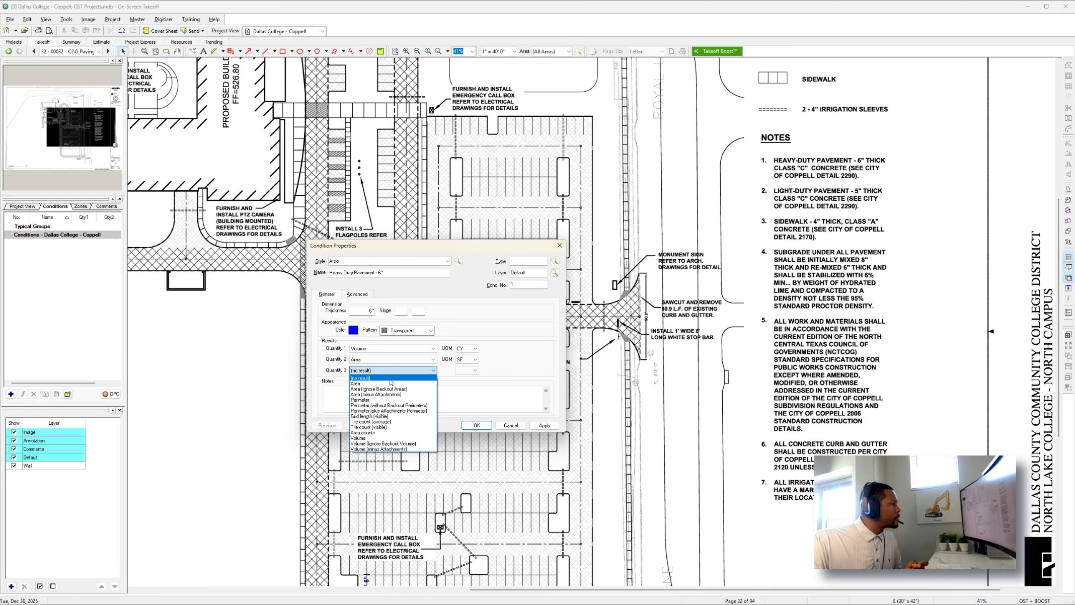
left_click(361, 401)
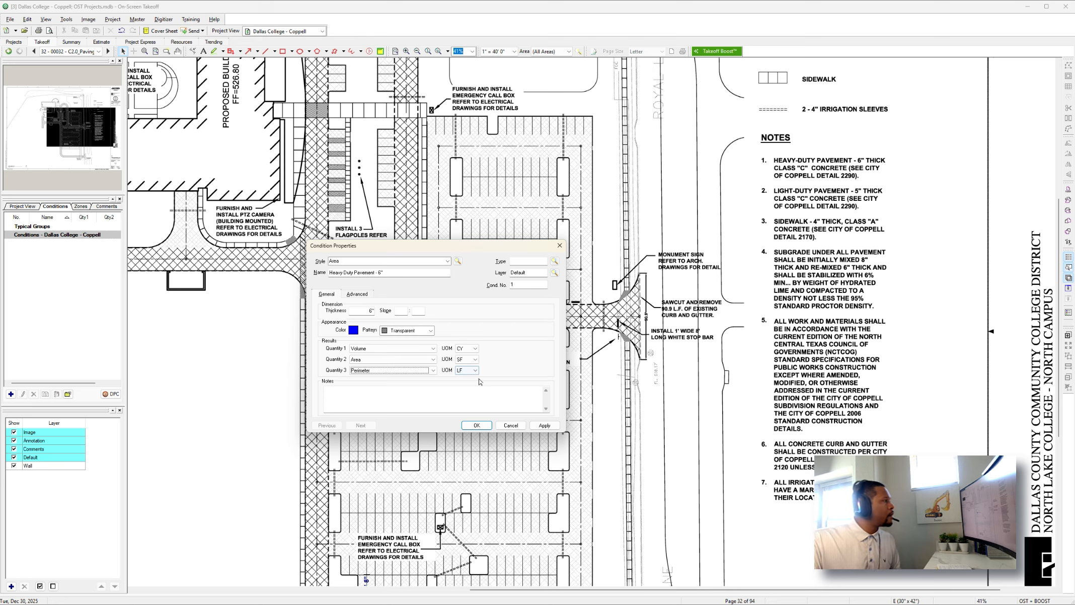
left_click(476, 425)
Begin the heavy-duty pavement area at the southeast Royal Lane entrance, tracing the entrance's southern curb return up to the straight drive.
scroll(476, 425, "down", 3)
scroll(487, 419, "down", 6)
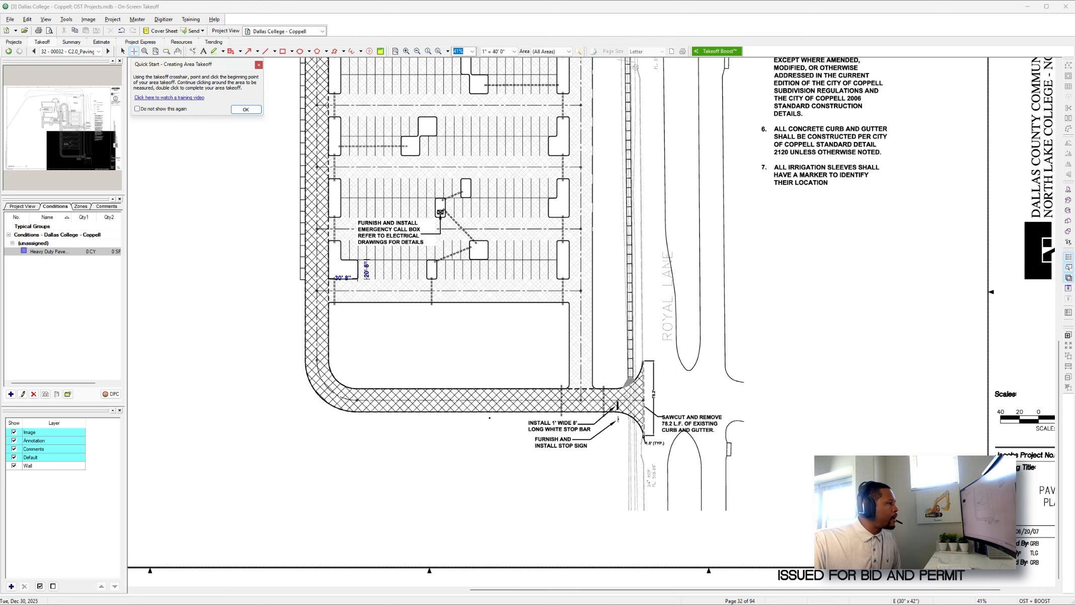
scroll(649, 432, "up", 5)
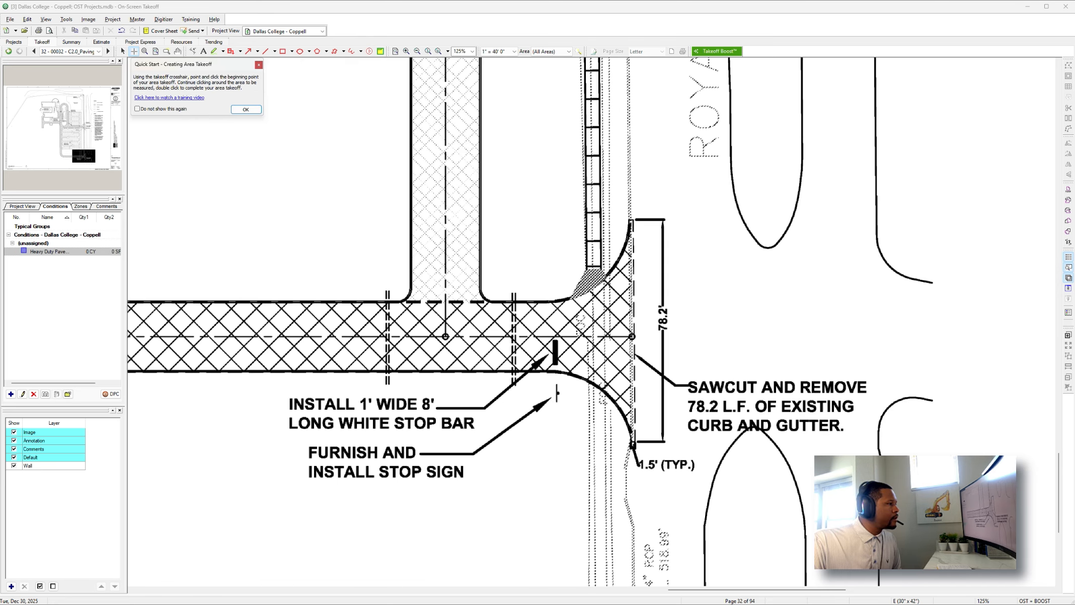
left_click(632, 445)
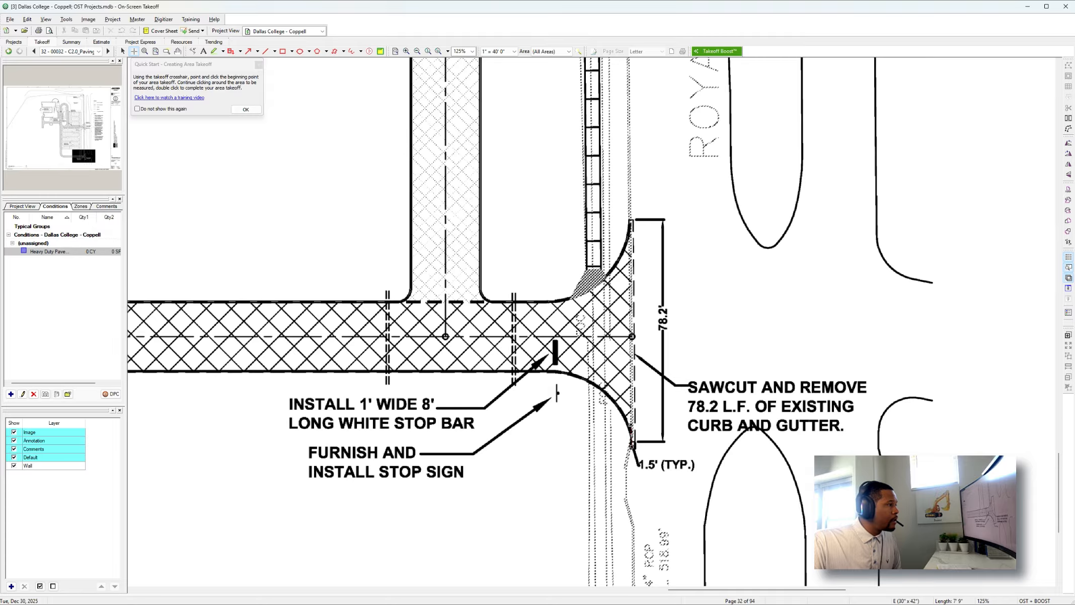
left_click(627, 421)
left_click(605, 392)
left_click(581, 377)
left_click(553, 371)
Extend the pavement outline along the south drive's lower edge and around the outer curve of the southwest corner.
scroll(544, 371, "left", 10)
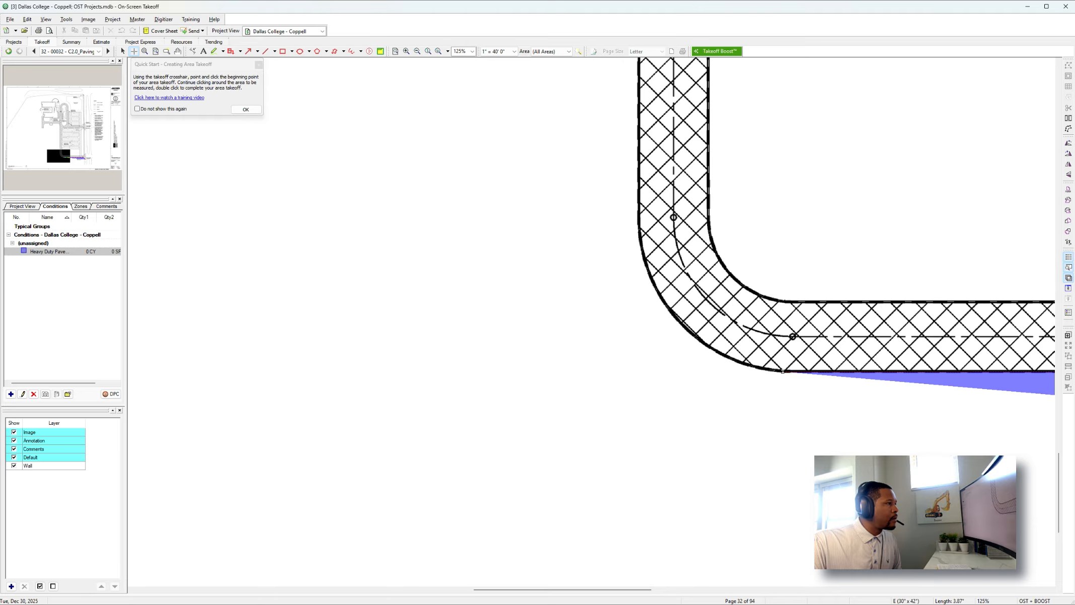
left_click(782, 371)
left_click(752, 366)
left_click(712, 350)
left_click(656, 291)
left_click(643, 255)
left_click(639, 219)
Continue the outline up the west drive's outer edge and around the curve into the service drive south of the building.
scroll(638, 221, "up", 15)
left_click(639, 342)
left_click(628, 320)
left_click(615, 306)
left_click(589, 286)
left_click(568, 280)
Trace the service drive's south edge westward, around the curve and across the south end of the western stub.
scroll(569, 280, "left", 10)
left_click(704, 279)
left_click(666, 291)
left_click(647, 310)
left_click(627, 460)
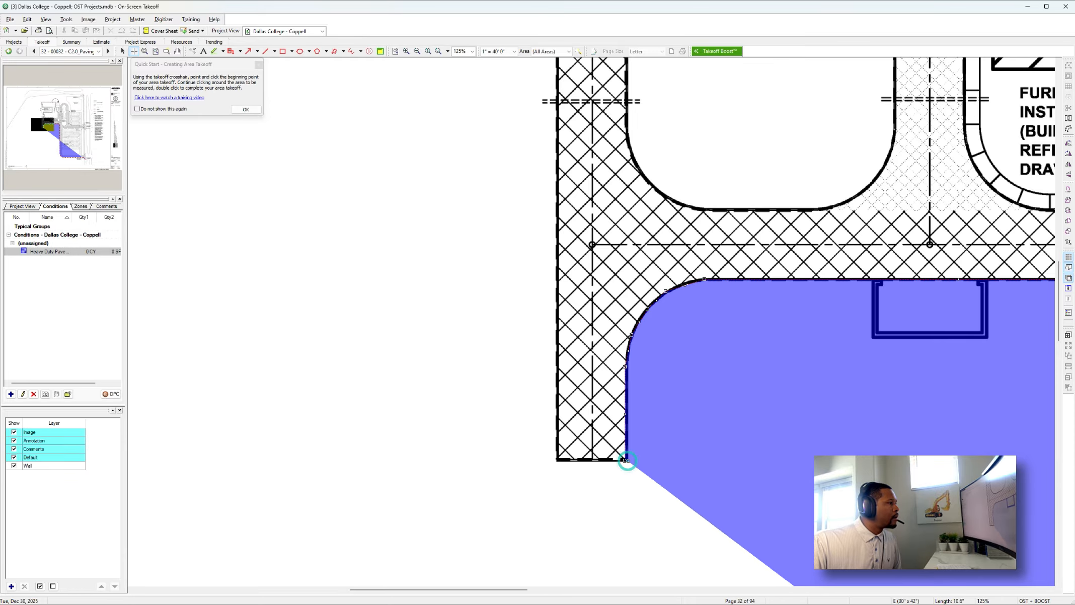
left_click(556, 460)
Outline the stub's north end below the small enclosure, then follow the inner curve onto the service drive's north edge.
scroll(557, 460, "up", 5)
left_click(557, 305)
left_click(627, 306)
left_click(626, 397)
left_click(633, 424)
left_click(653, 451)
left_click(686, 471)
left_click(714, 475)
left_click(826, 474)
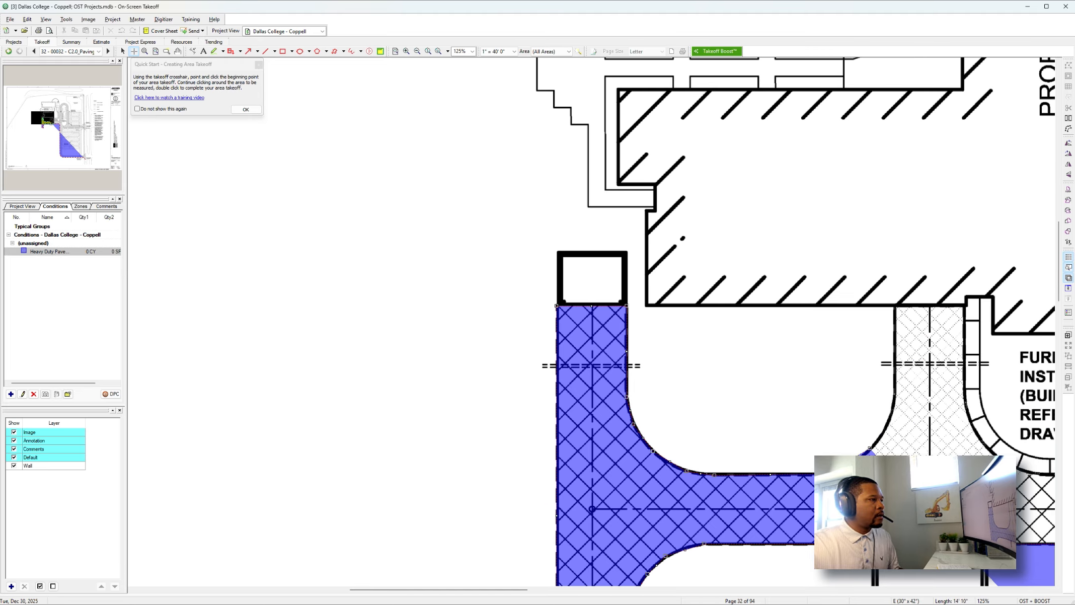
Trace the heavy-duty pavement outline around the outer curve at the north end of the loop drive east of the building.
scroll(591, 322, "right", 10)
scroll(591, 322, "up", 11)
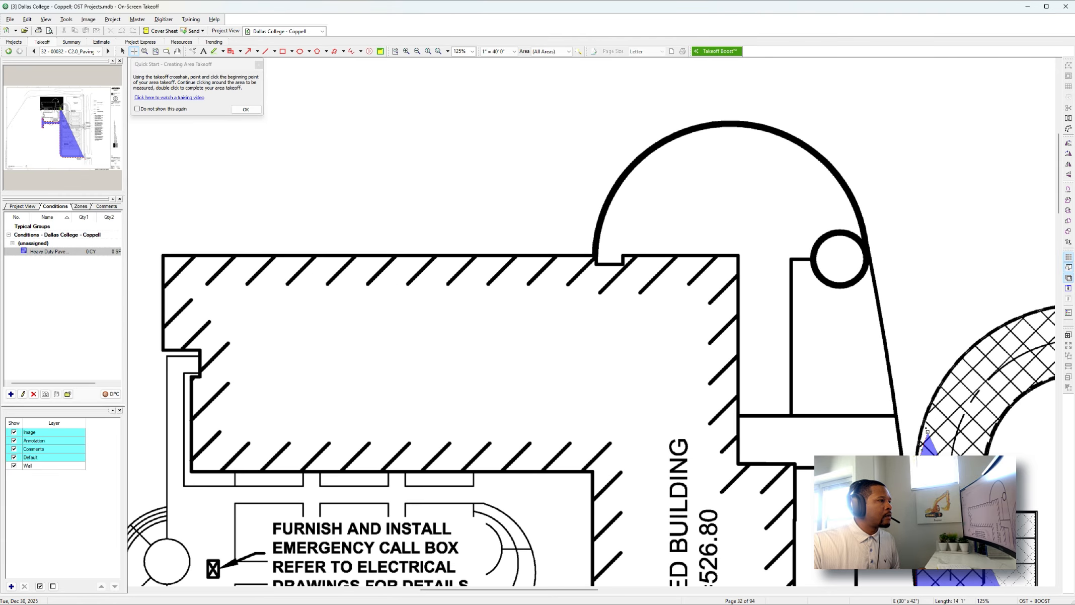
left_click(963, 358)
left_click(998, 328)
scroll(998, 328, "right", 2)
left_click(843, 315)
left_click(866, 308)
left_click(899, 305)
left_click(937, 308)
left_click(975, 322)
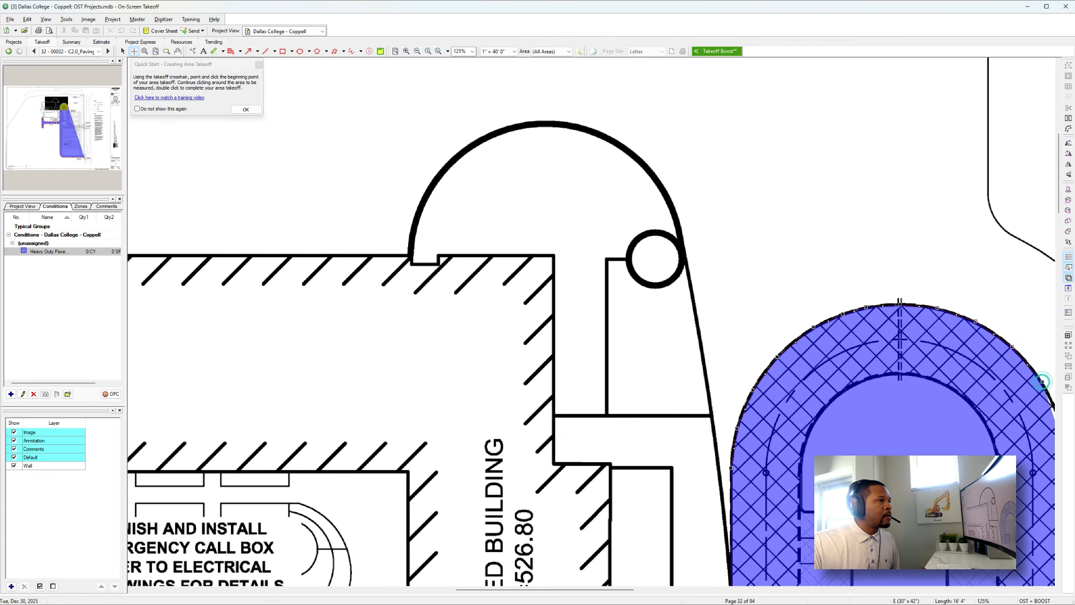
Complete the heavy-duty area by closing its outline at the north curb return of the upper Royal Lane entrance.
scroll(592, 322, "down", 12)
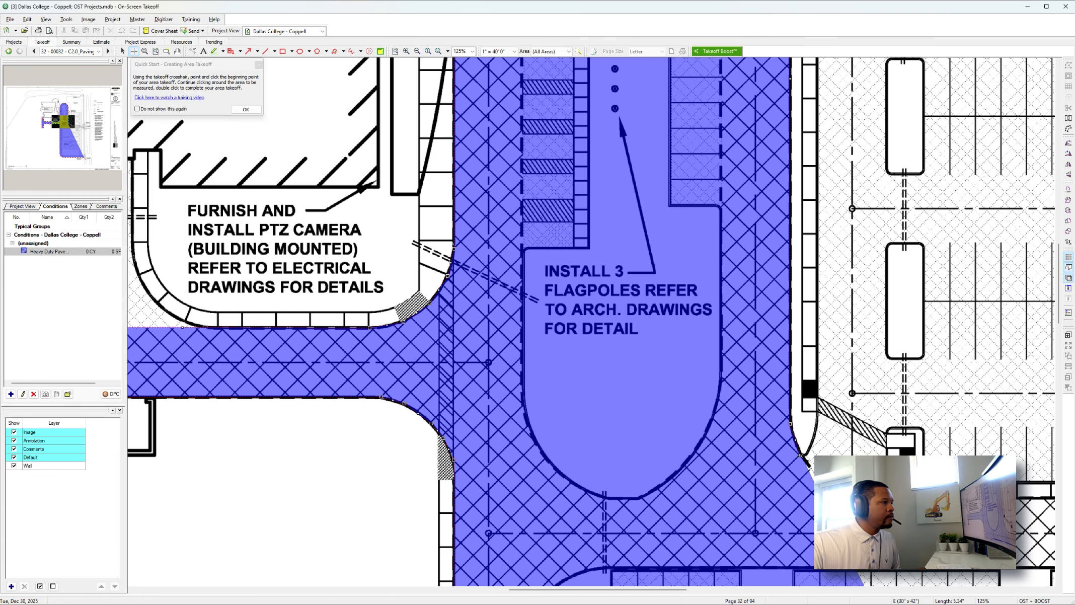
scroll(592, 322, "right", 12)
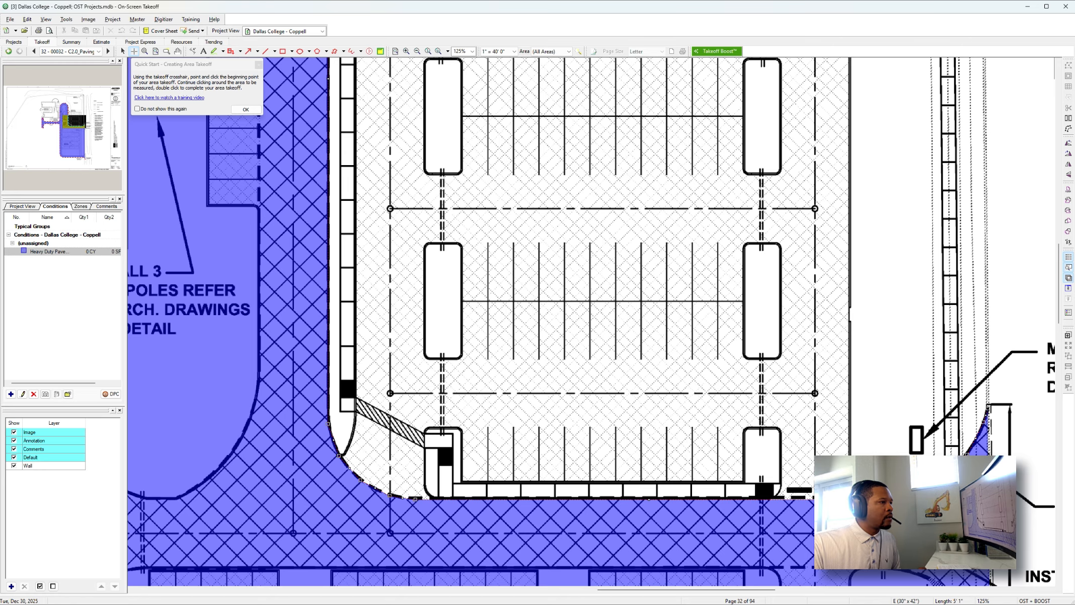
double_click(988, 408)
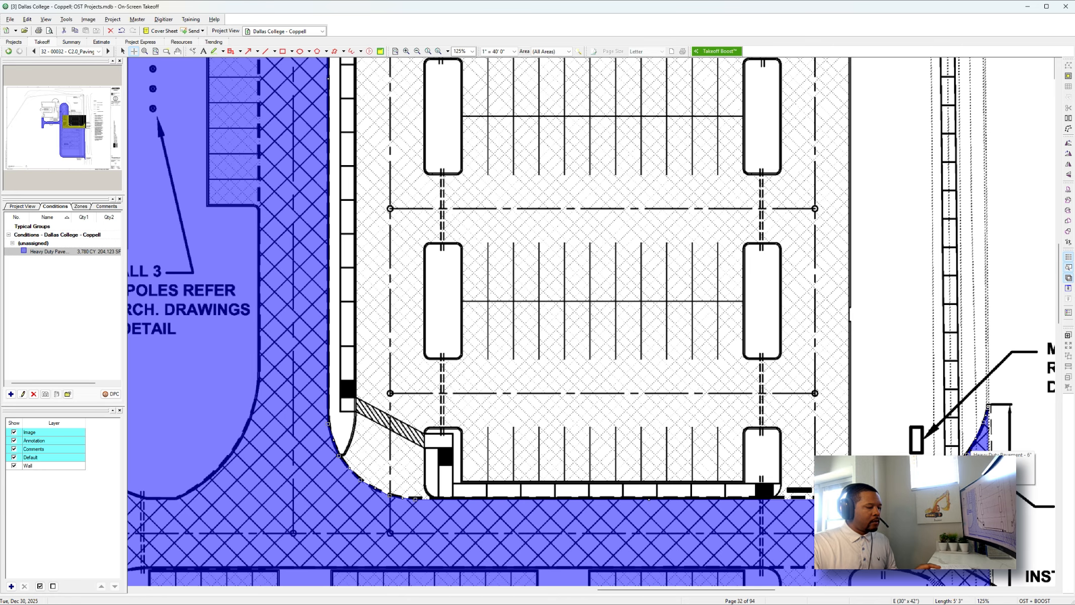
Examine the completed heavy-duty area over the loop, service drive and parking lot for portions that are not heavy-duty pavement.
scroll(970, 451, "down", 2, "ctrl")
scroll(971, 452, "down", 1)
scroll(970, 452, "down", 2)
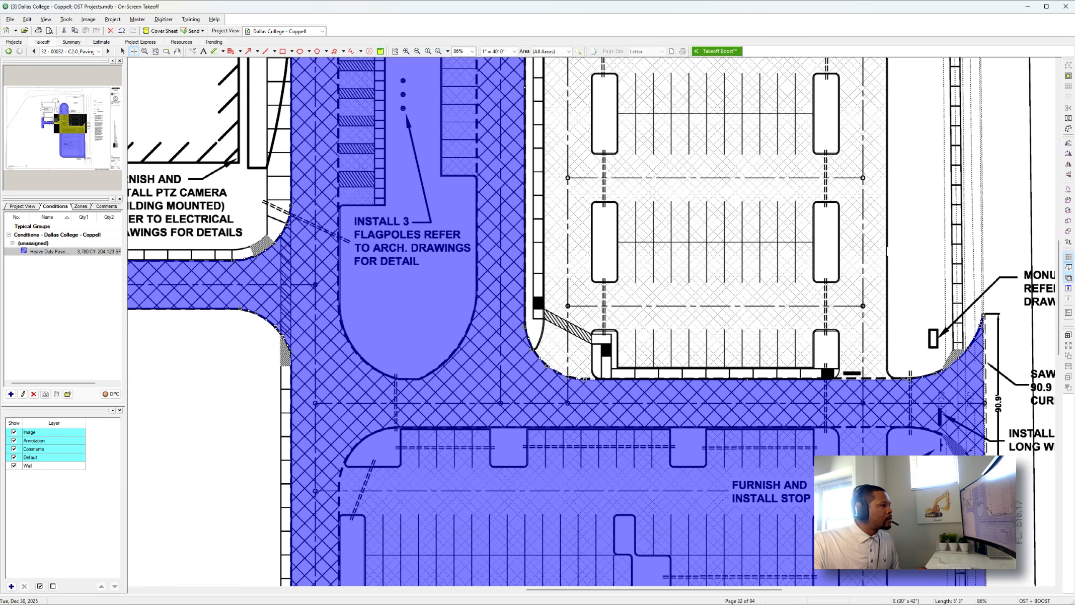
scroll(970, 451, "down", 3, "ctrl")
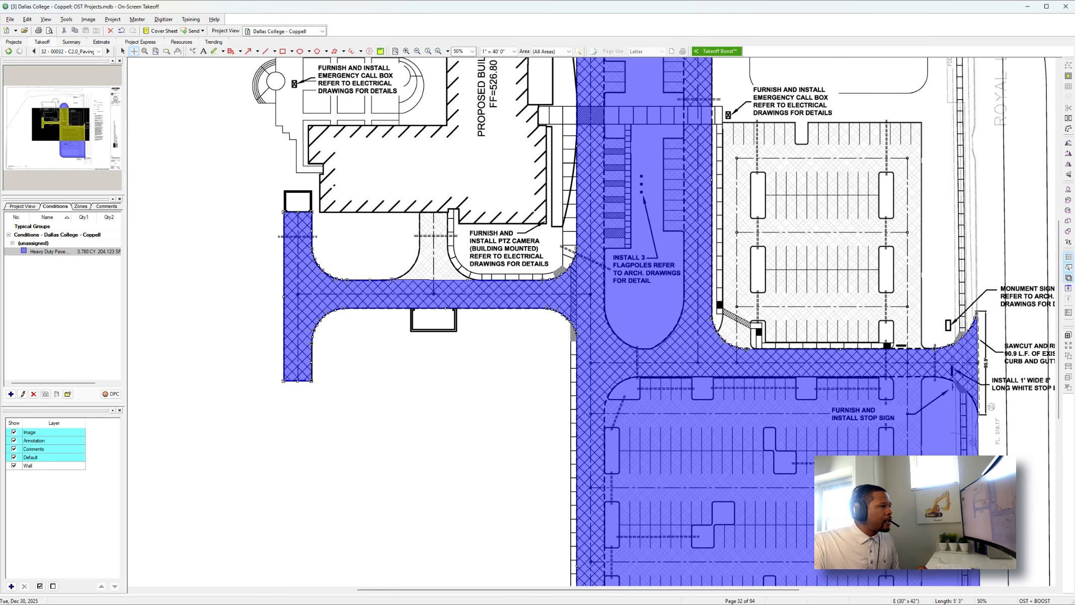
scroll(654, 322, "down", 6)
scroll(654, 323, "up", 5)
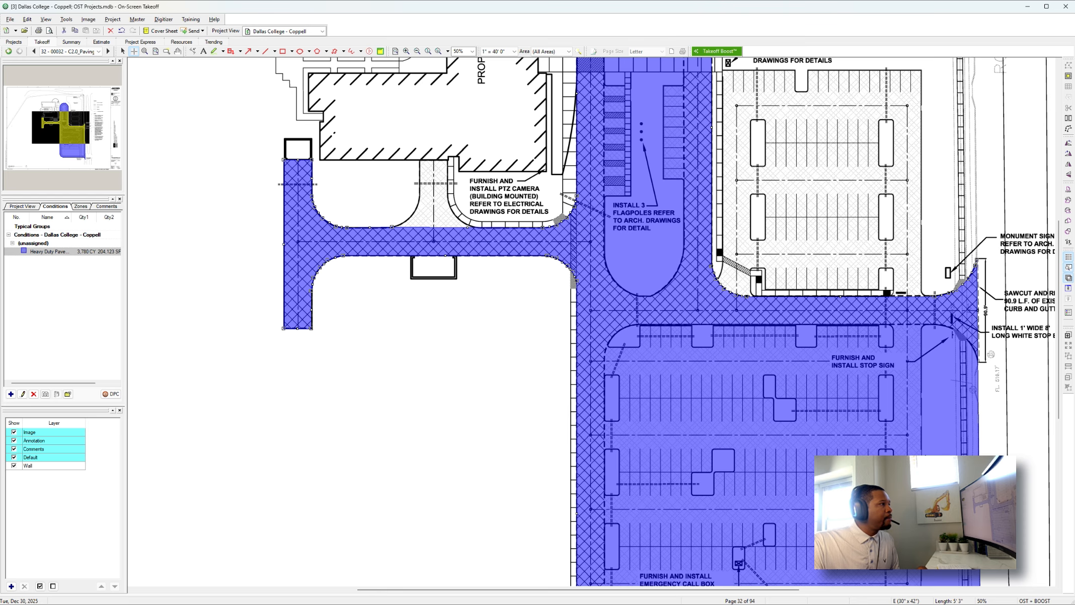
scroll(654, 322, "up", 5)
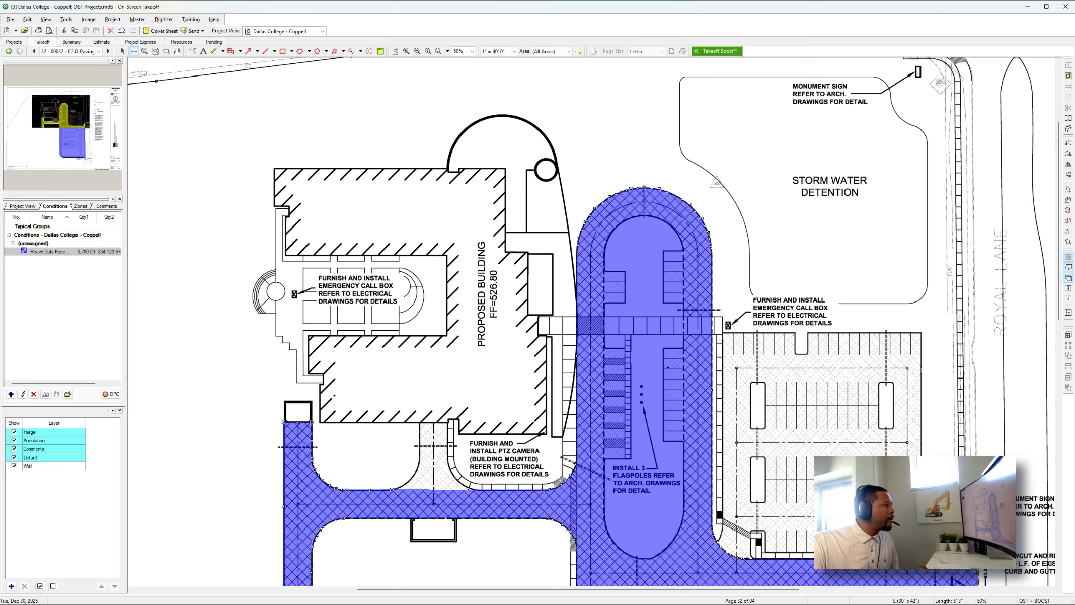
scroll(591, 322, "down", 4)
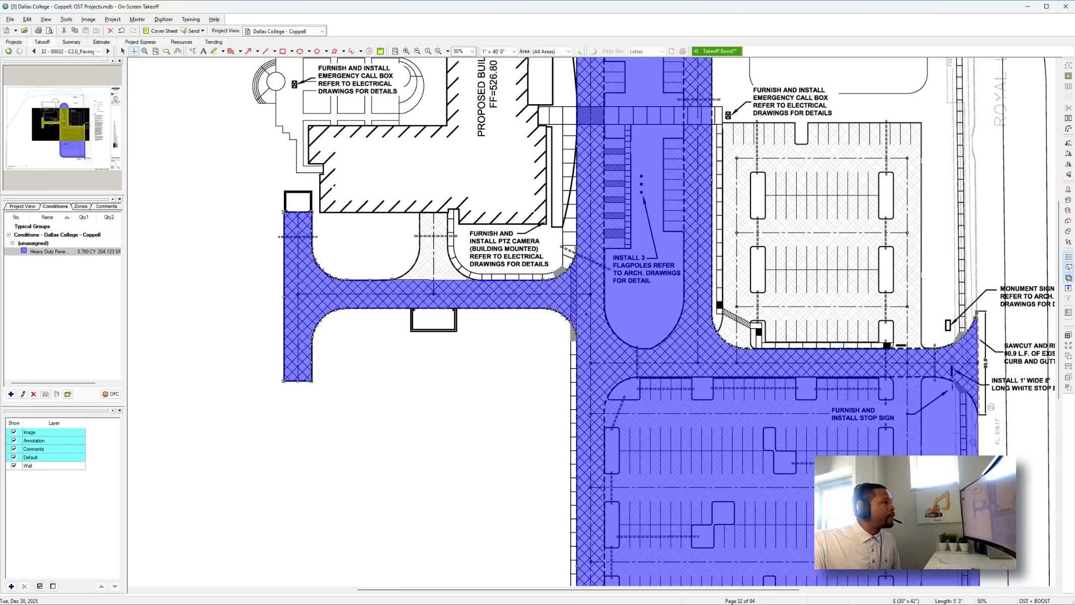
scroll(591, 322, "up", 3)
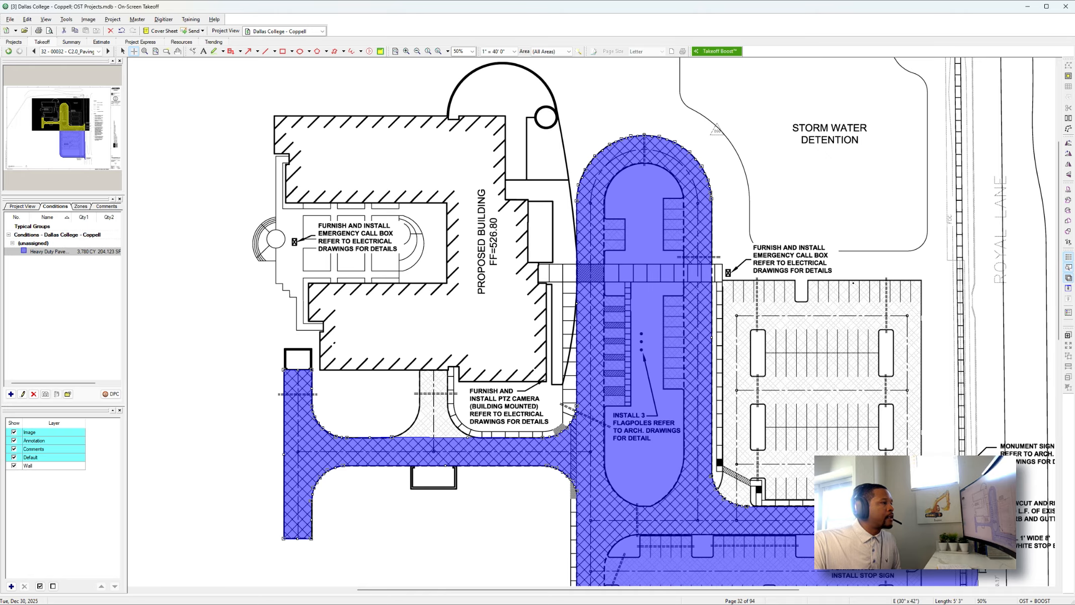
Start a backout in the heavy-duty area for the south parking lot, tracing the east and north edges of the open rectangle below it.
left_click(1067, 78)
scroll(896, 279, "down", 10)
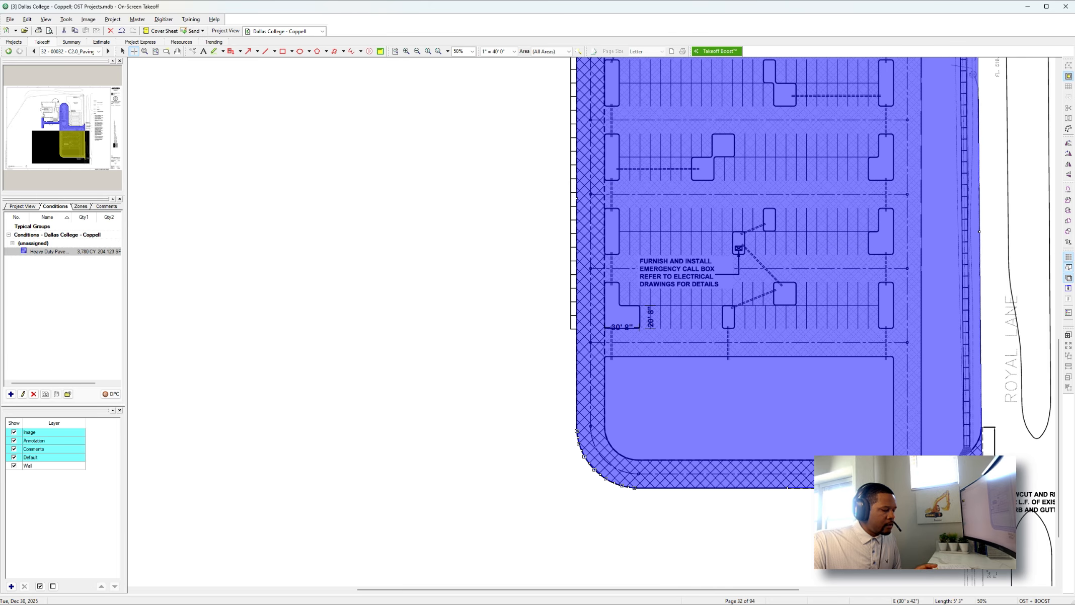
scroll(899, 460, "up", 3)
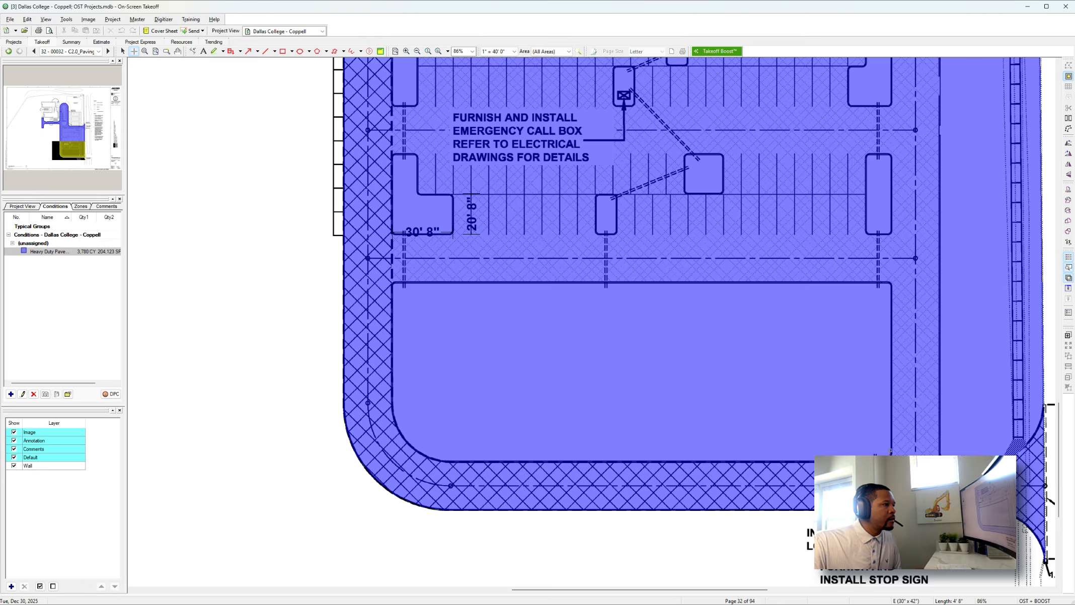
left_click(890, 281)
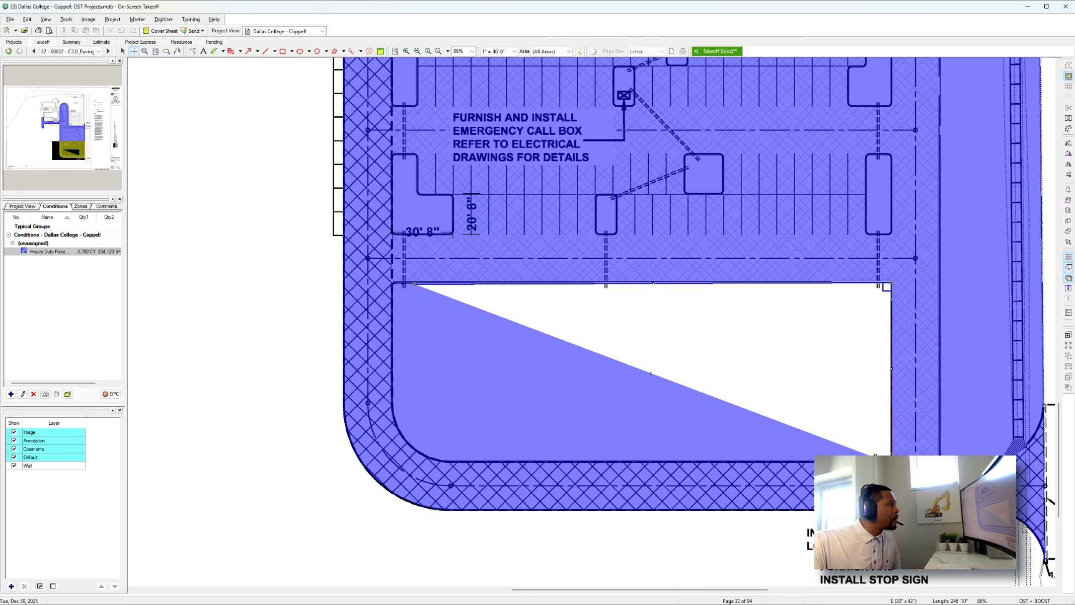
left_click(392, 282)
left_click(392, 233)
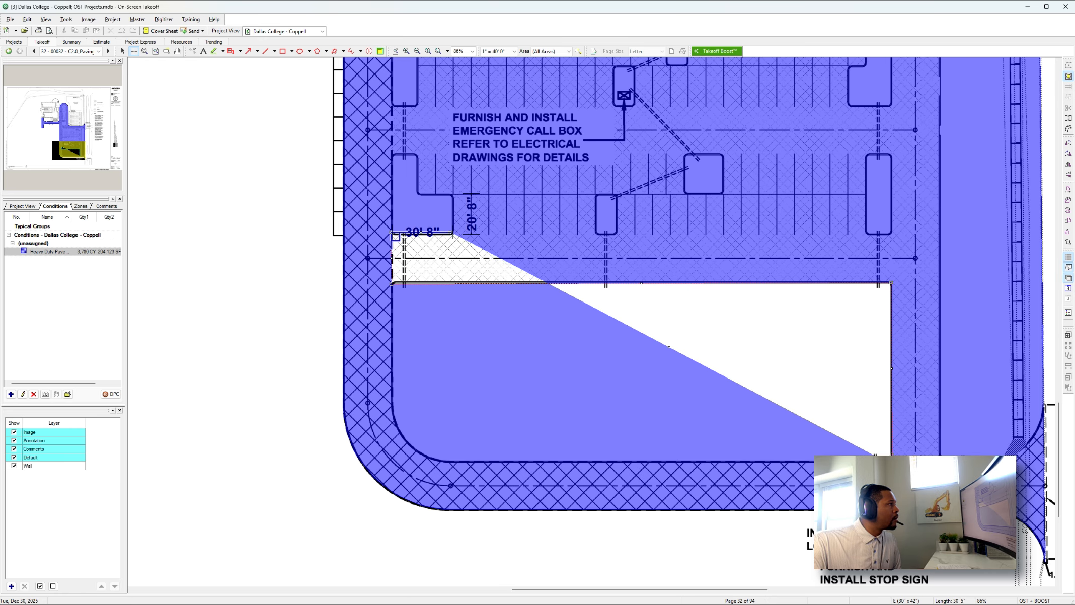
left_click(452, 233)
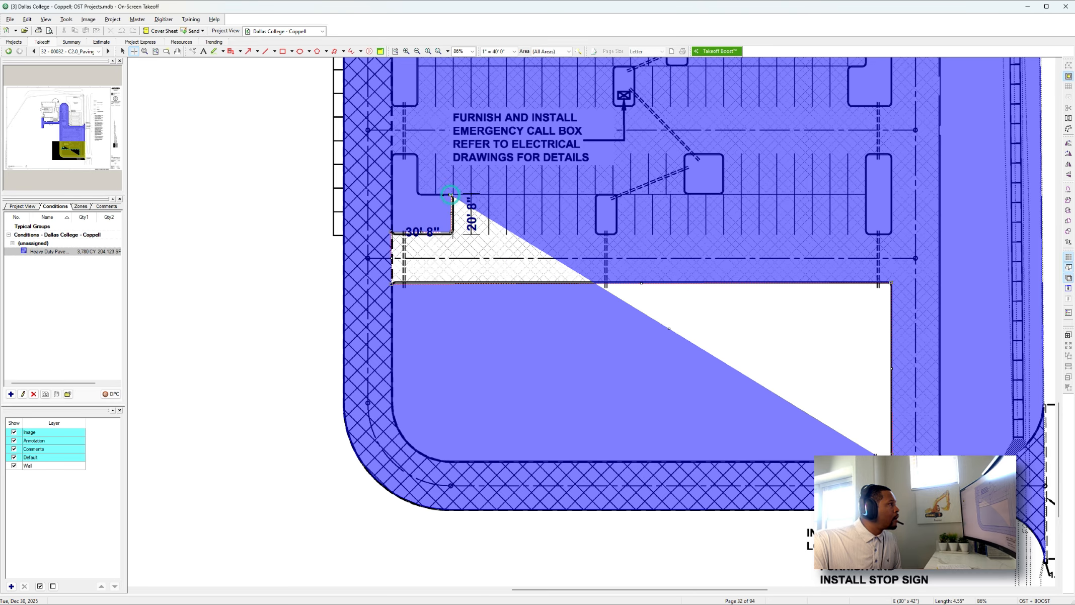
left_click(450, 195)
key("BackSpace")
Outline the backout up the parking lot's west edge, around the northwest curve, along the north edge and down the east edge, and complete it.
scroll(390, 474, "up", 8)
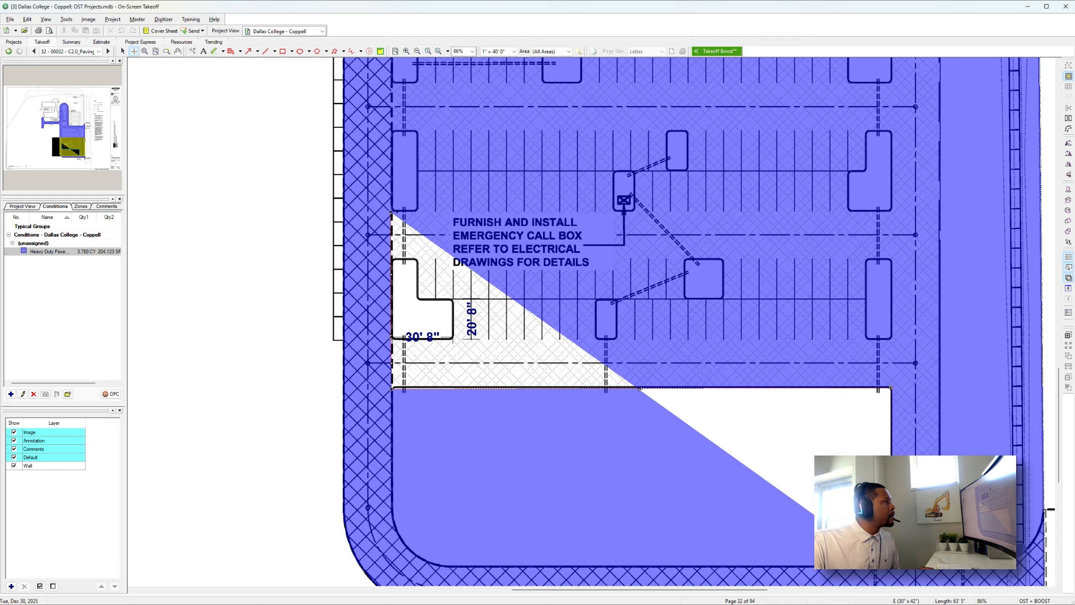
scroll(397, 212, "up", 1)
left_click(392, 200)
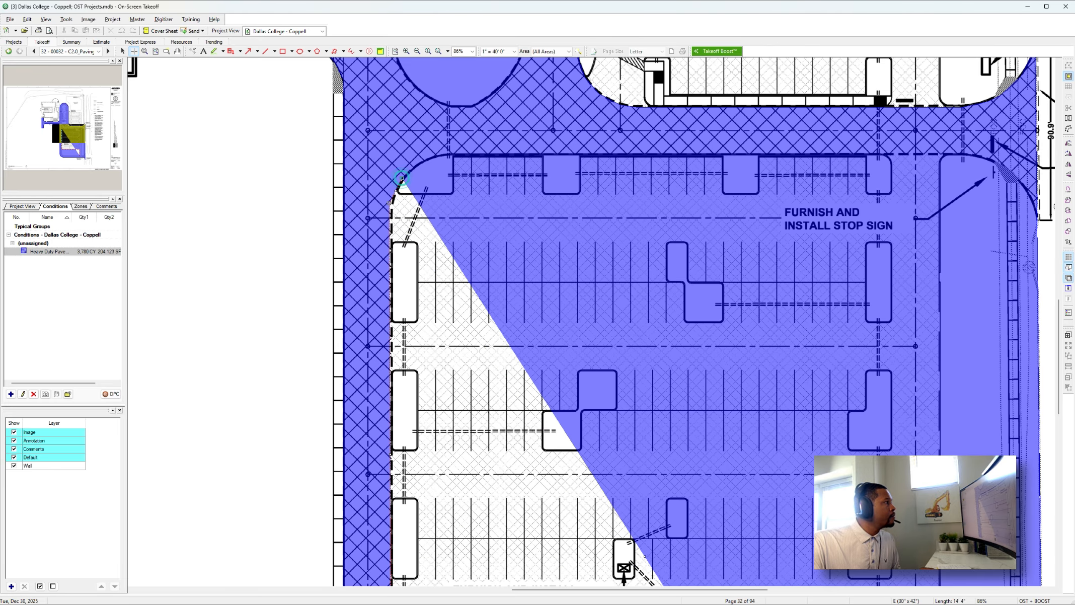
left_click(404, 180)
left_click(455, 154)
scroll(482, 207, "down", 1)
scroll(482, 207, "right", 7)
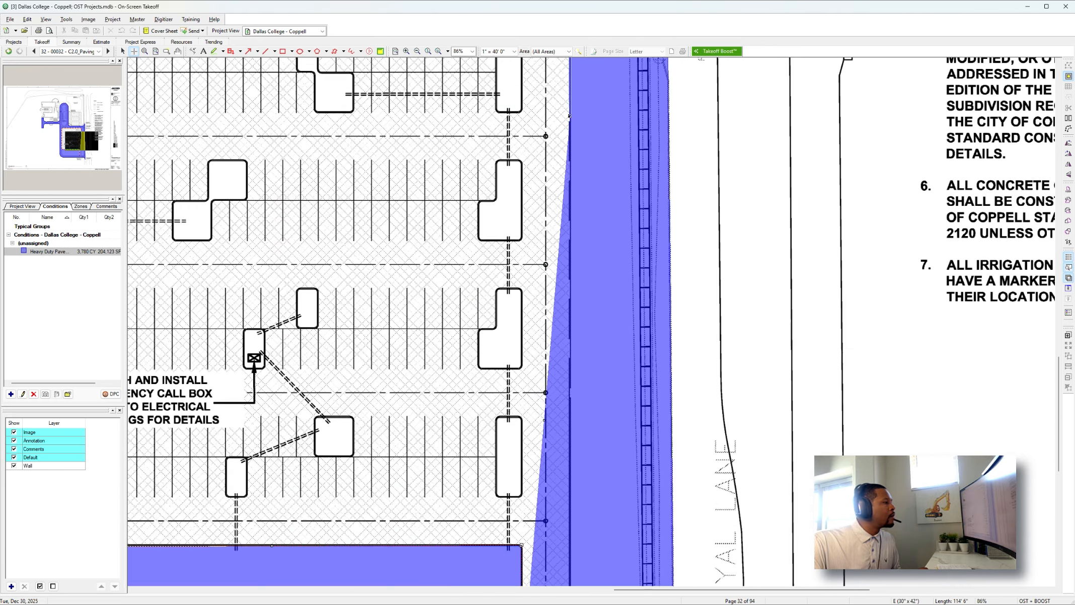
scroll(558, 282, "down", 8)
left_click(569, 461)
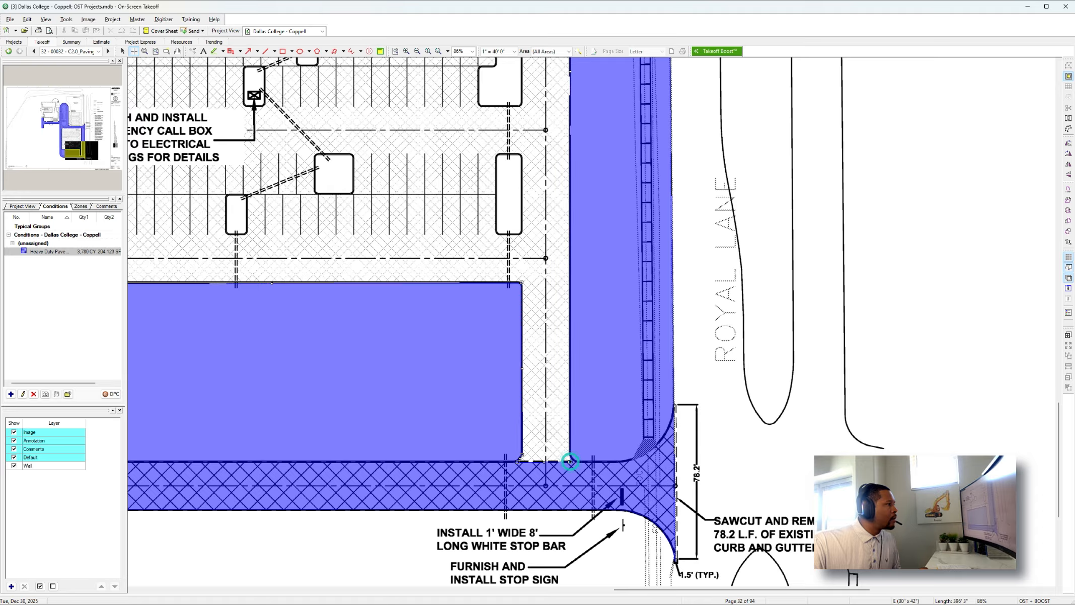
scroll(569, 461, "down", 2, "ctrl")
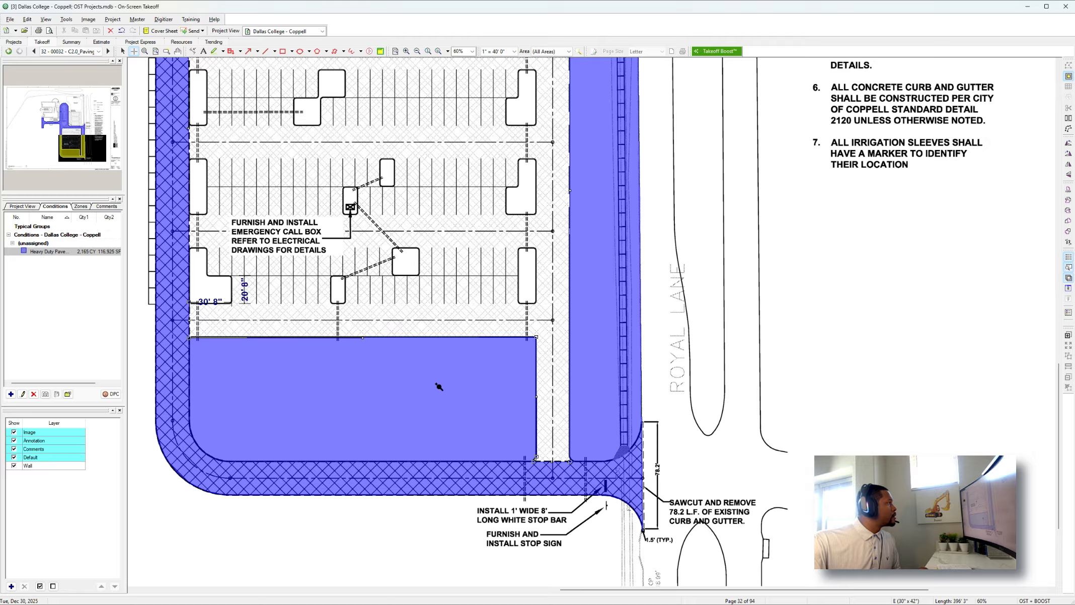
Duplicate the heavy-duty pavement condition and select the copy.
scroll(176, 273, "up", 1)
left_click(77, 251)
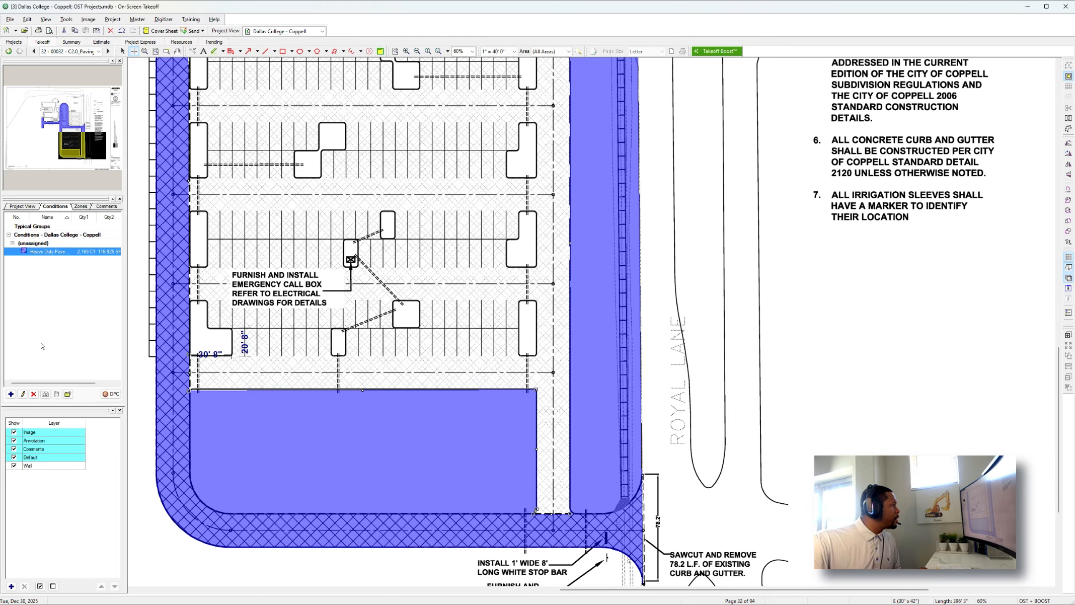
left_click(45, 394)
left_click(48, 259)
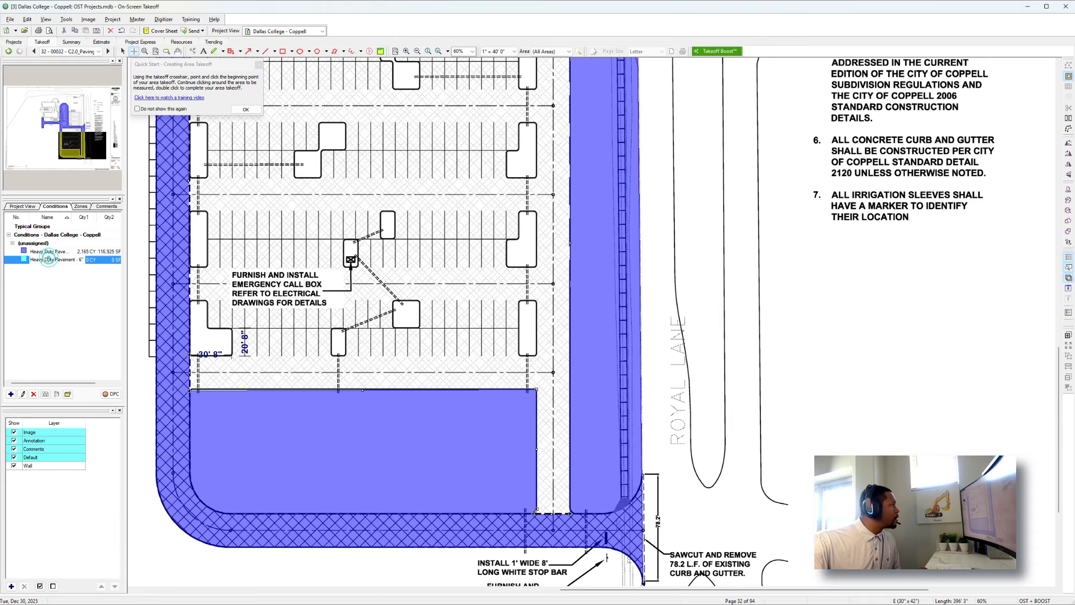
Rename the copied condition Lite Duty Pavement - 5" and set its thickness to 5".
double_click(93, 259)
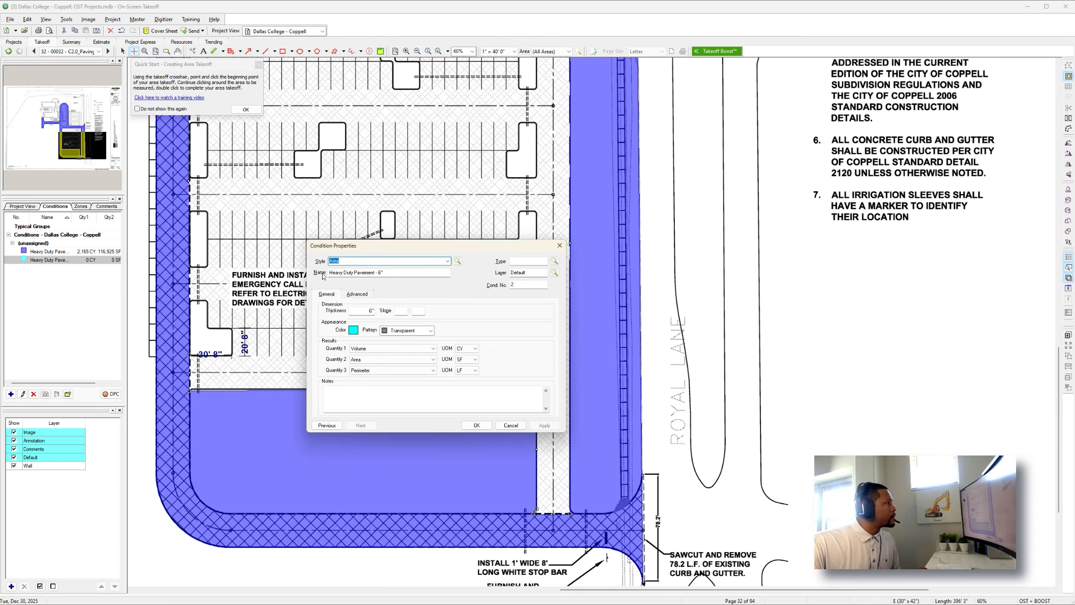
left_click(343, 272)
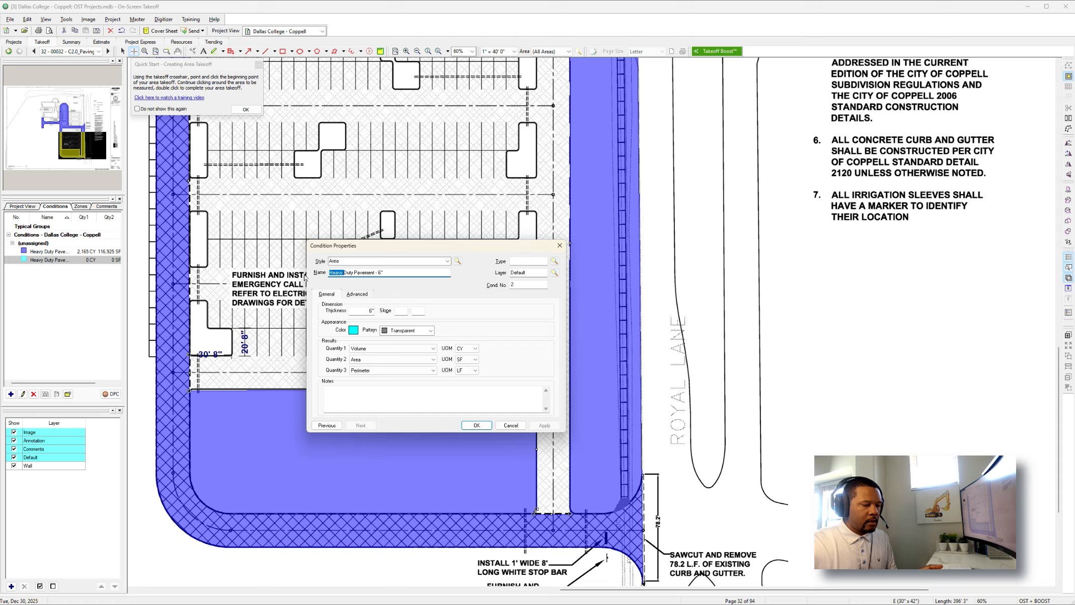
type("Lit")
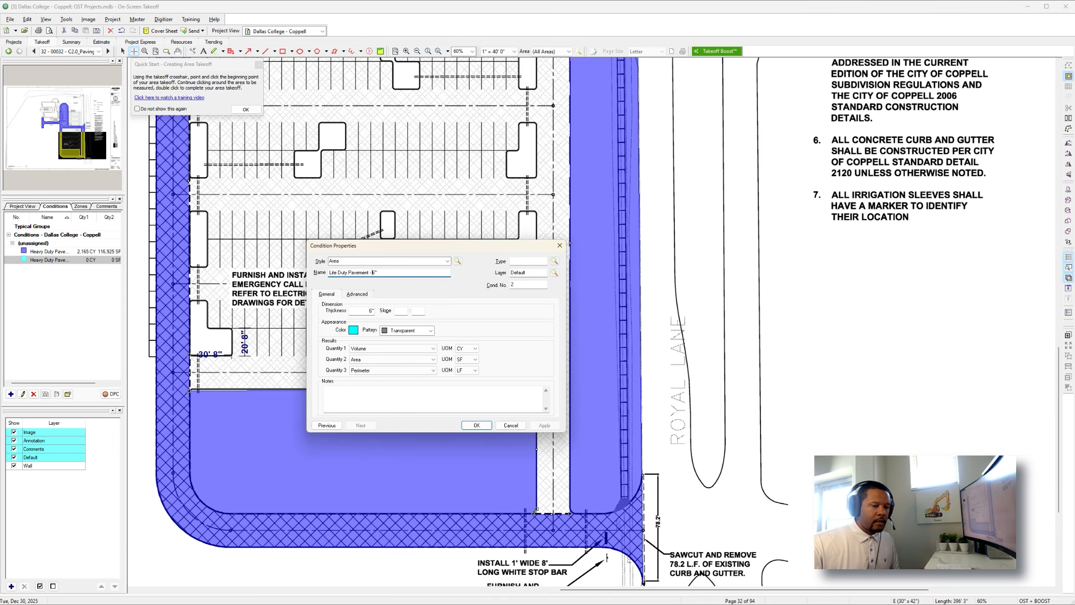
left_click(370, 310)
type("5")
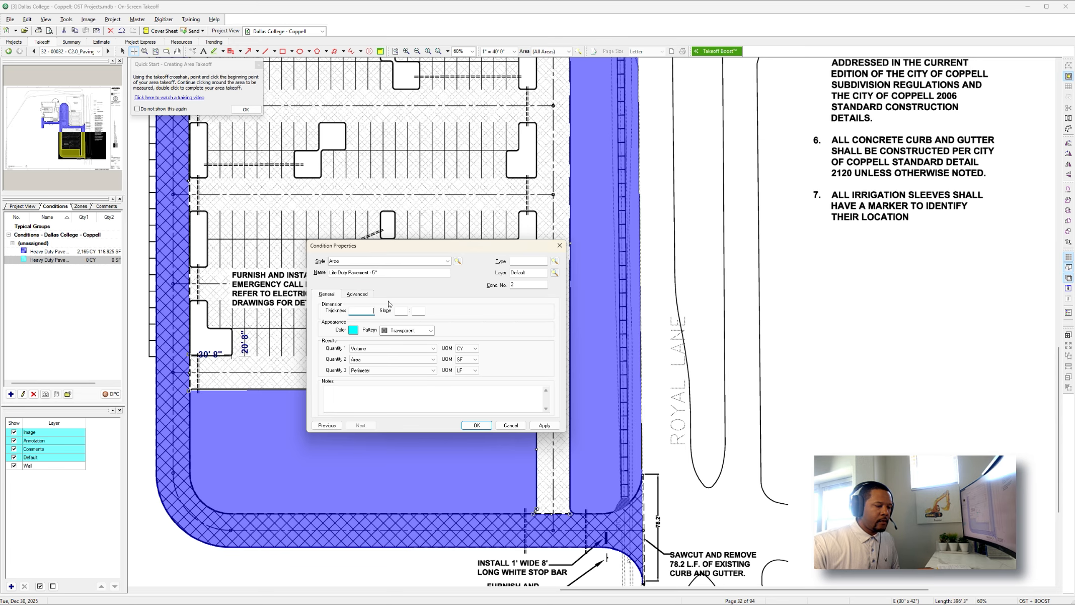
left_click(477, 426)
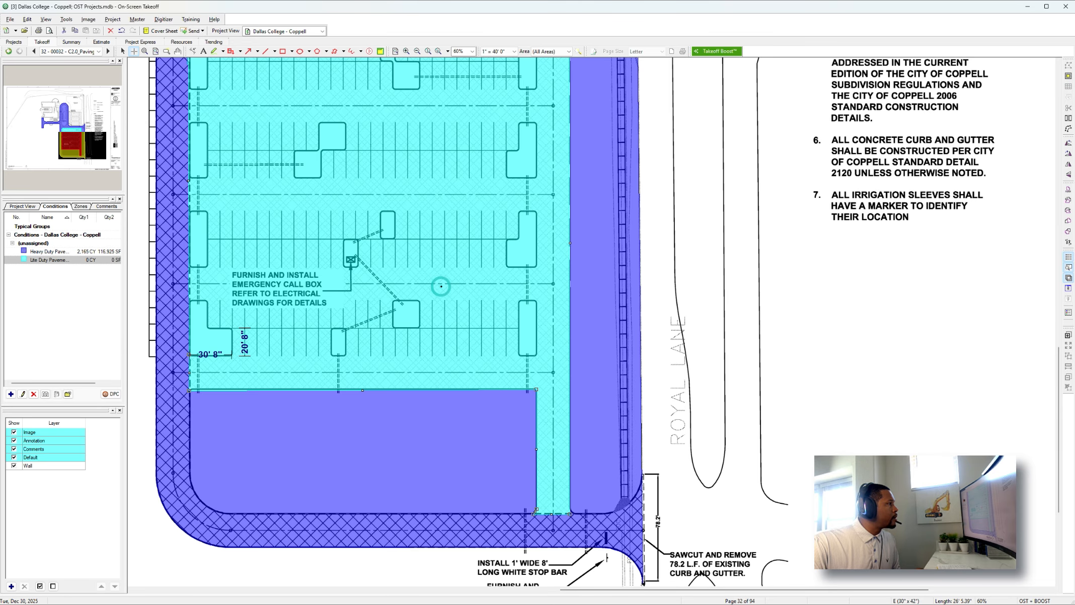
Start a light-duty area on the parking lot south of the storm water detention, outlining its east, north and west edges.
scroll(441, 290, "up", 10)
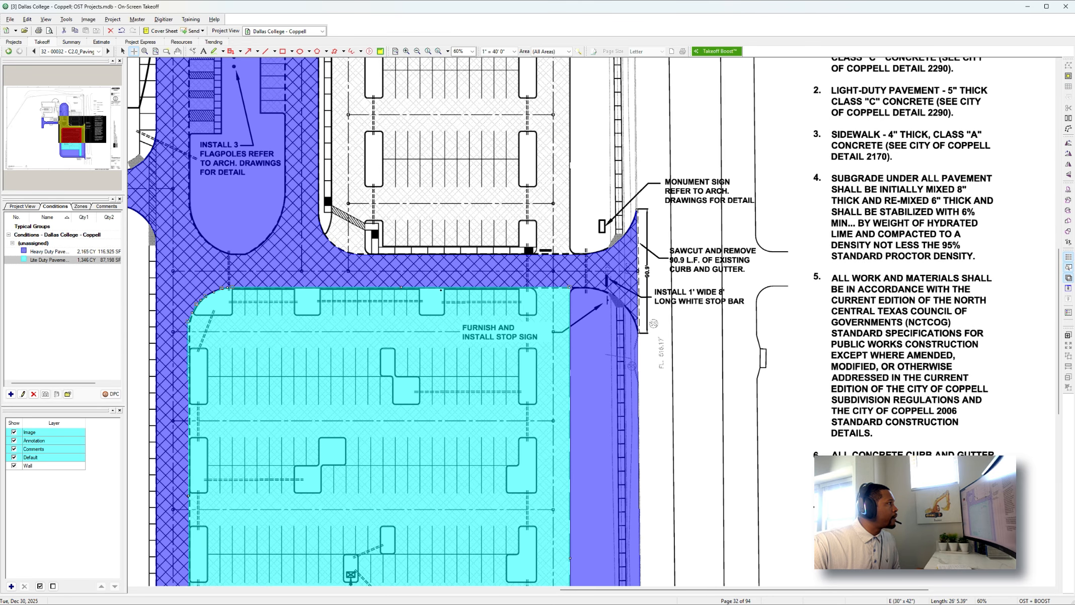
scroll(442, 290, "up", 2)
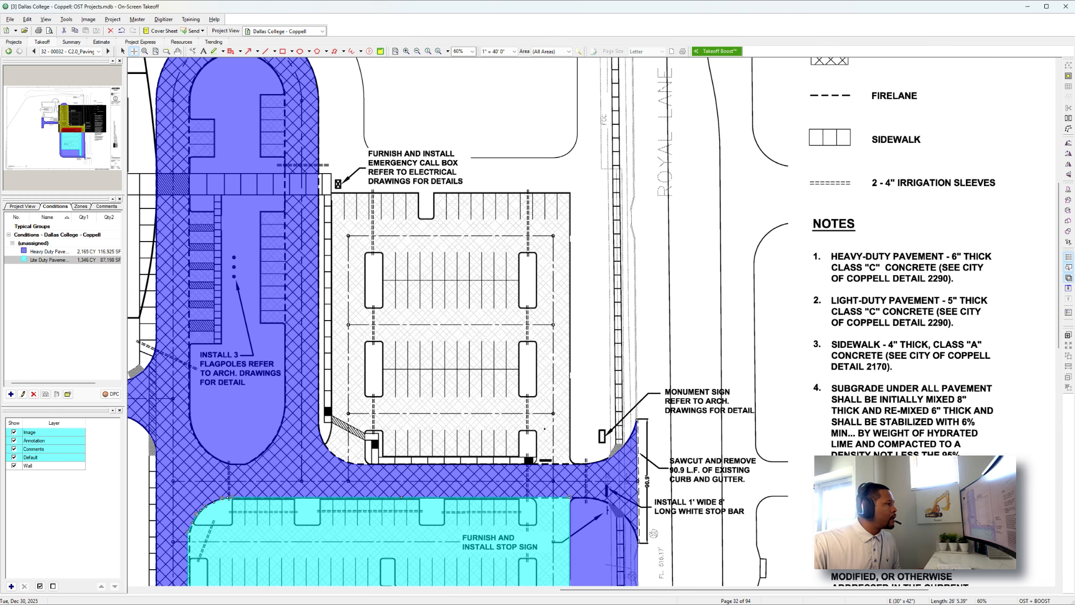
left_click(569, 464)
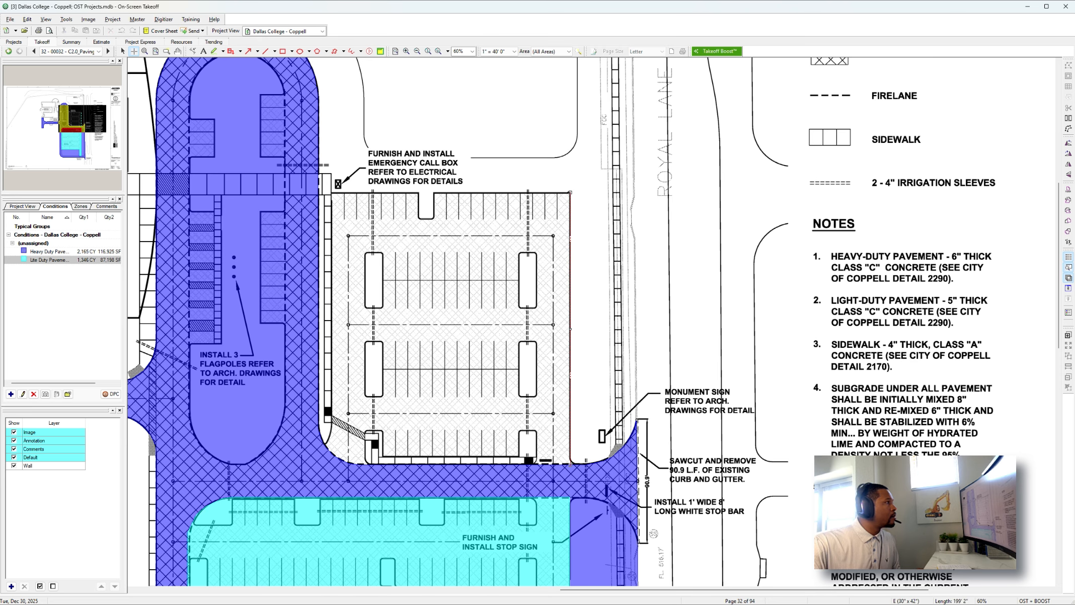
left_click(331, 192)
left_click(331, 426)
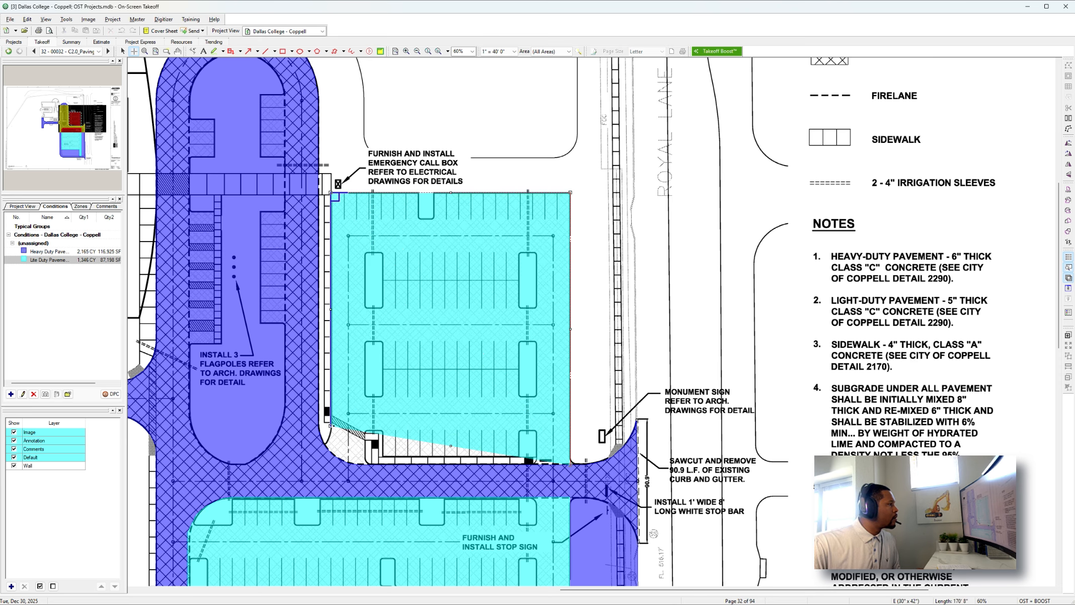
Follow the parking lot's southwest curve down to the drive and complete the light-duty area.
left_click(325, 445)
left_click(329, 451)
left_click(335, 455)
left_click(342, 460)
left_click(349, 465)
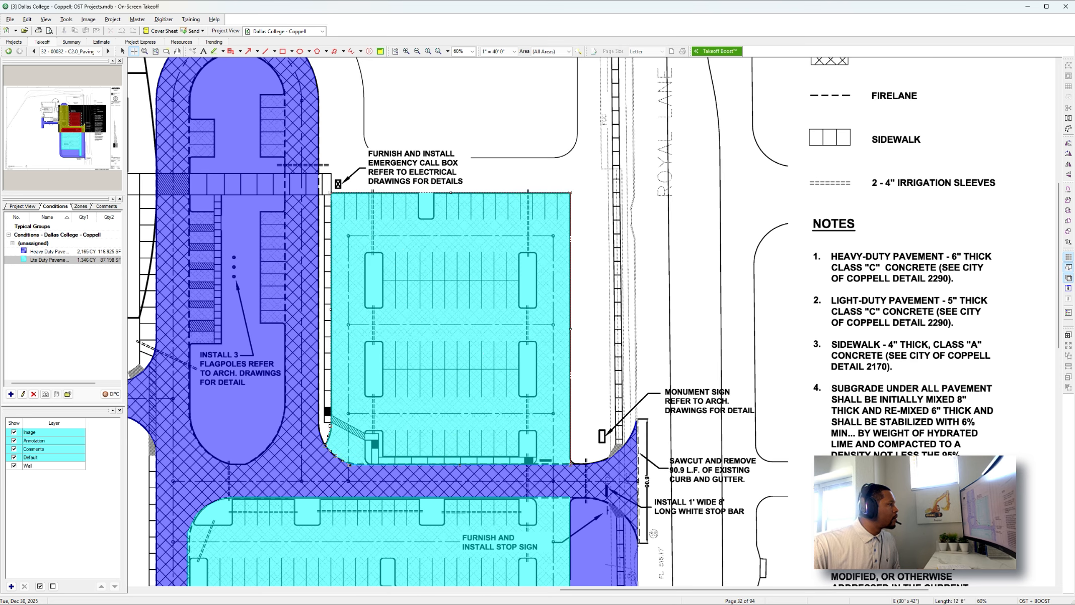
double_click(349, 464)
key("Up")
key("Up")
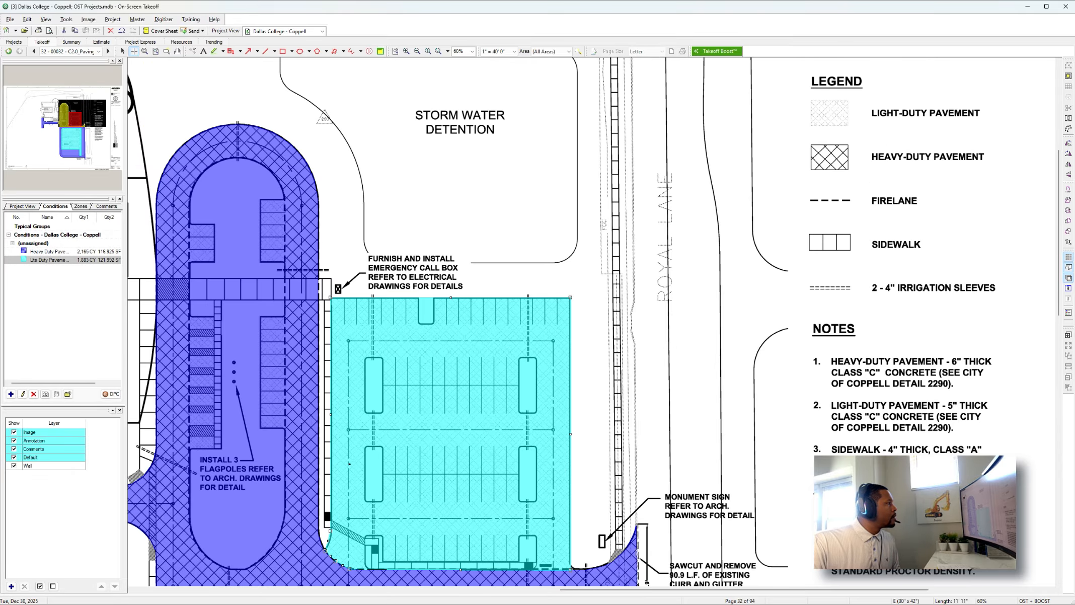
key("Left")
key("Left")
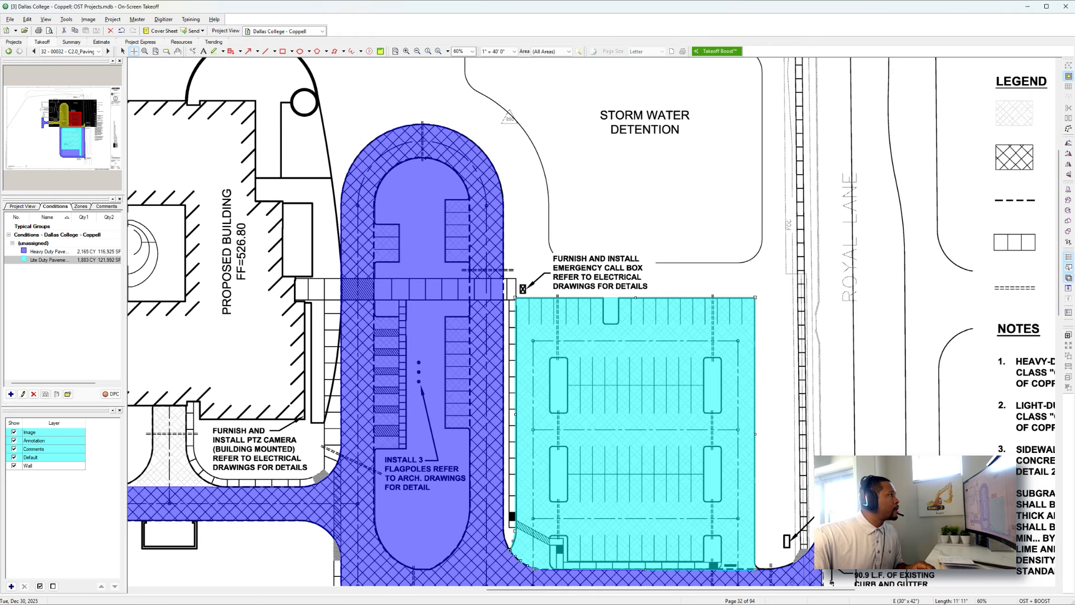
Start backing out the island inside the looped drive from the heavy-duty pavement, tracing its inner edge from the north end down the west side.
left_click(421, 158)
left_click(392, 171)
left_click(380, 185)
left_click(374, 205)
key("Down")
key("Down")
left_click(373, 193)
left_click(378, 219)
left_click(386, 236)
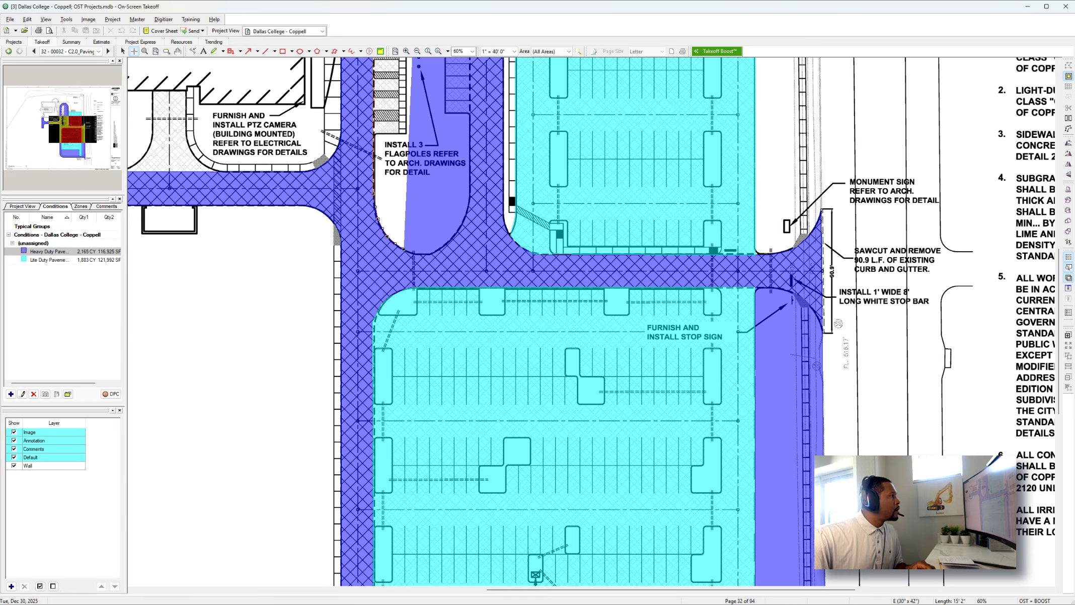
Follow the loop island's south curve and east side back to the north end and complete the heavy-duty backout.
left_click(404, 249)
left_click(423, 254)
left_click(442, 249)
left_click(456, 235)
left_click(466, 218)
left_click(469, 194)
scroll(470, 194, "up", 4)
left_click(469, 305)
left_click(466, 291)
left_click(457, 276)
double_click(440, 265)
scroll(440, 266, "up", 1)
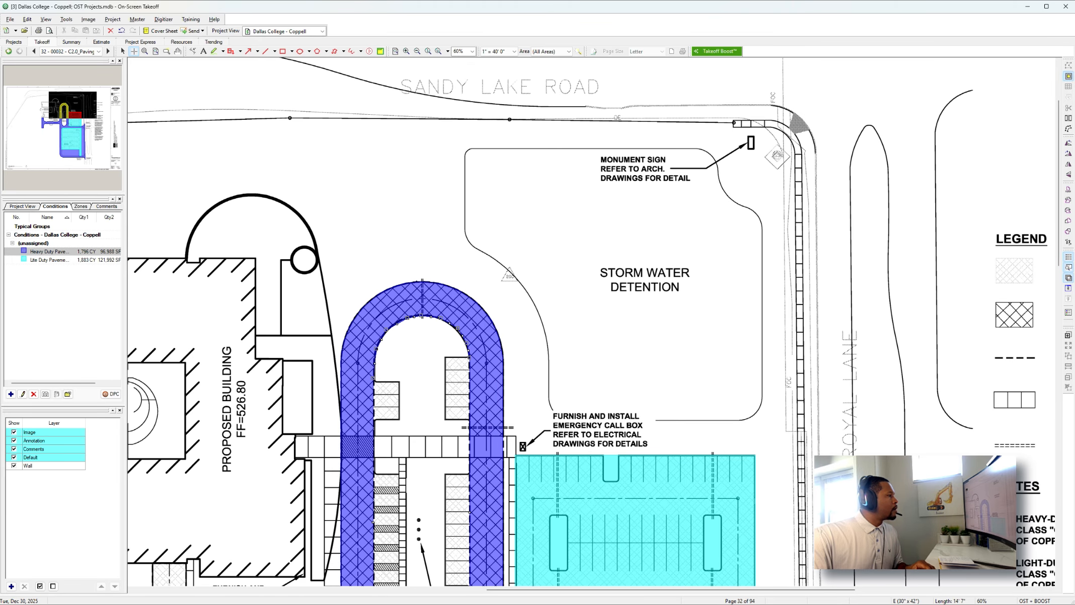
Take off the two parking strips inside the loop south of the crosswalk as light-duty pavement.
key("Down")
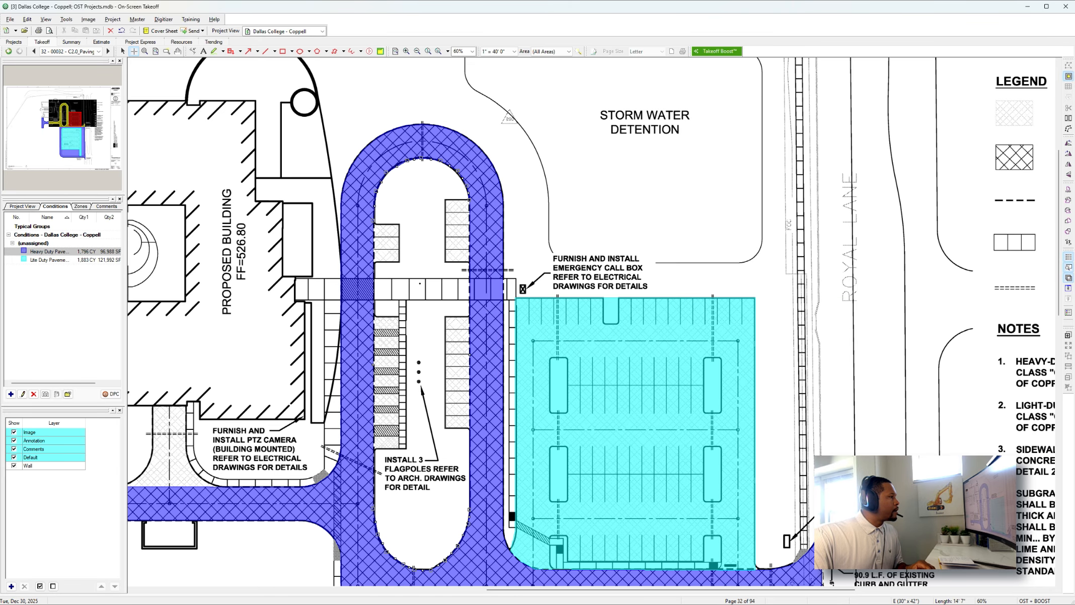
left_click(82, 259)
scroll(440, 359, "up", 3)
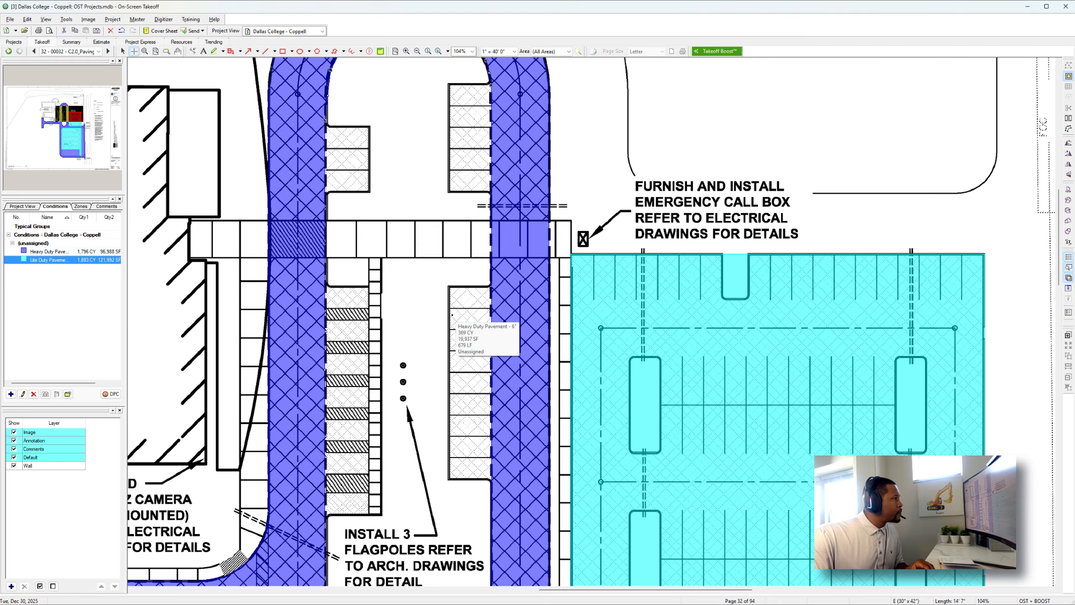
left_click_drag(448, 287, 491, 481)
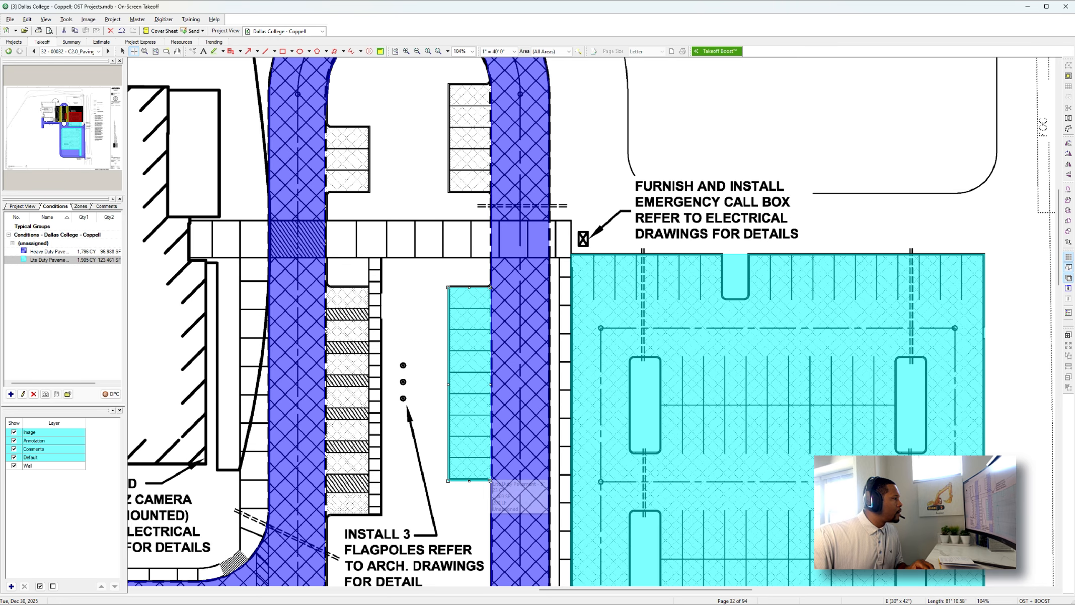
mouse_move(326, 516)
left_mouse_down()
mouse_move(357, 374)
mouse_move(356, 306)
mouse_move(369, 287)
left_mouse_up()
Add the two parking strips inside the loop north of the crosswalk as light-duty areas.
scroll(369, 288, "up", 3)
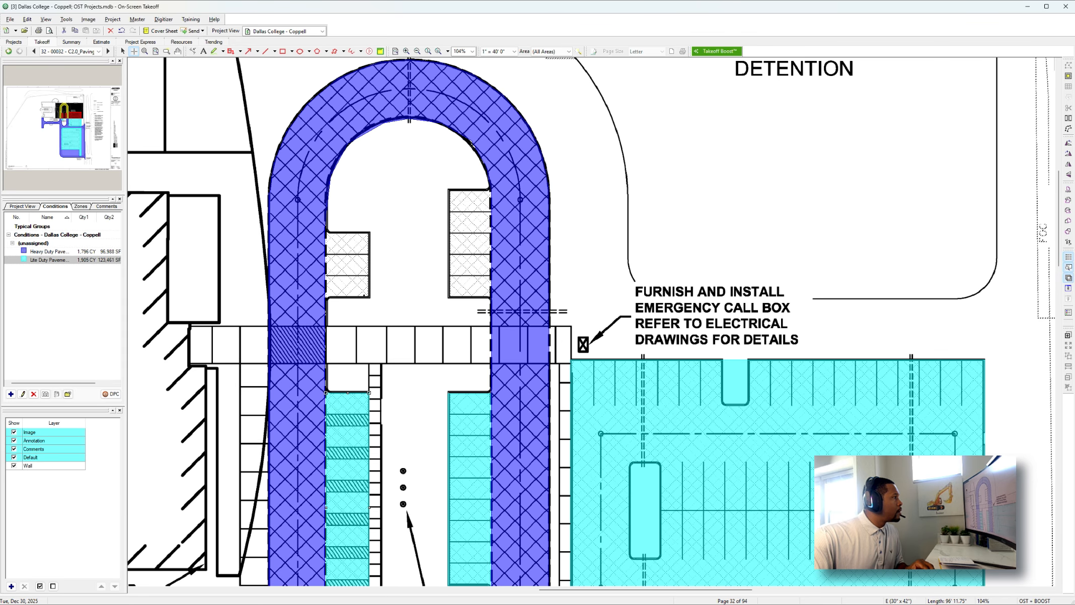
left_click_drag(370, 297, 326, 231)
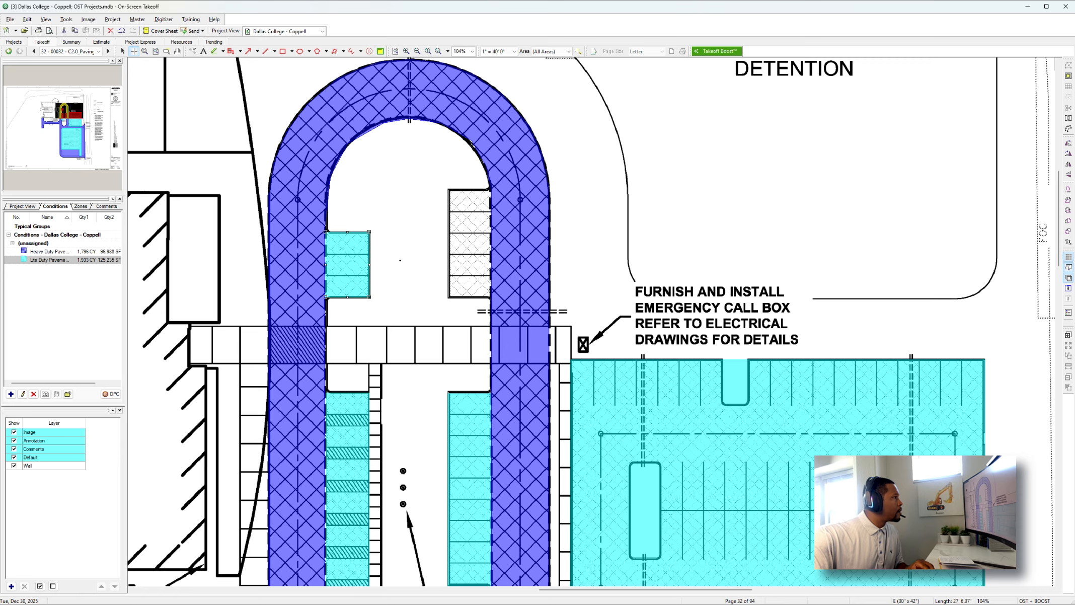
mouse_move(447, 298)
left_mouse_down()
mouse_move(463, 212)
mouse_move(489, 191)
left_mouse_up()
scroll(471, 317, "down", 3)
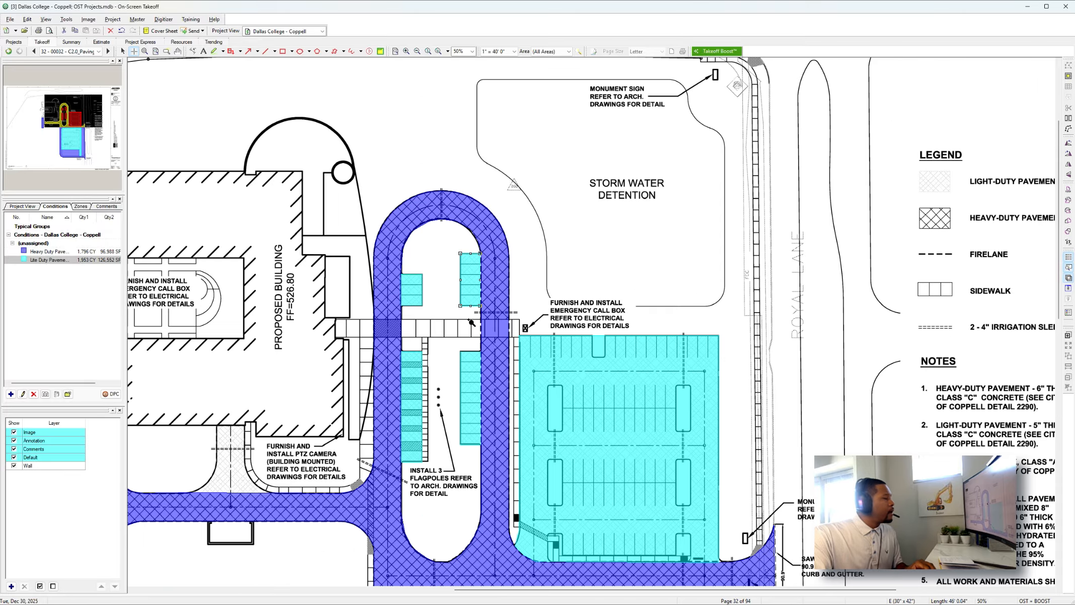
Duplicate the light-duty pavement condition and name the copy Sidewalk - 4".
scroll(472, 322, "down", 1)
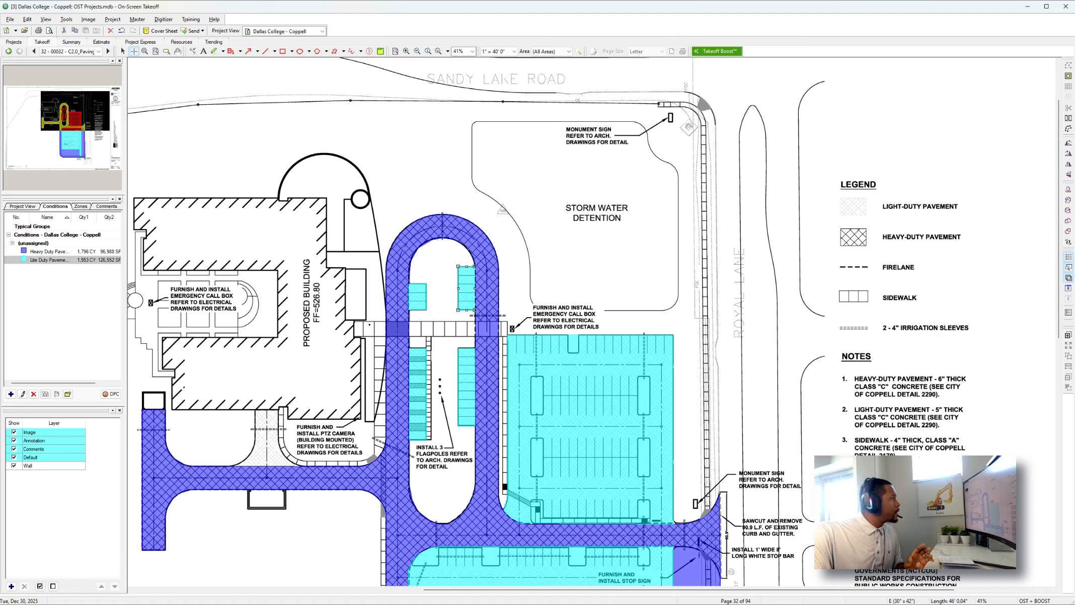
left_click(77, 263)
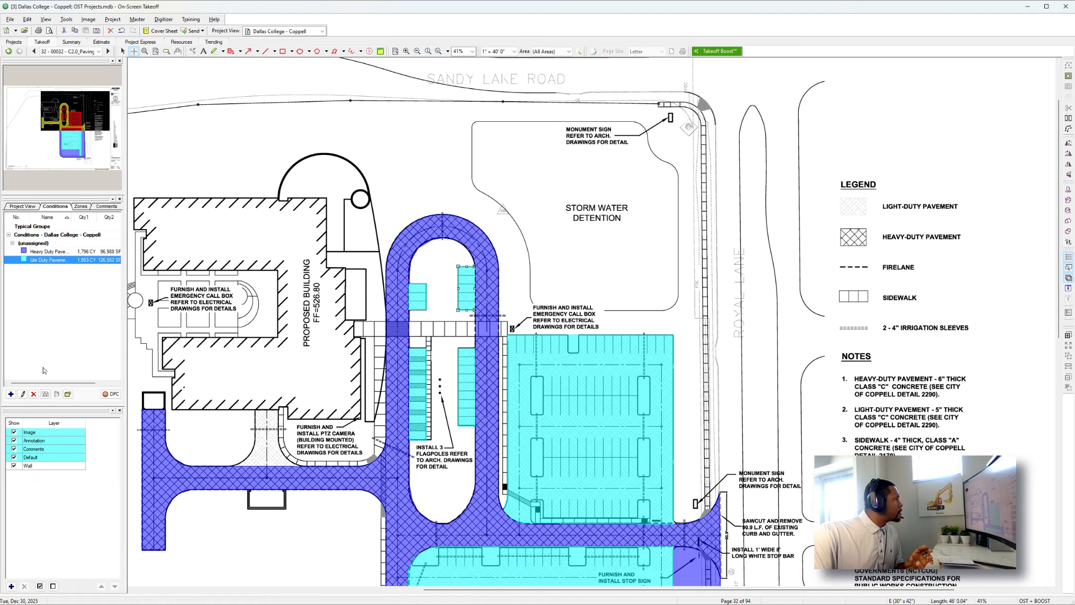
left_click(45, 394)
type("Sidewalk - 4\"")
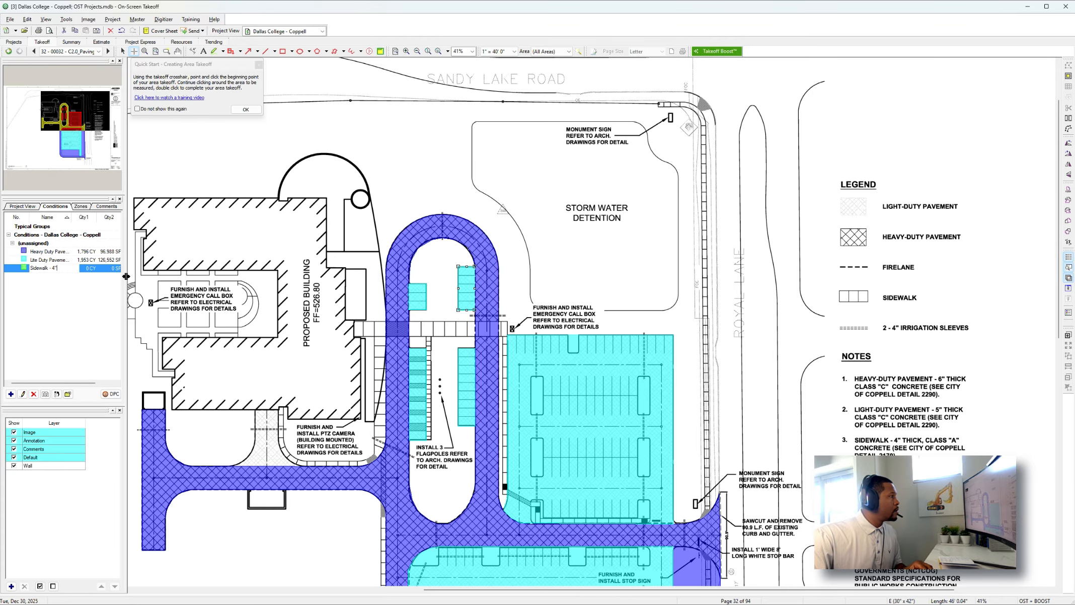
Take off the crosswalk, the walks beside the building and parking strips, and the long walk west of the main drive as sidewalk areas.
left_click_drag(354, 321, 504, 494)
mouse_move(431, 440)
left_mouse_down()
mouse_move(427, 338)
mouse_move(376, 436)
mouse_move(386, 438)
left_mouse_up()
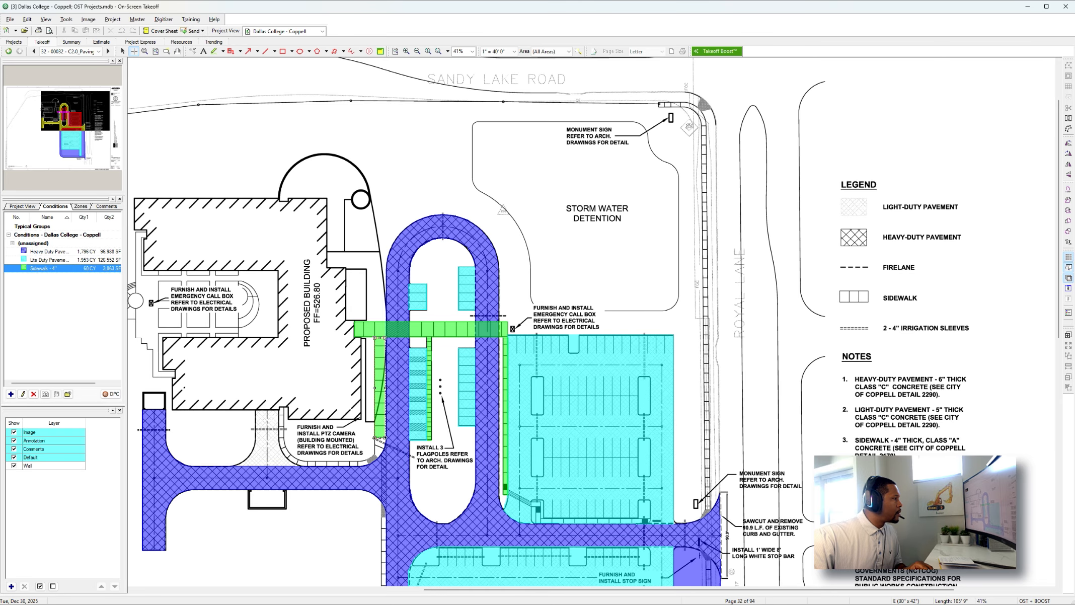
scroll(386, 438, "down", 2)
scroll(381, 401, "down", 3)
left_click_drag(380, 399, 387, 394)
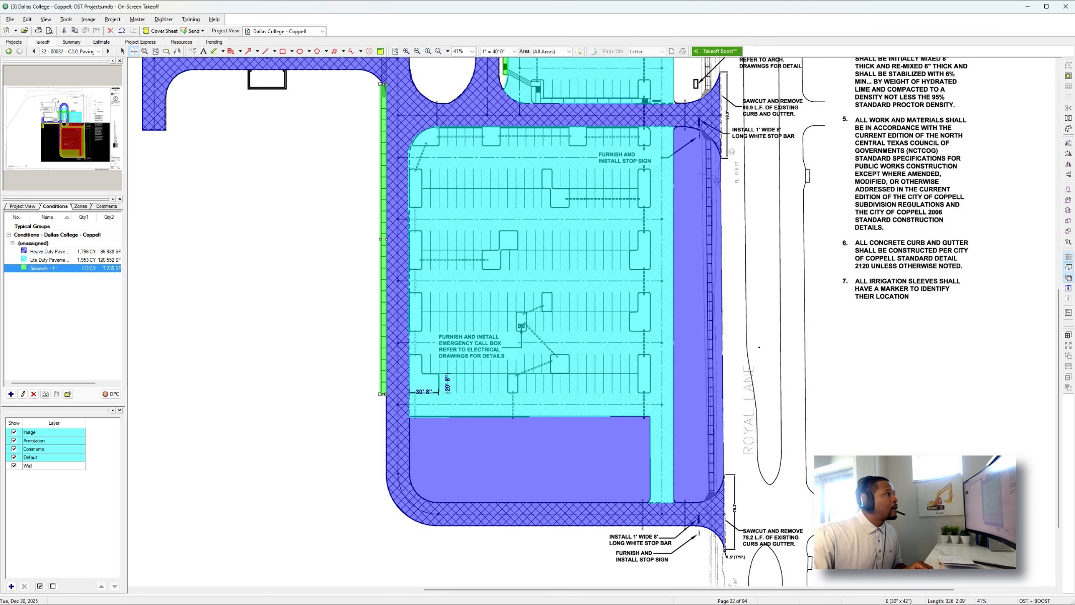
Back out the walk strip along Royal Lane from the heavy-duty pavement and take it off under the light-duty condition.
left_click_drag(706, 140, 714, 240)
left_click_drag(713, 492, 709, 493)
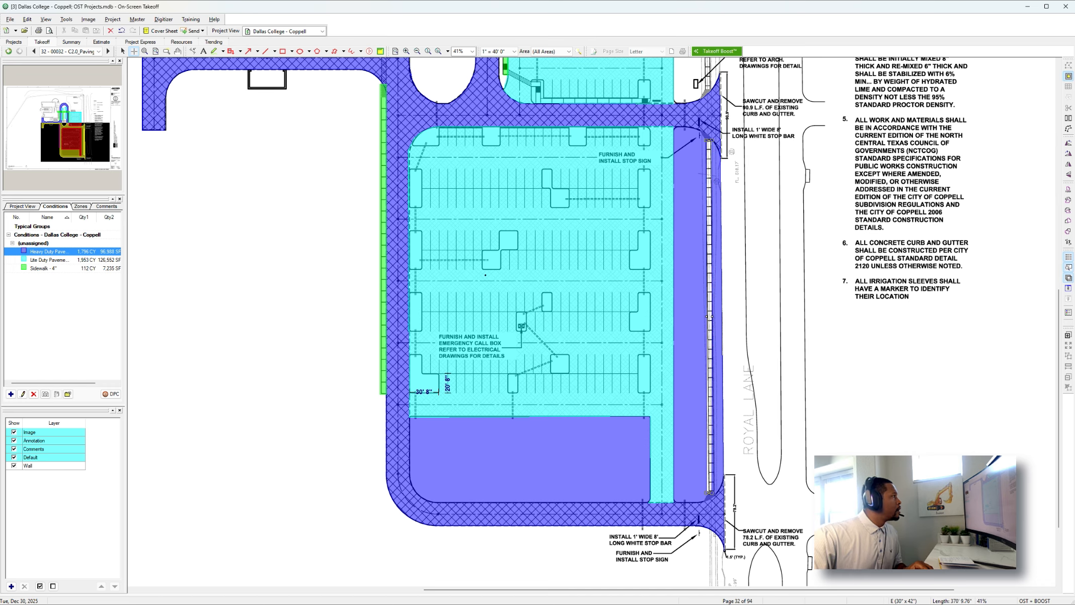
left_click(102, 262)
right_click(708, 348)
left_click(714, 355)
Outline the walk along Royal Lane from the north entrance around the Sandy Lake Road corner as a light-duty area.
scroll(708, 349, "up", 5)
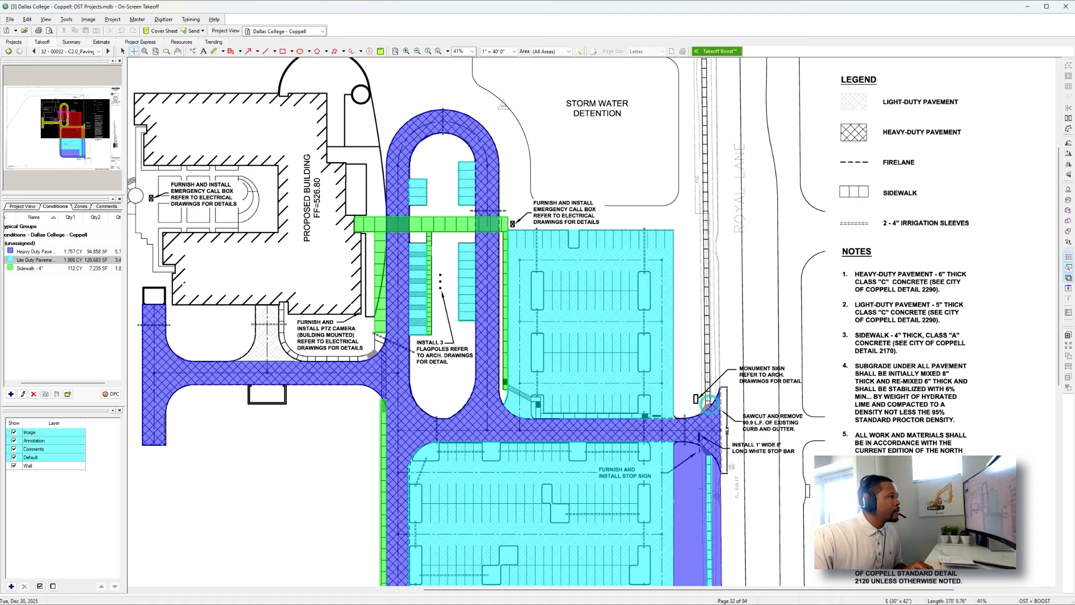
scroll(709, 403, "up", 3)
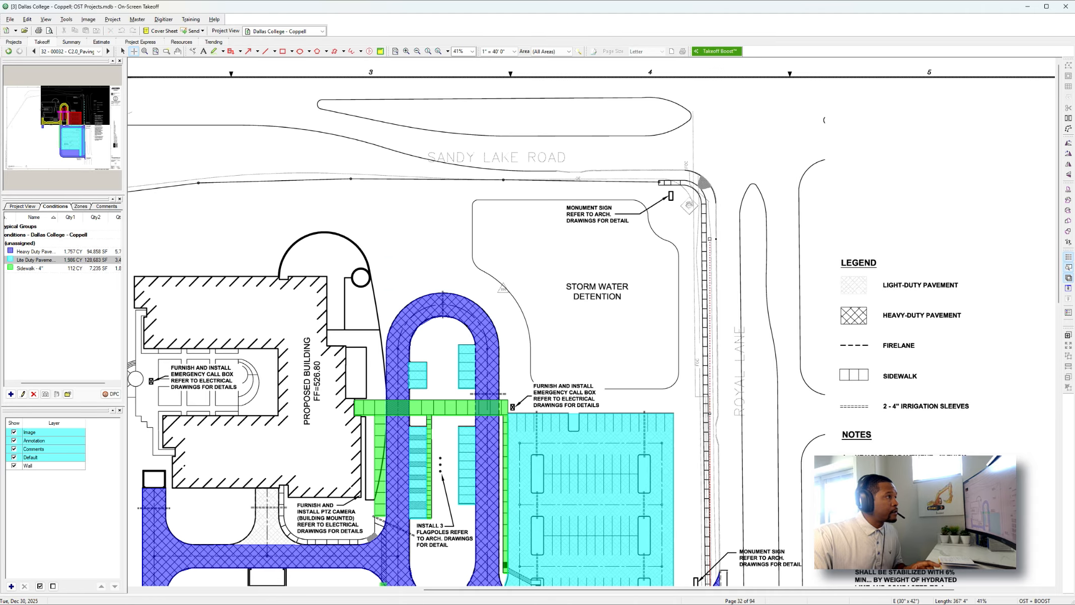
left_click(706, 204)
left_click(702, 190)
left_click(695, 184)
left_click(686, 181)
left_click(675, 180)
left_click(658, 181)
left_click(658, 185)
left_click(680, 185)
double_click(702, 204)
Start a light-duty area on the curved walk south of the proposed building, tracing its outer edge to the looped drive.
scroll(702, 204, "down", 3)
scroll(702, 204, "down", 1, "ctrl")
scroll(325, 313, "up", 2, "ctrl")
left_click(362, 282)
left_click(363, 321)
left_click(368, 338)
left_click(380, 348)
left_click(469, 351)
left_click(484, 340)
left_click(491, 317)
Trace the curved walk's inner edge back to the building and complete the light-duty area.
left_click(477, 317)
left_click(477, 336)
left_click(459, 346)
left_click(396, 345)
left_click(367, 281)
left_click(368, 282)
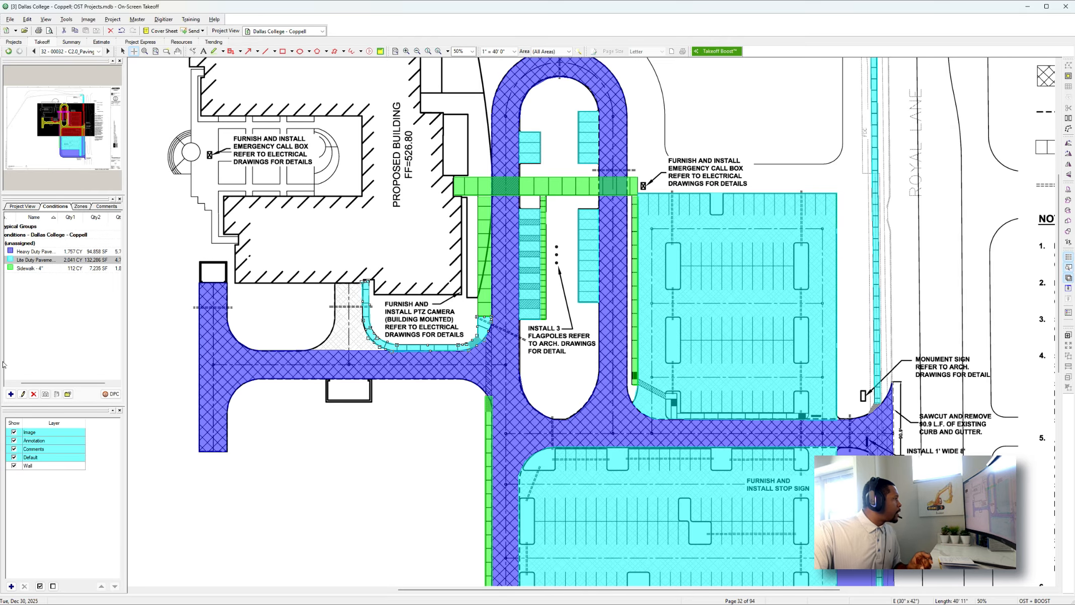
Create a linear condition named 2 - 4" Irrigation Line and set its color to red.
left_click(11, 394)
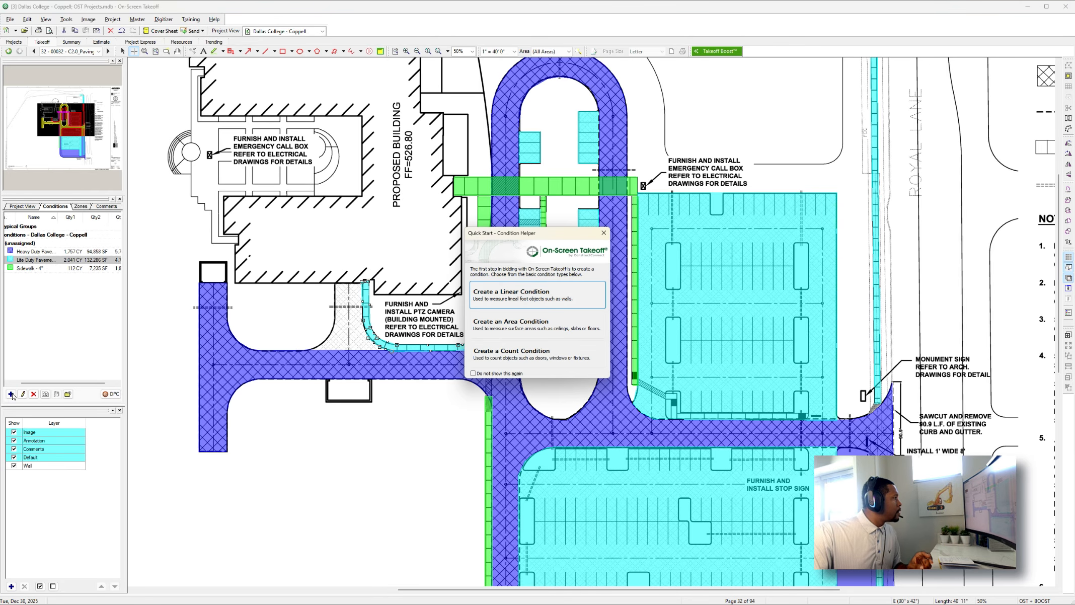
left_click(496, 295)
key("Tab")
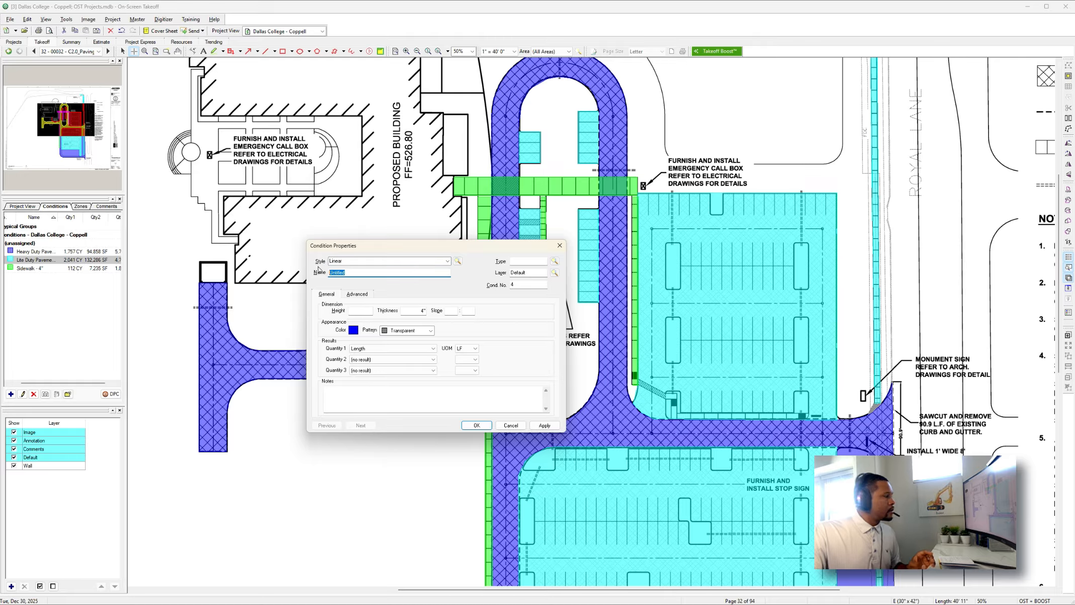
type("2 - 4\"\" Irrigation Line")
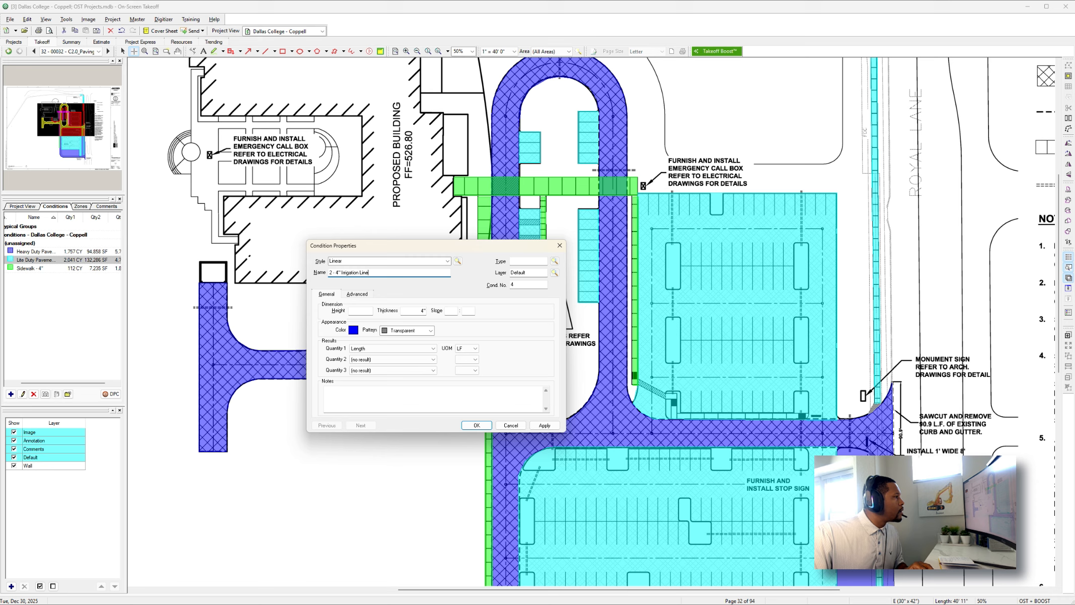
left_click(353, 330)
left_click(350, 303)
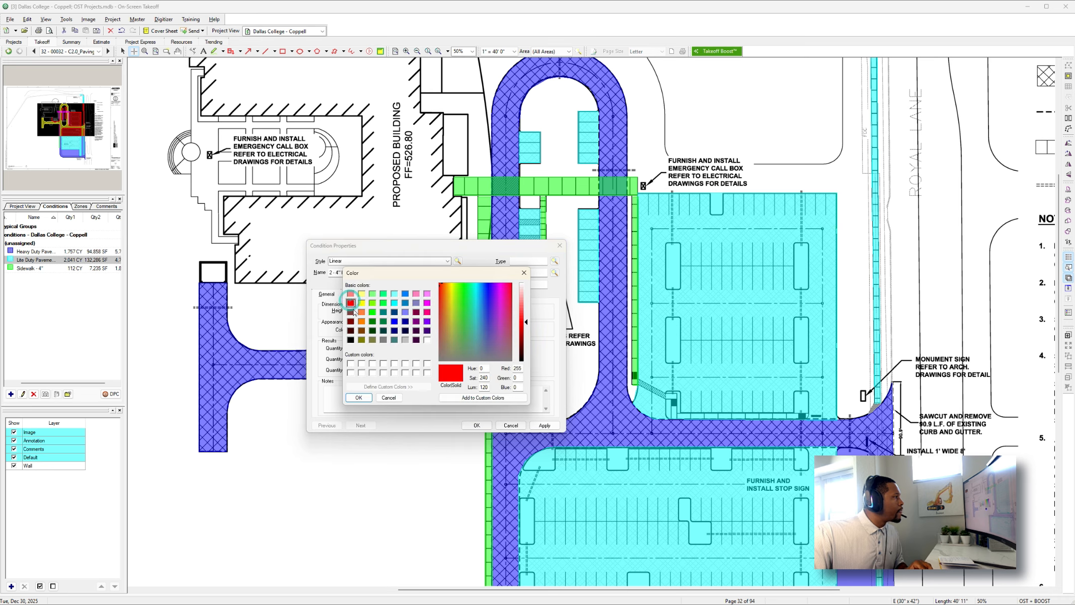
left_click(358, 397)
left_click(476, 426)
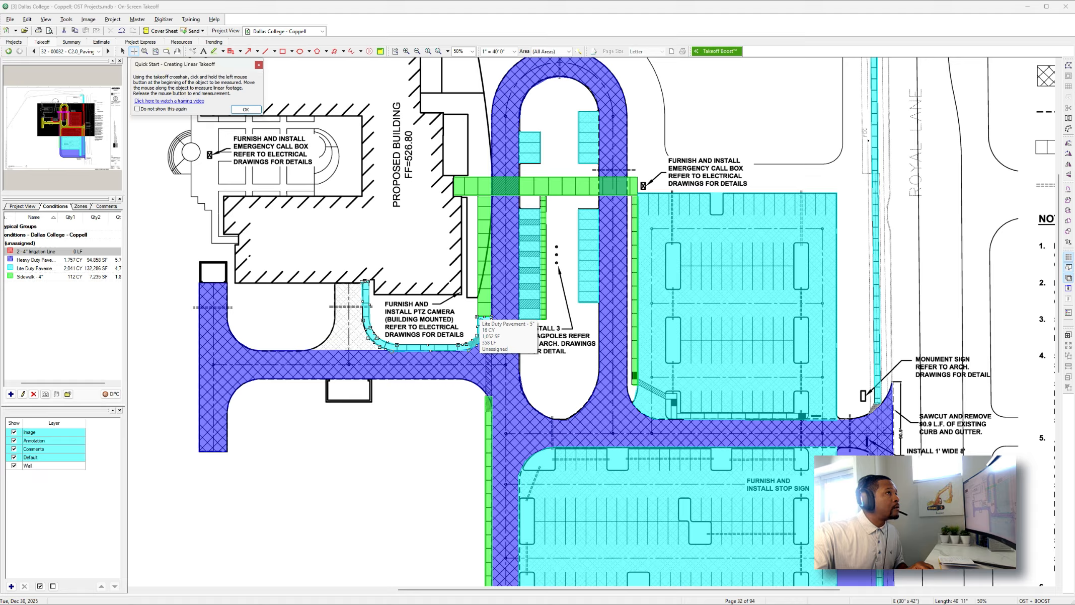
Measure the irrigation sleeves crossing the drives south of the building and the looped drive's east leg and north end.
left_click(479, 322)
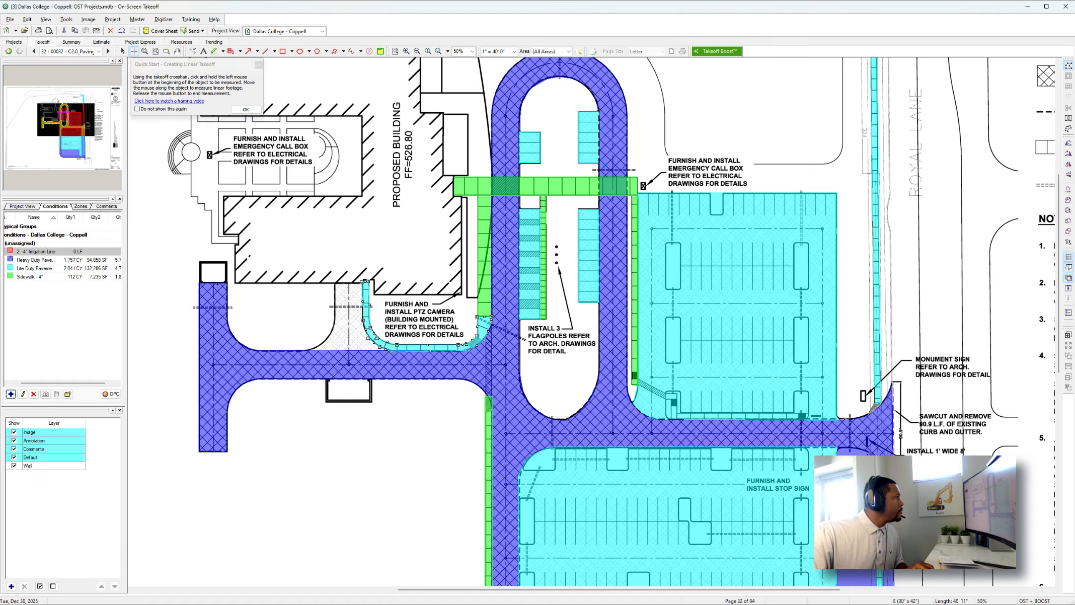
left_click(194, 307)
left_click(231, 308)
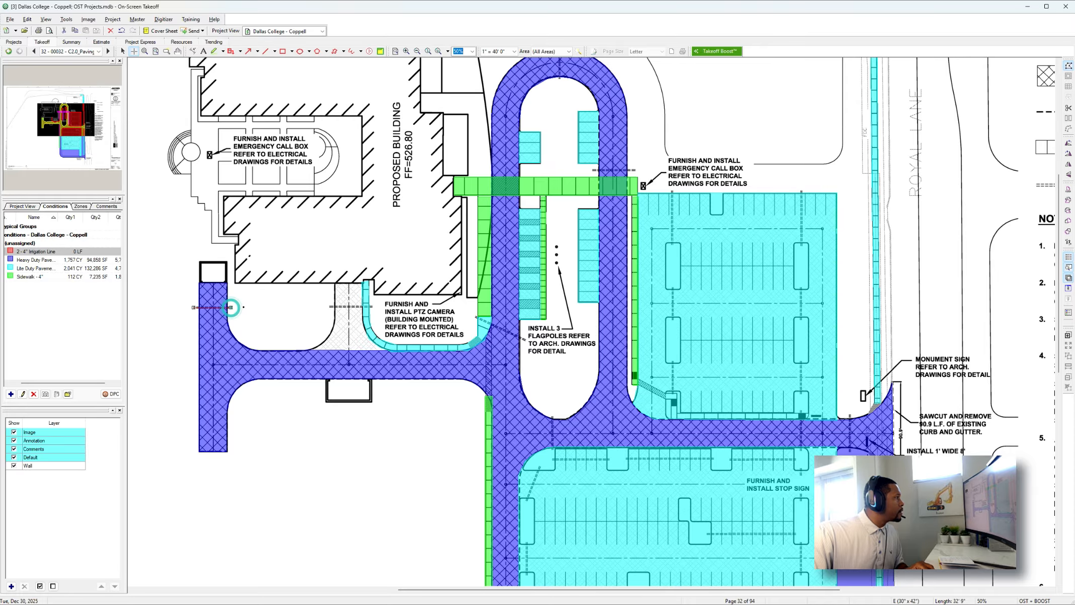
left_click(328, 307)
left_click(372, 307)
left_click_drag(592, 170, 635, 170)
scroll(614, 176, "up", 3)
left_click_drag(559, 203, 559, 236)
Measure the irrigation sleeves between the north parking lot's islands and across the east-west drive.
scroll(561, 234, "down", 3)
left_click_drag(672, 191, 672, 243)
left_click_drag(800, 191, 800, 241)
scroll(797, 241, "down", 3)
left_click_drag(672, 128, 672, 161)
left_click_drag(671, 203, 672, 236)
left_click_drag(800, 204, 800, 236)
left_click_drag(801, 261, 801, 293)
left_click_drag(850, 258, 850, 295)
left_click_drag(552, 259, 552, 291)
Measure the irrigation sleeves along the south parking lot's west islands and between its interior islands.
scroll(552, 292, "down", 1)
left_click_drag(539, 256, 520, 292)
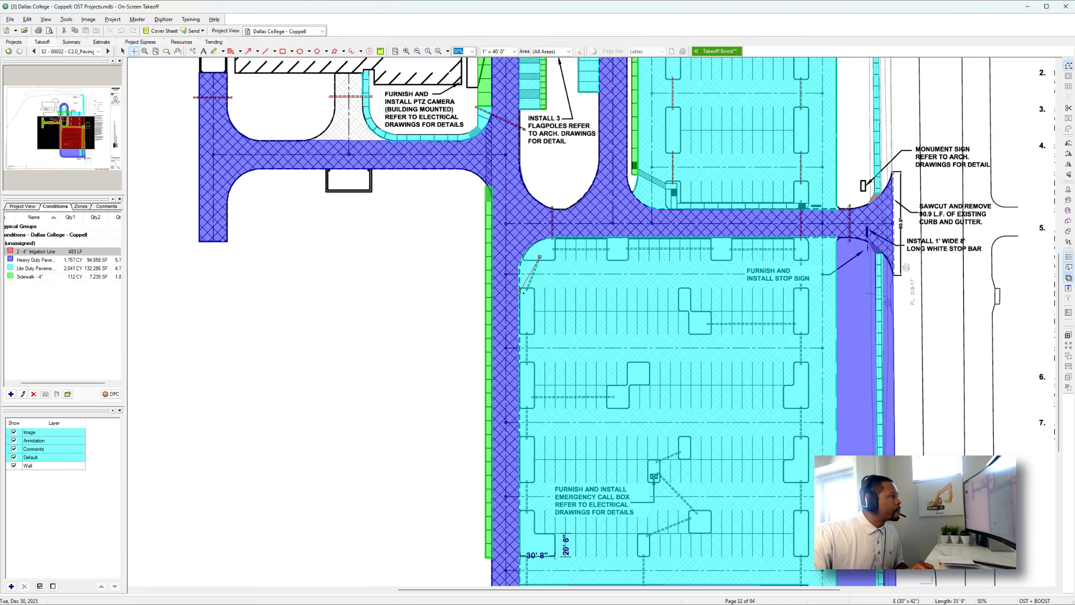
scroll(523, 292, "down", 2)
left_click_drag(525, 227, 525, 260)
left_click_drag(527, 377, 526, 408)
scroll(527, 408, "down", 1)
left_click_drag(526, 400, 526, 433)
mouse_move(643, 431)
left_mouse_down()
mouse_move(643, 397)
mouse_move(691, 361)
left_mouse_up()
mouse_move(696, 357)
left_mouse_down()
mouse_move(658, 316)
mouse_move(679, 294)
left_mouse_up()
left_click_drag(615, 239, 532, 239)
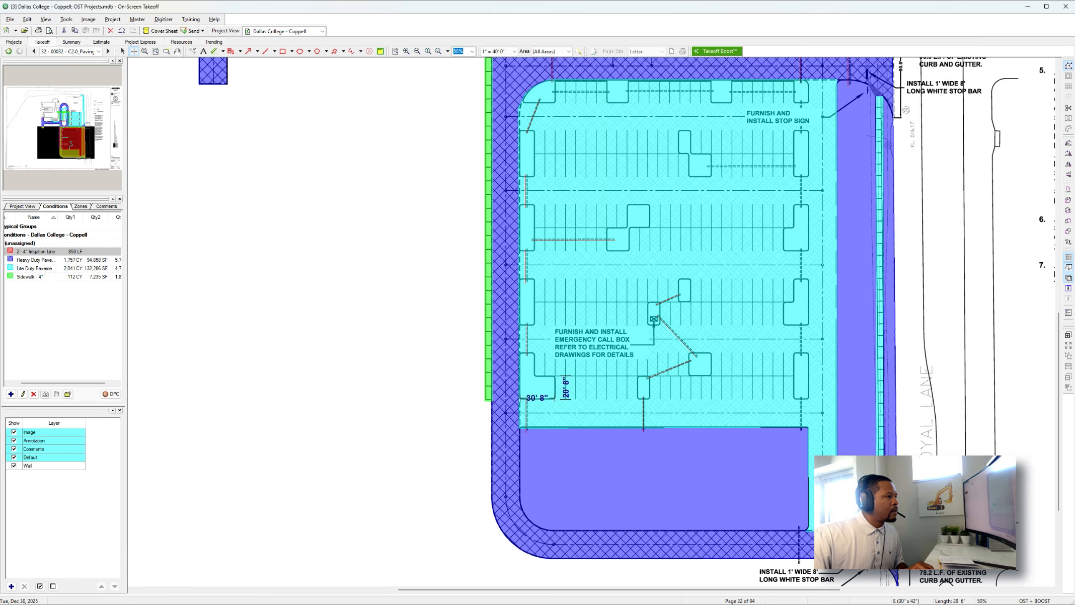
Measure the irrigation sleeves along the south parking lot's east islands and its northern row of islands.
left_click_drag(801, 355, 801, 324)
left_click_drag(801, 280, 800, 250)
scroll(801, 250, "up", 3)
mouse_move(800, 363)
left_mouse_down()
mouse_move(801, 333)
mouse_move(707, 324)
mouse_move(729, 354)
left_mouse_up()
scroll(707, 323, "up", 2)
left_click_drag(711, 354, 548, 354)
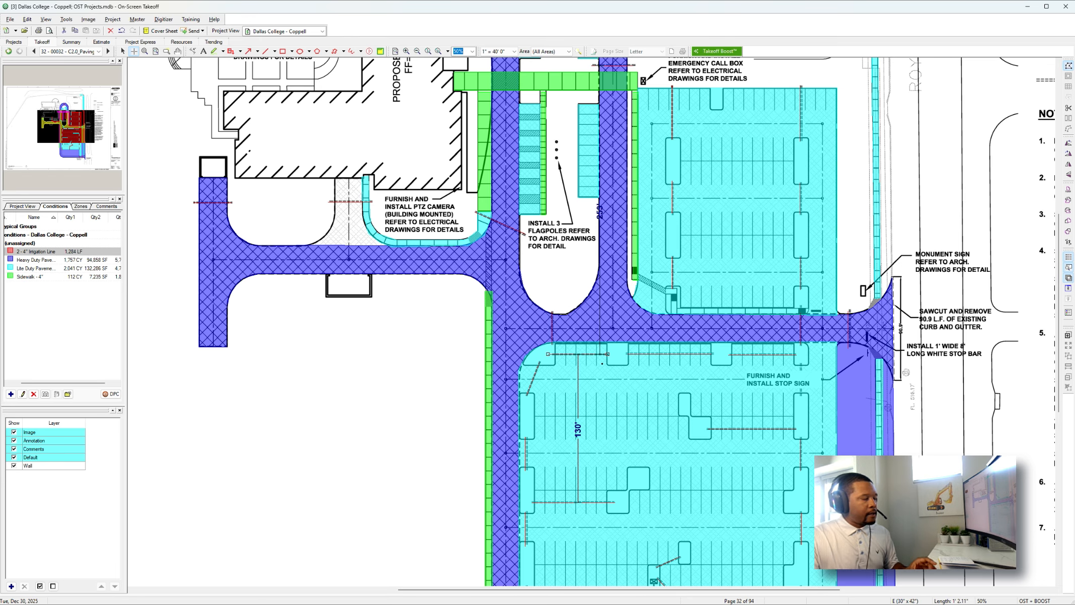
Review the paving, sidewalk and irrigation takeoff across the whole site plan for missed areas and sleeves.
scroll(606, 364, "down", 2, "ctrl")
scroll(606, 365, "down", 1, "ctrl")
scroll(607, 364, "up", 3)
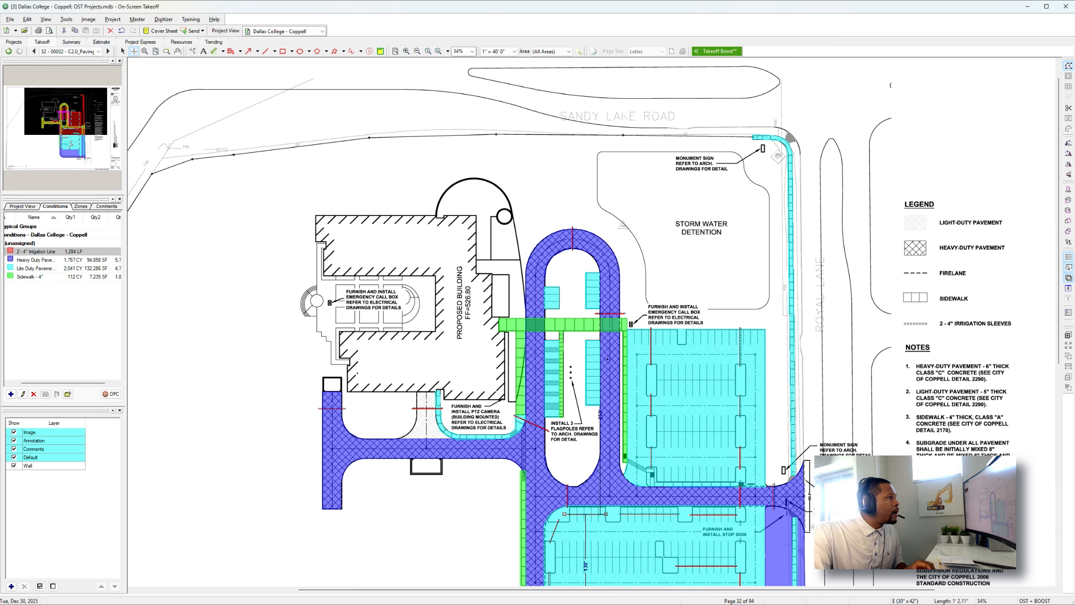
scroll(607, 359, "down", 3)
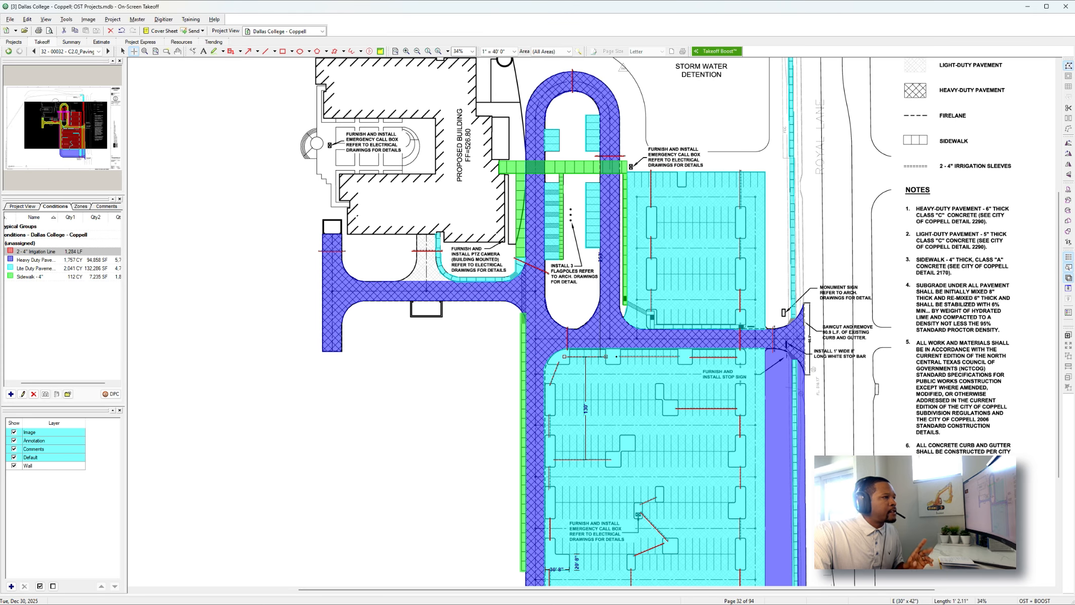
scroll(617, 356, "down", 3)
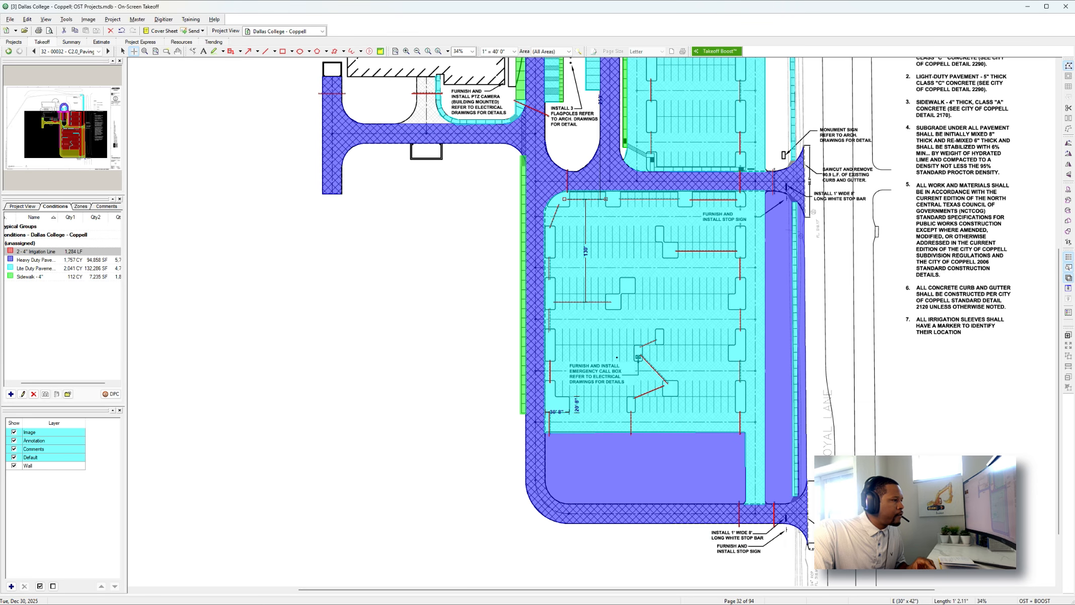
scroll(781, 497, "up", 2, "ctrl")
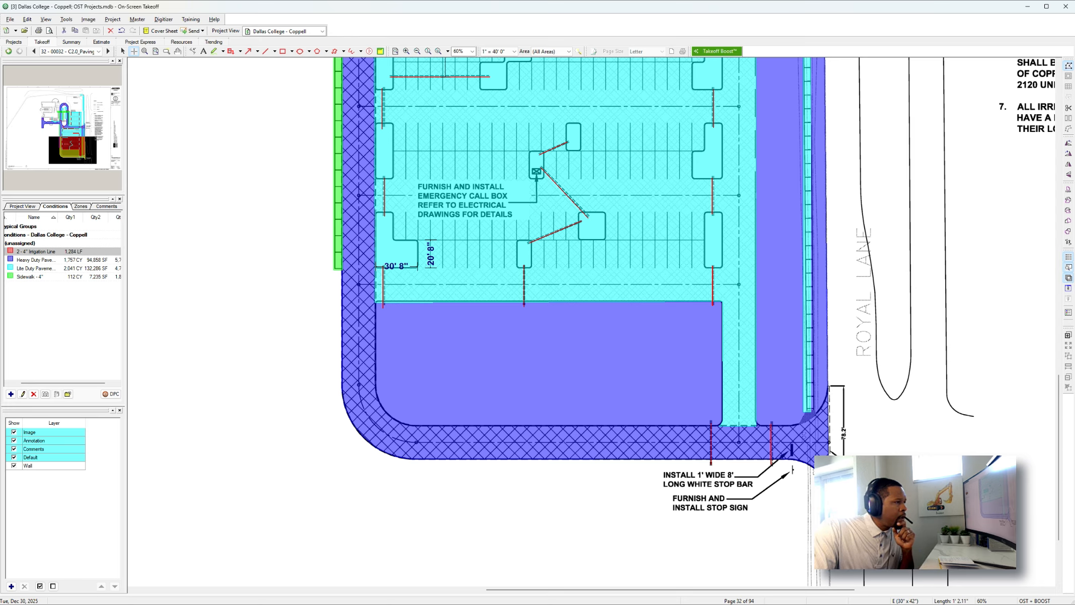
scroll(839, 445, "up", 10)
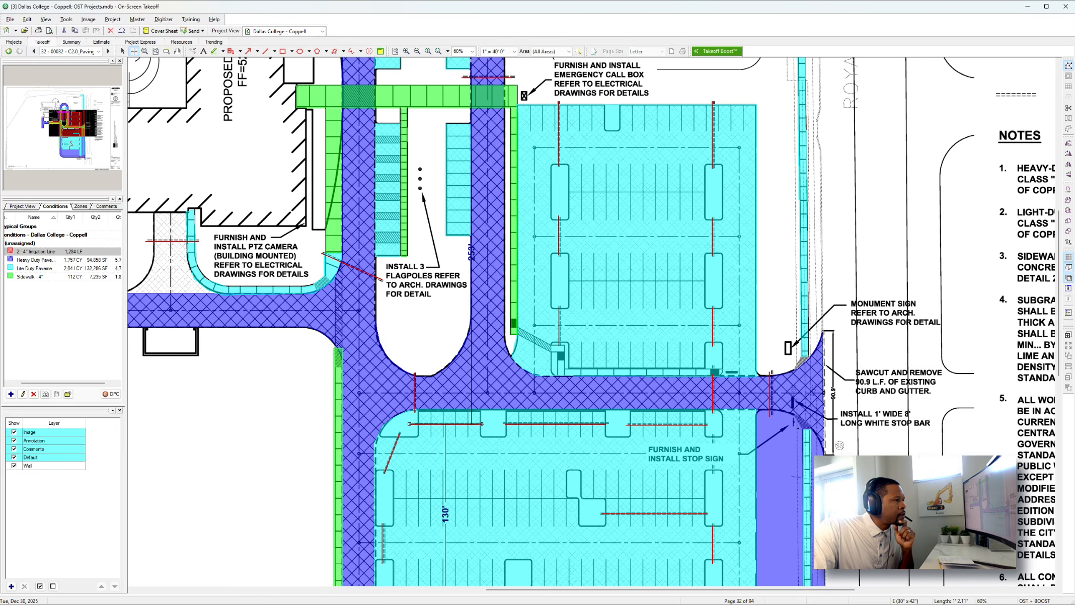
scroll(839, 445, "up", 1)
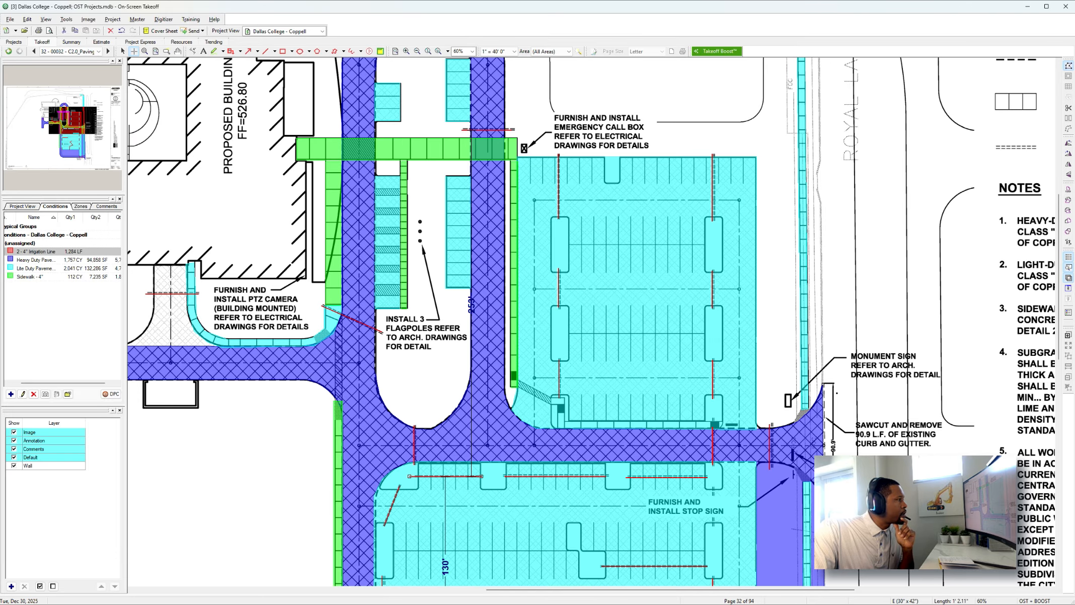
scroll(592, 322, "up", 5)
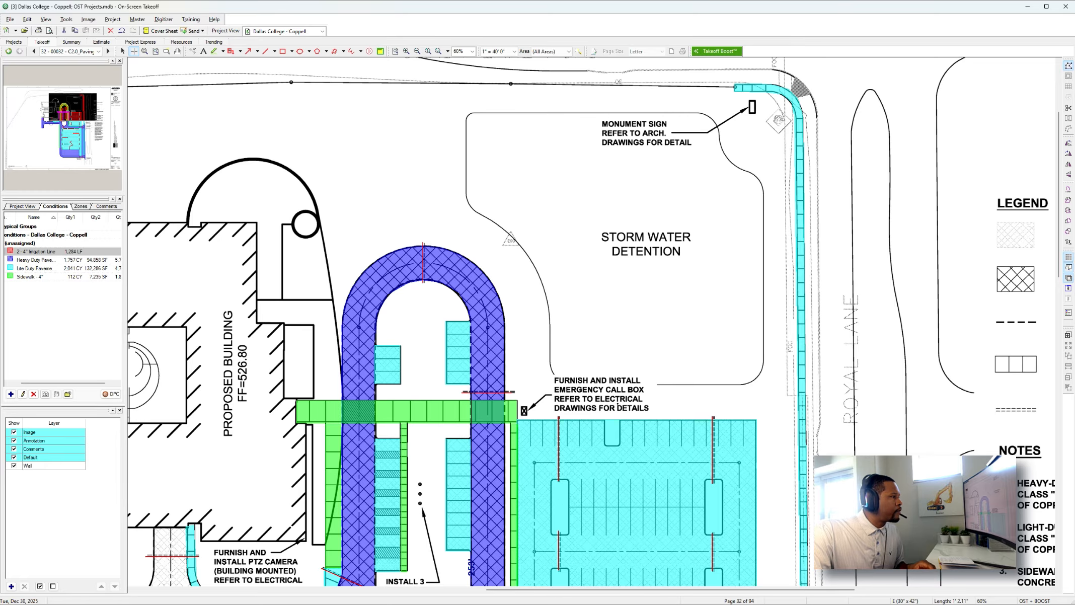
scroll(619, 409, "left", 5)
scroll(583, 407, "down", 3)
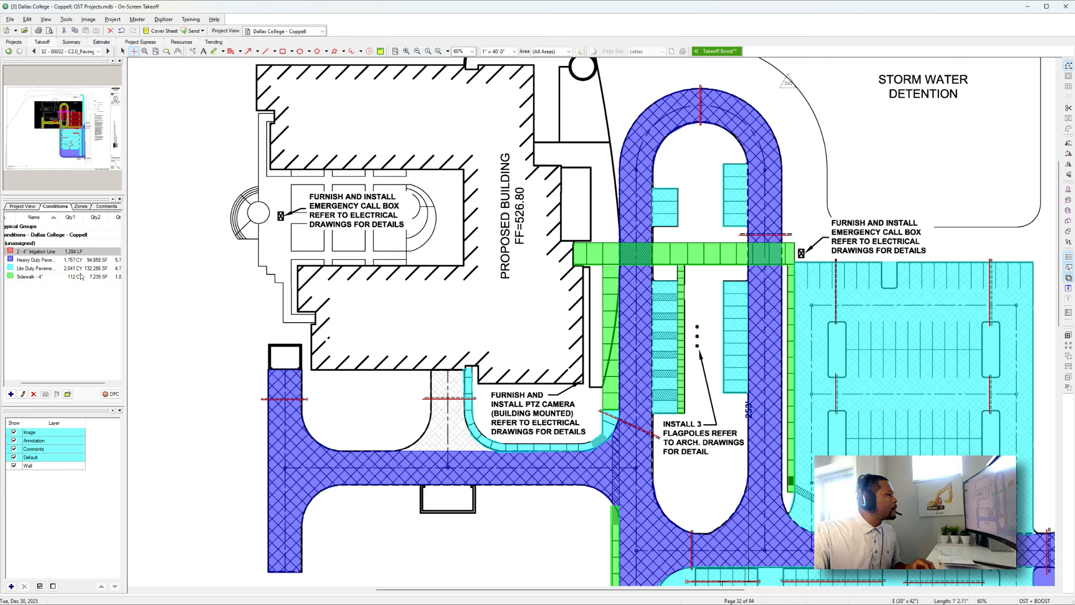
Select the curved walkway takeoff along the south side of the proposed building.
key("Escape")
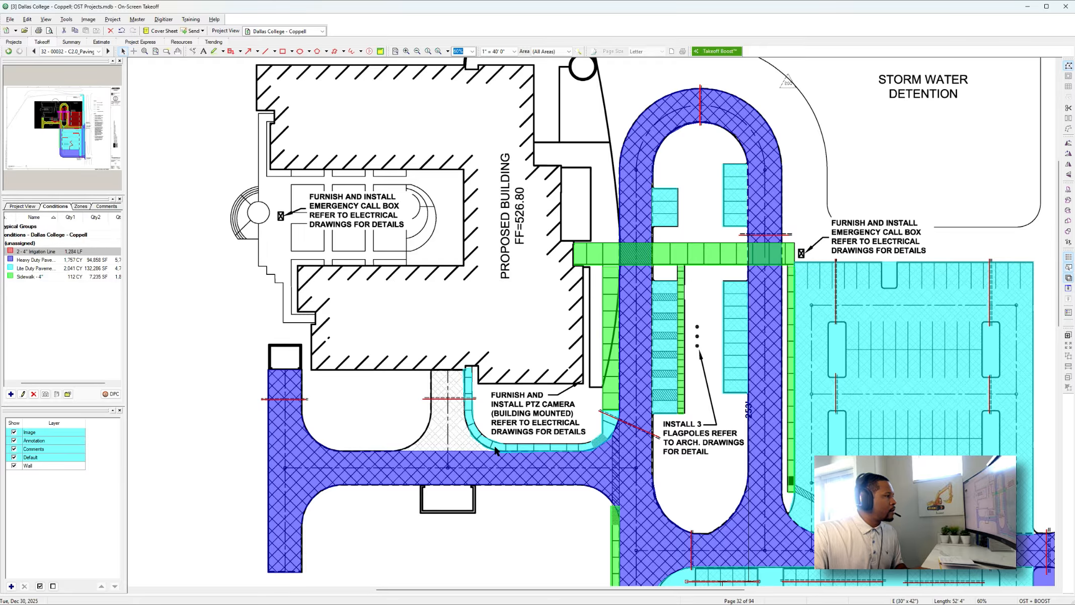
left_click(496, 445)
left_click(75, 278)
left_click(46, 394)
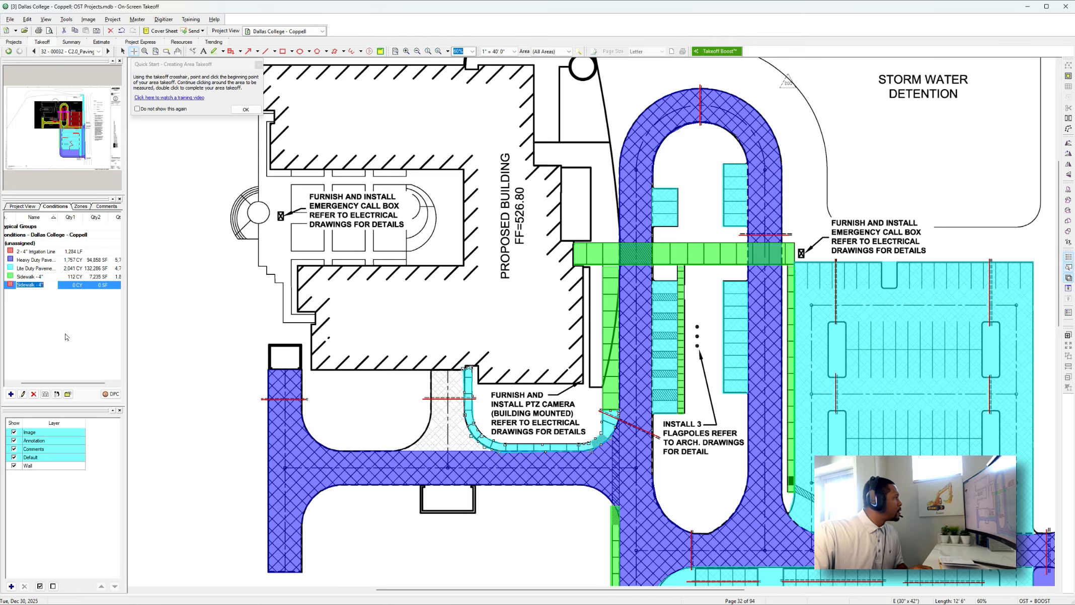
left_click(100, 286)
key("Delete")
left_click(541, 335)
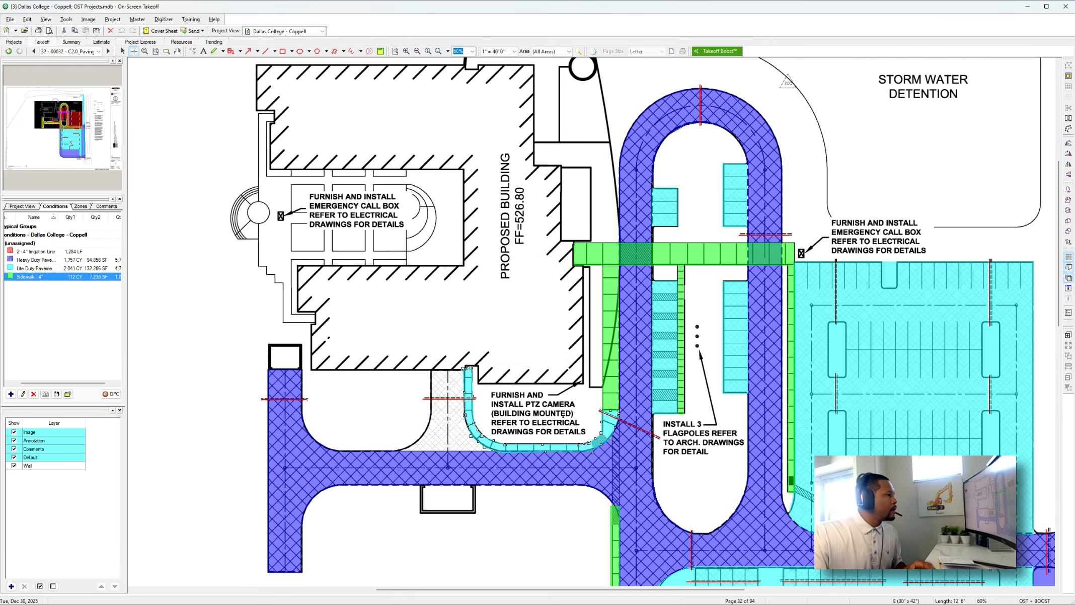
Reassign the selected curved walkway south of the building to the Sidewalk - 4" condition.
right_click(75, 280)
left_click(95, 433)
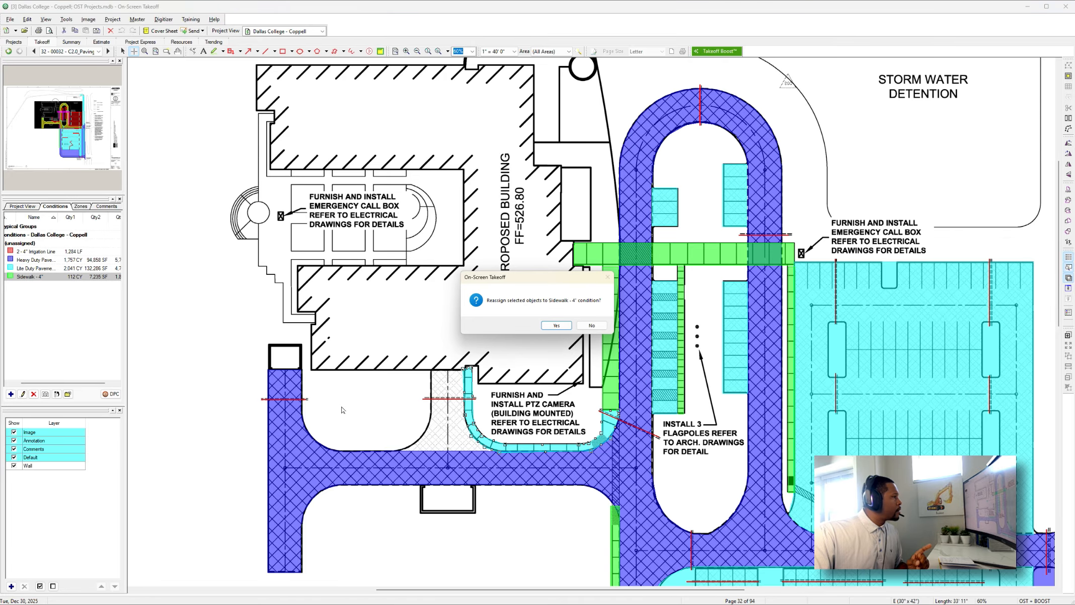
left_click(556, 326)
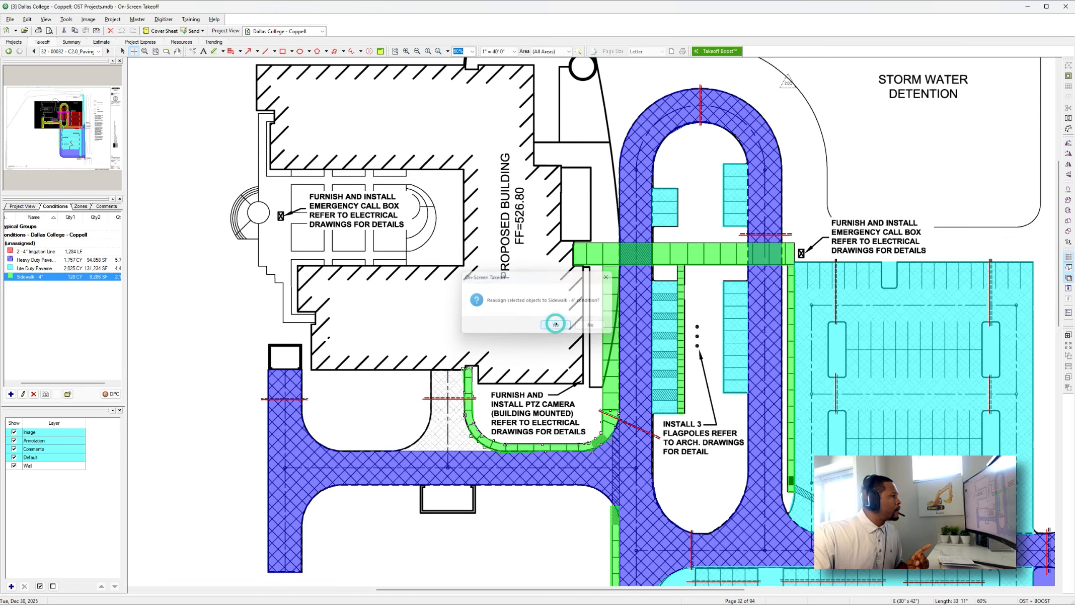
Take off the flared drive between the building's south wall and the east-west heavy-duty drive as light-duty pavement.
left_click(68, 268)
left_click(431, 375)
key("Delete")
left_click(431, 372)
left_click(431, 415)
left_click(423, 437)
left_click(410, 445)
left_click(397, 450)
left_click(496, 450)
left_click(475, 440)
left_click(466, 420)
left_click(462, 401)
double_click(463, 369)
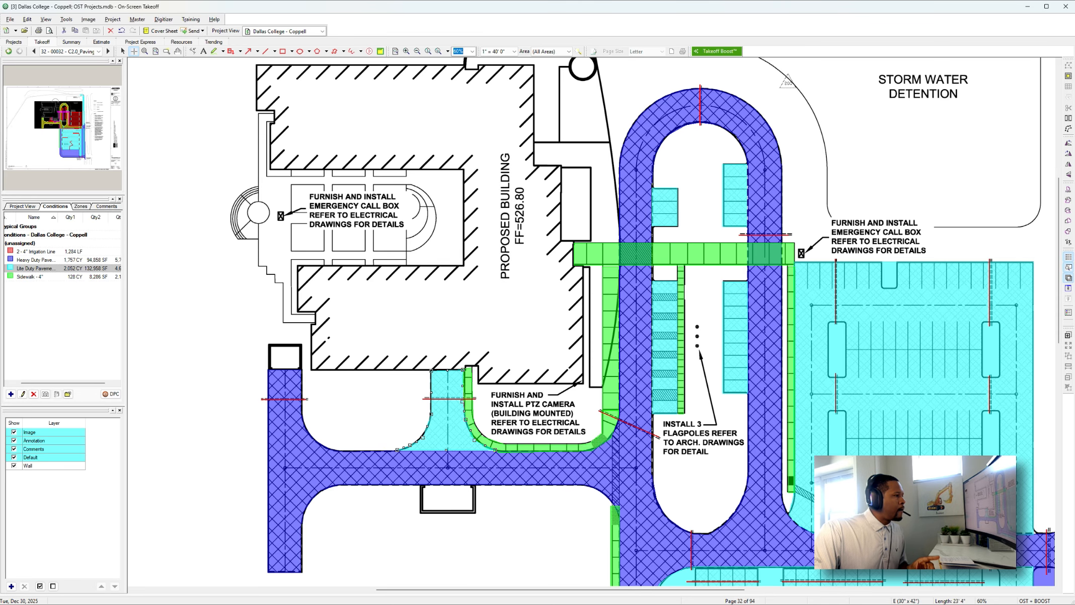
Check the corrected sidewalk and pavement coverage from the building area down to the south parking lot against the legend and notes.
scroll(545, 406, "down", 1)
scroll(544, 406, "down", 2, "ctrl")
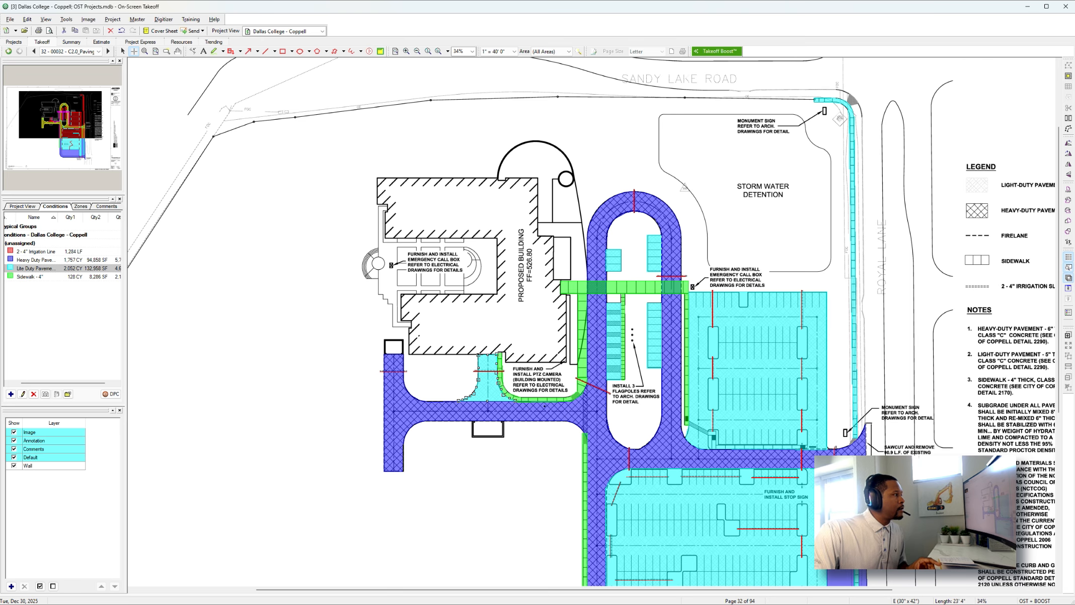
scroll(545, 406, "down", 6)
scroll(544, 405, "down", 1, "ctrl")
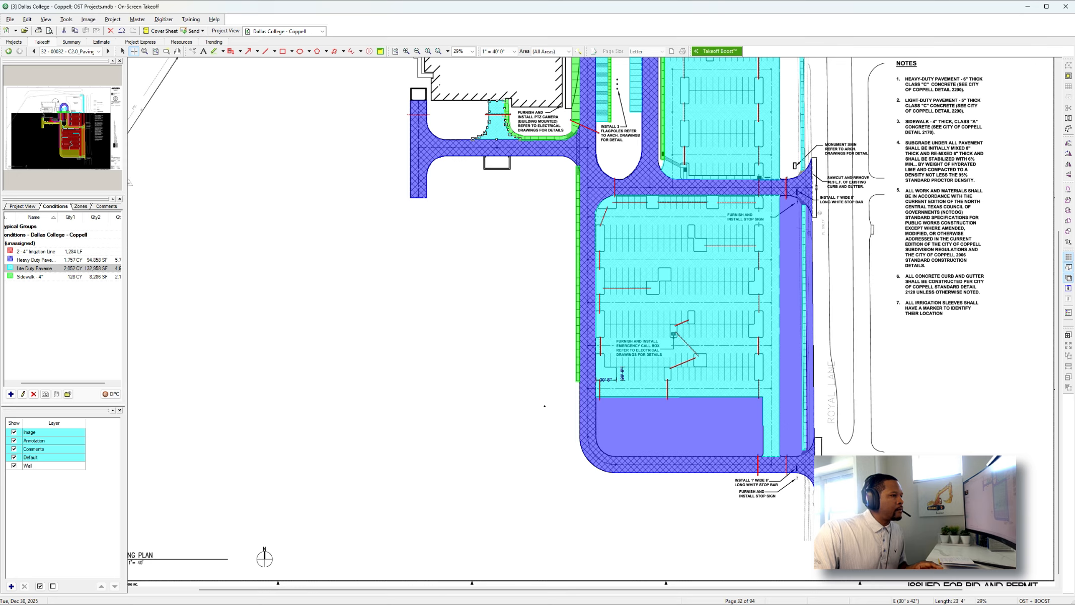
scroll(545, 406, "right", 2)
scroll(545, 406, "up", 4)
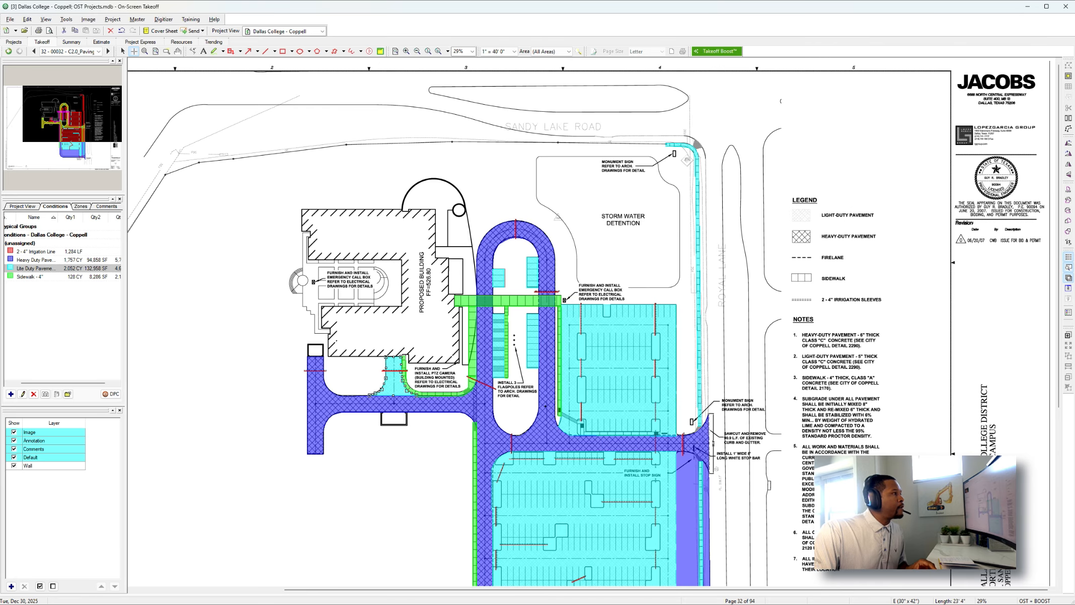
scroll(546, 406, "left", 2)
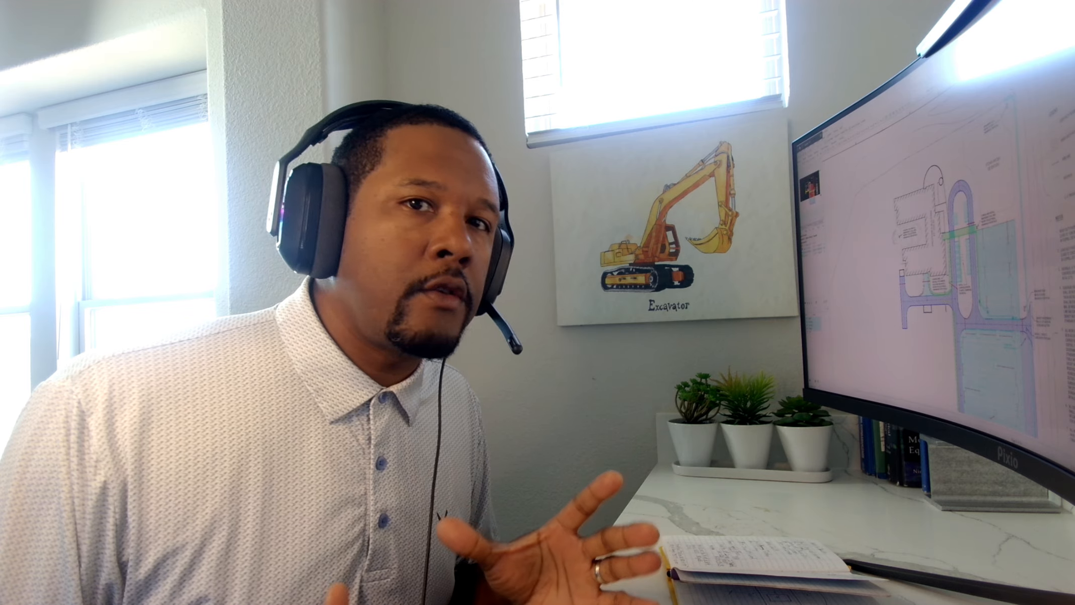